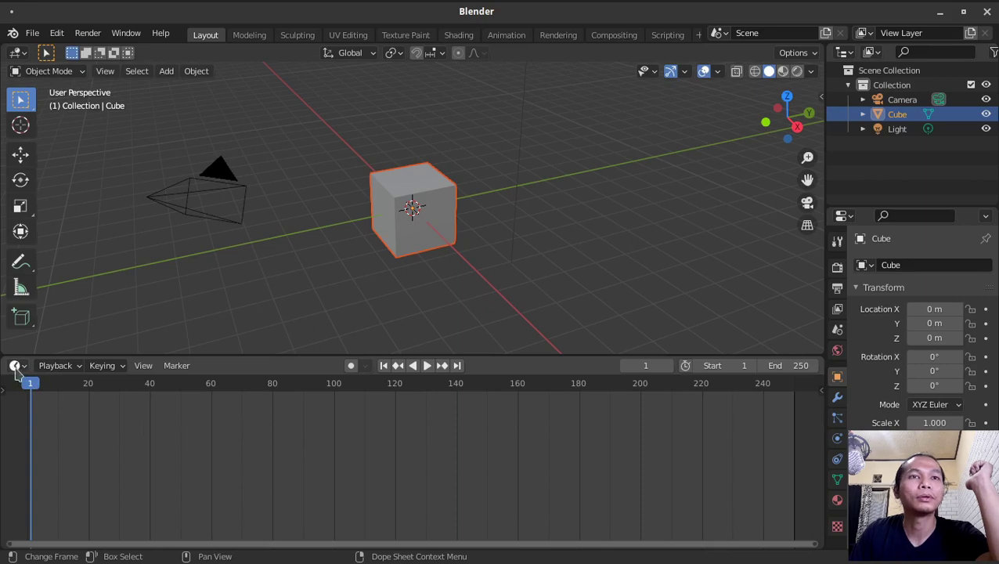
Deselect the cube, merge the timeline into the 3D view, and split it into stacked areas
left_click(16, 366)
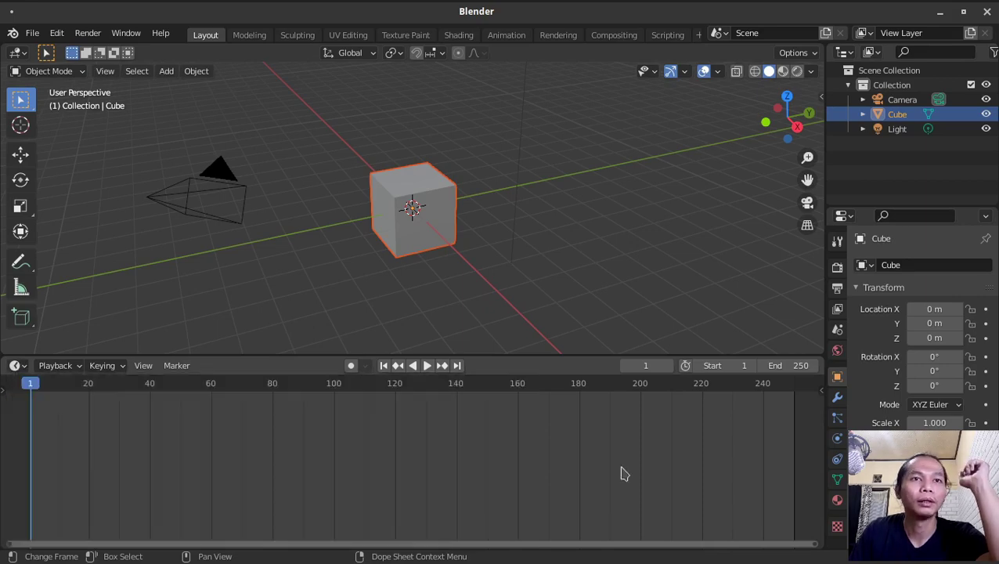
left_click(14, 367)
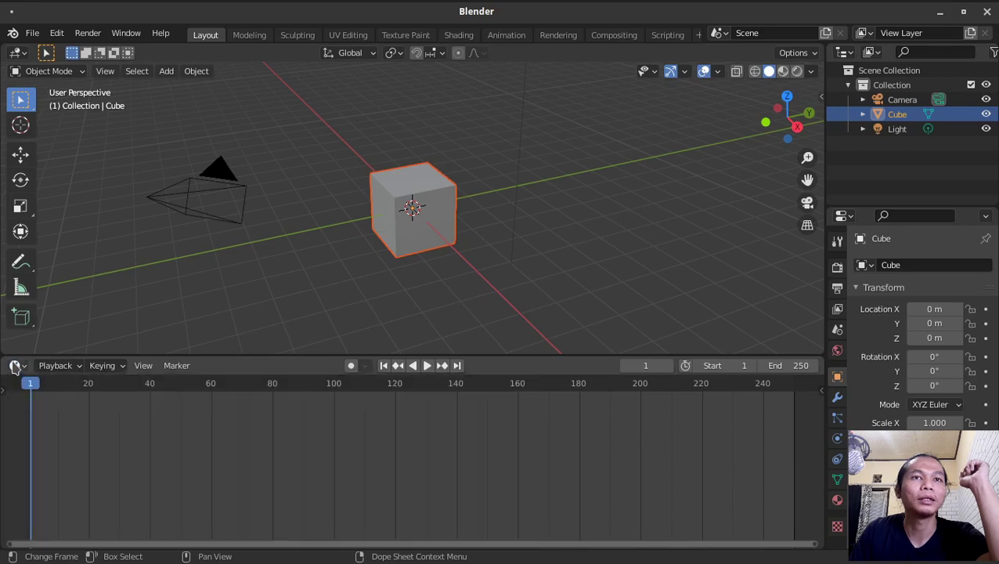
left_click(116, 323)
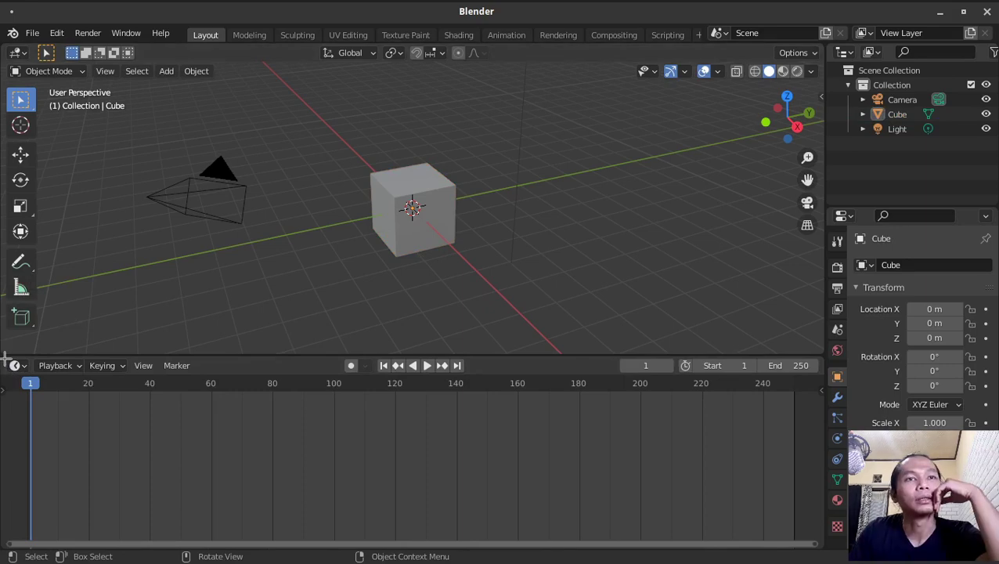
left_click_drag(6, 358, 71, 209)
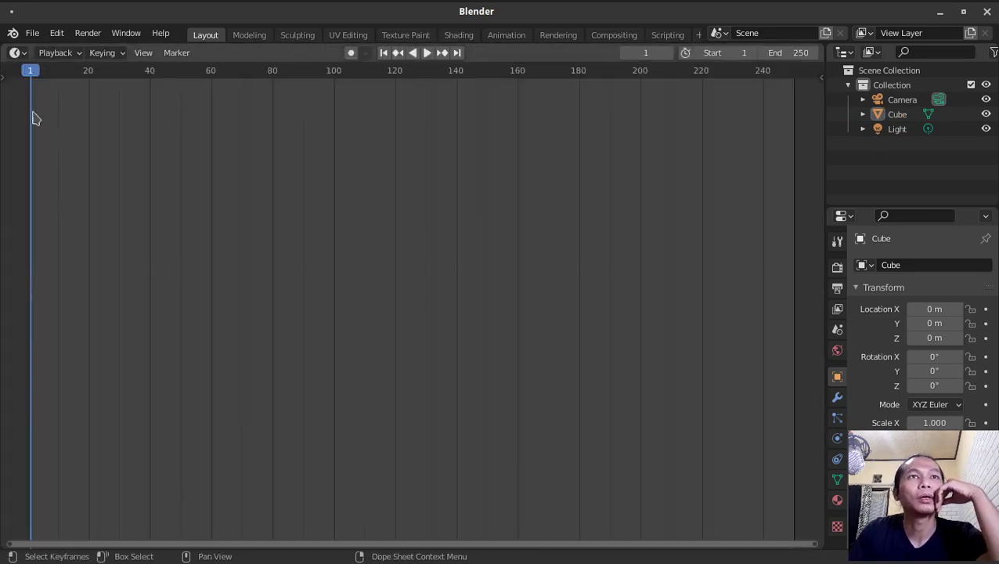
left_click_drag(5, 65, 10, 425)
Make the bottom area a Video Sequencer and the top a larger 3D Viewport
left_click(15, 433)
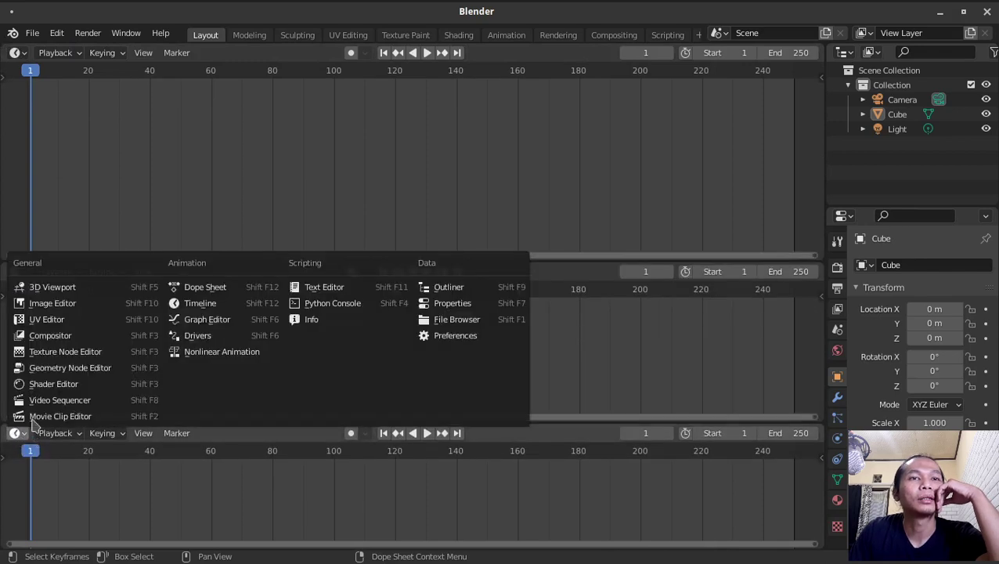
left_click(51, 401)
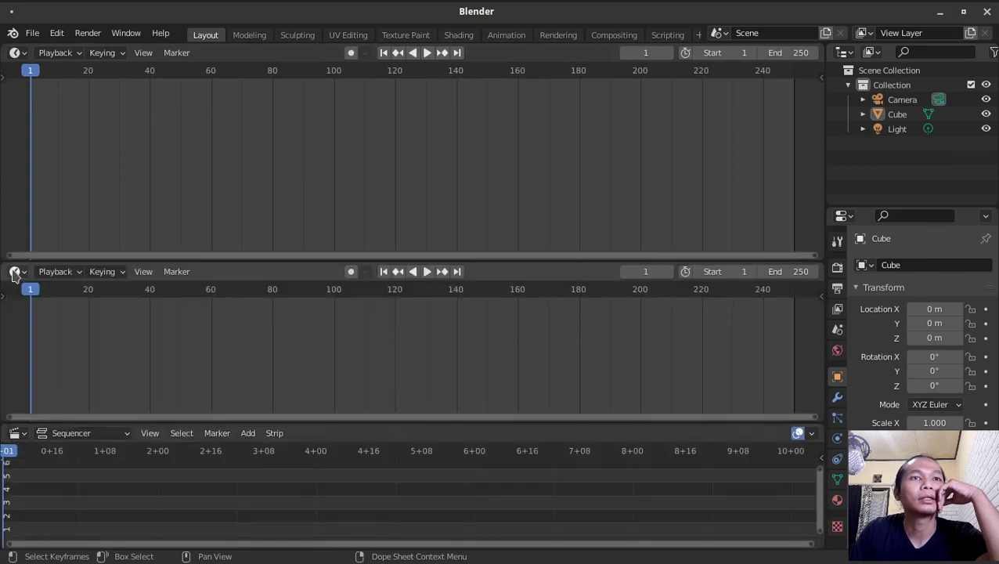
left_click(14, 272)
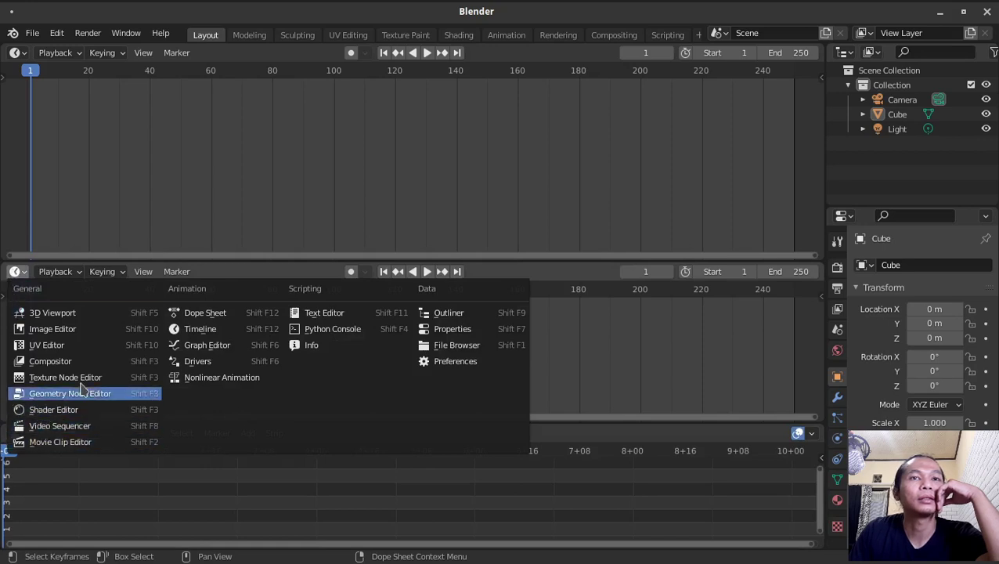
left_click(15, 52)
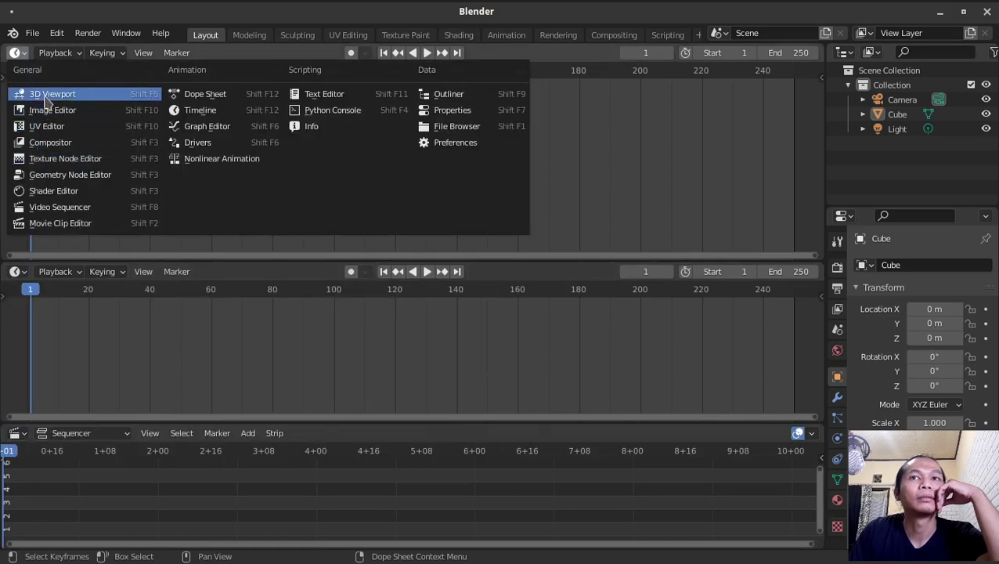
left_click(46, 95)
left_click_drag(497, 261, 469, 356)
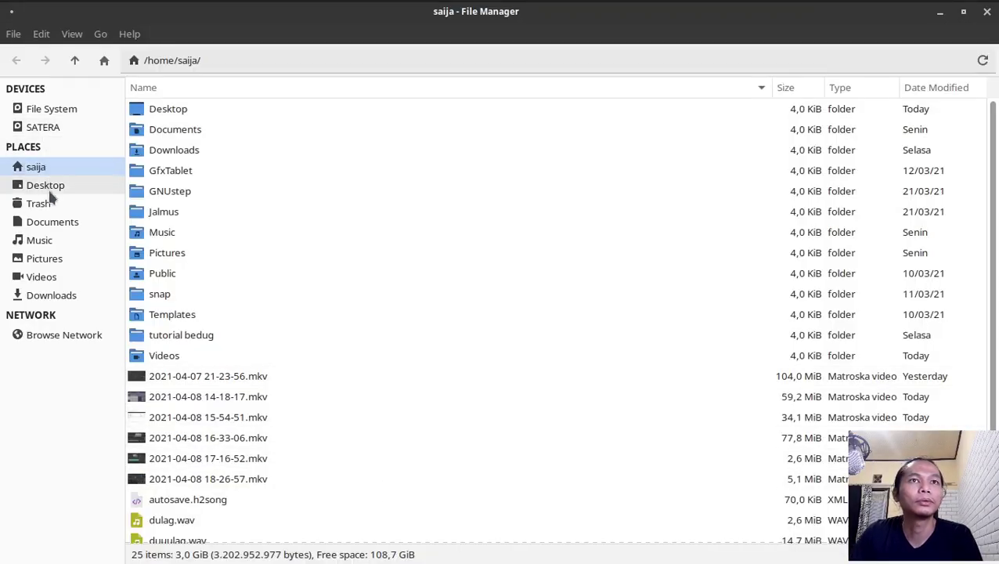
Drag dulag.wav from the Desktop into the sequencer as a sound strip and preview it
left_click(47, 187)
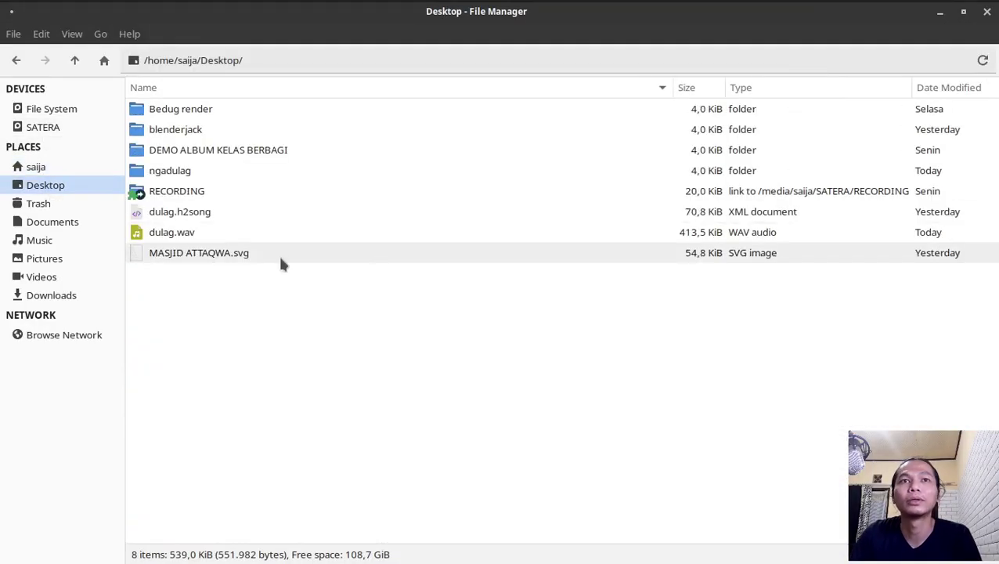
left_click_drag(168, 232, 44, 519)
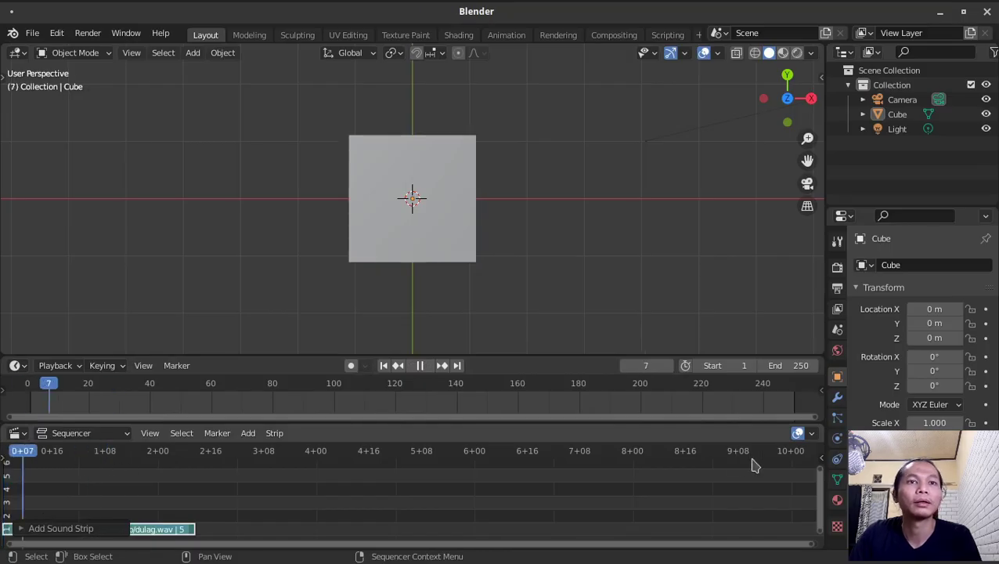
key("space")
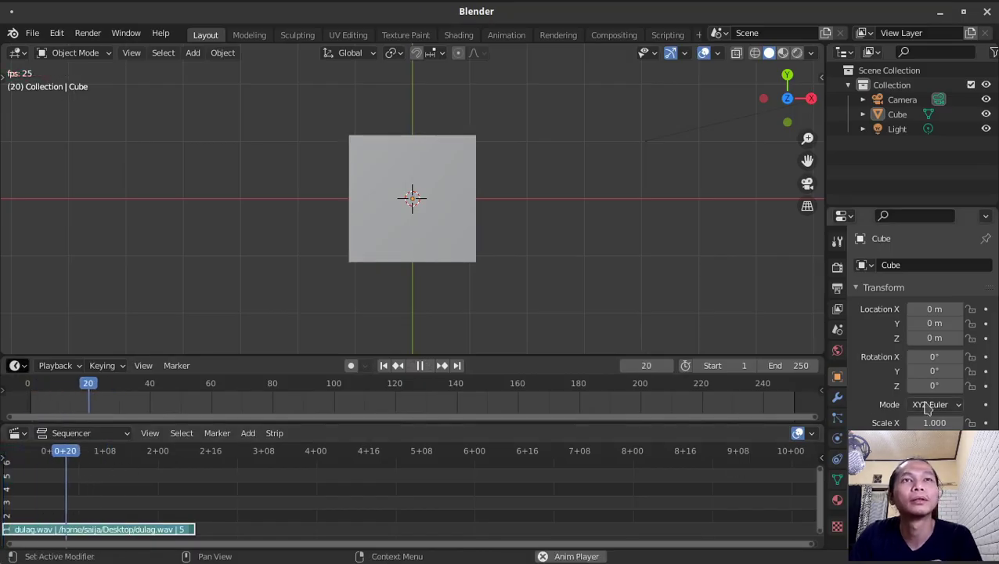
key("space")
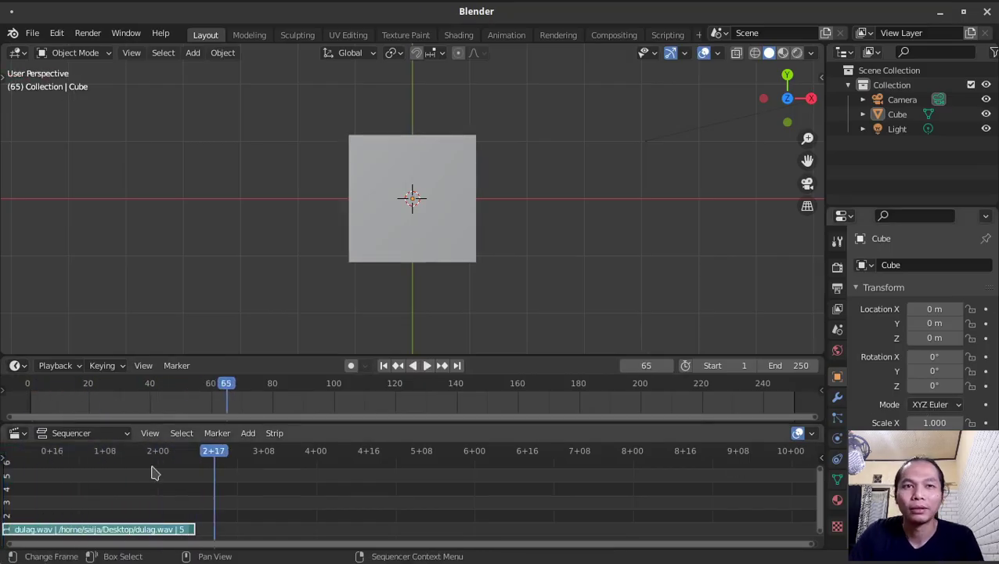
Set the scene end frame to 59, where the audio ends, and replay to check
left_click(195, 472)
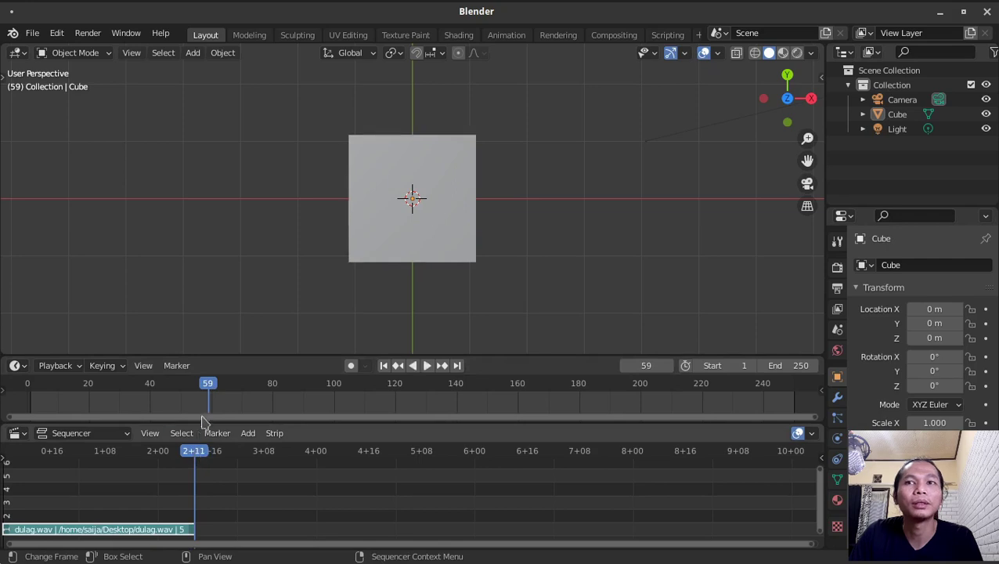
left_click(759, 365)
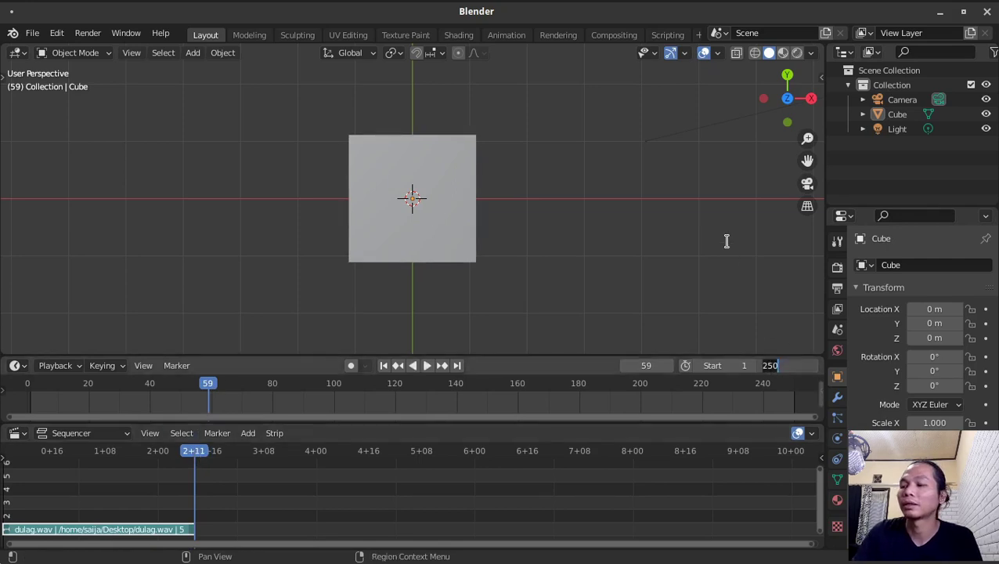
type("59")
key("Return")
key("space")
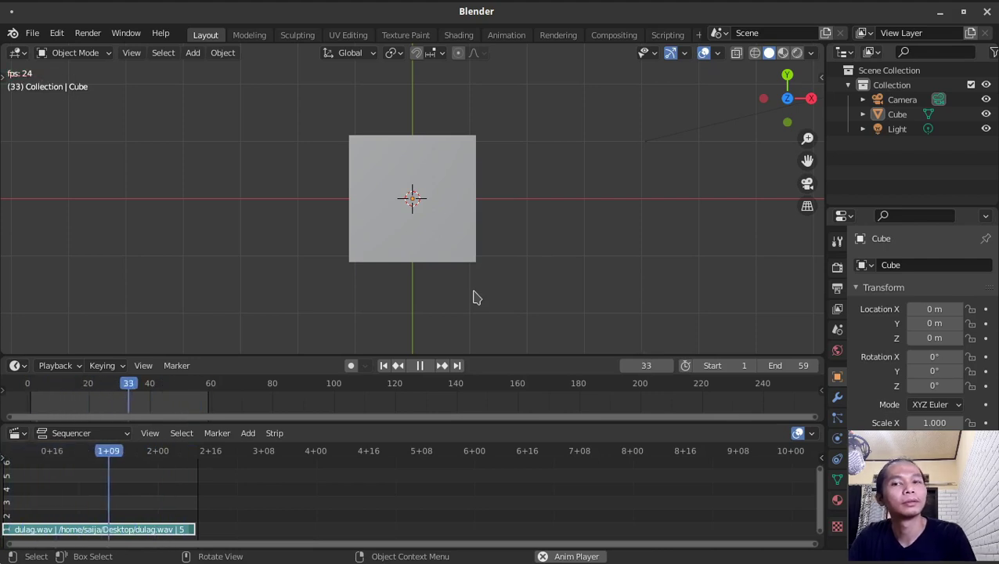
key("space")
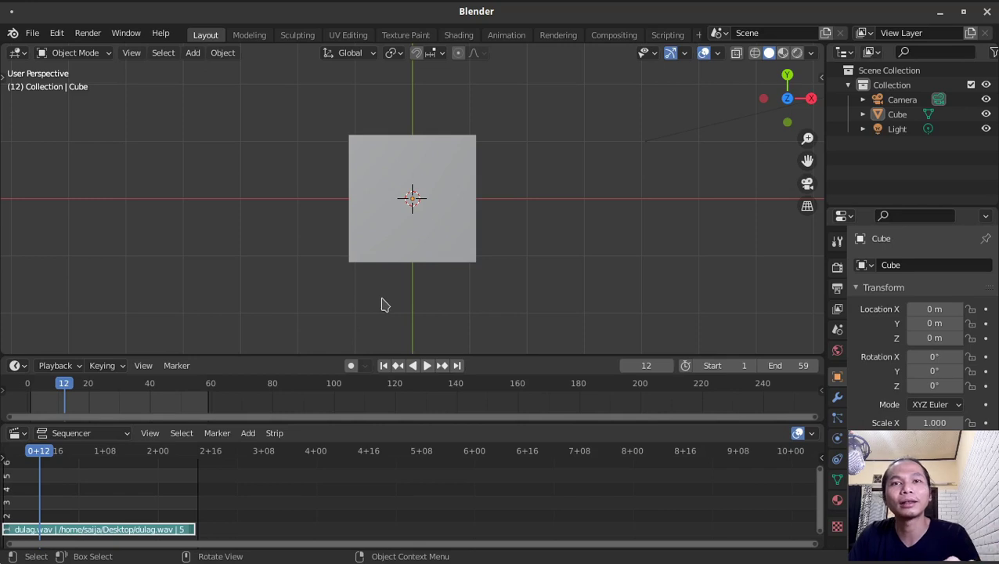
key("space")
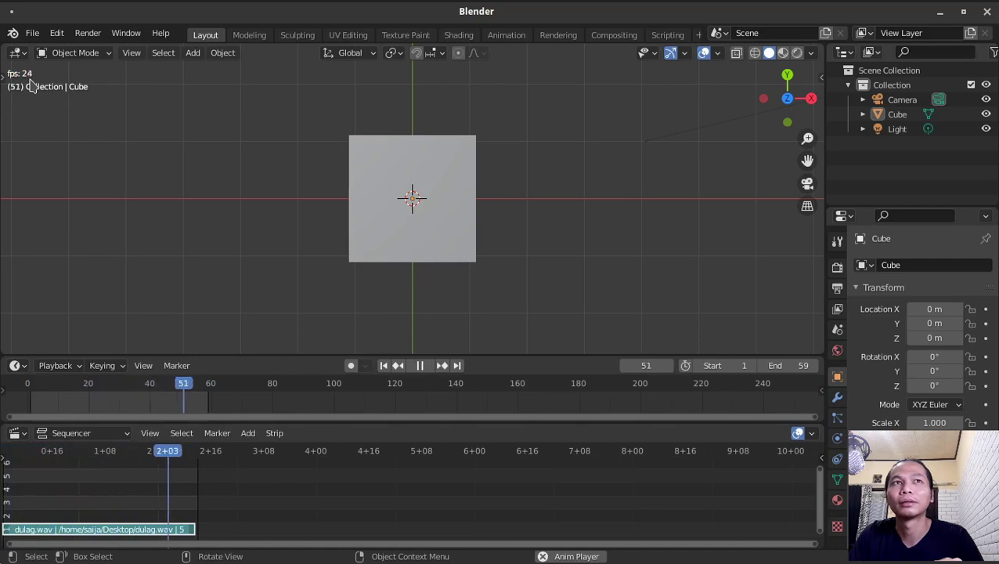
key("space")
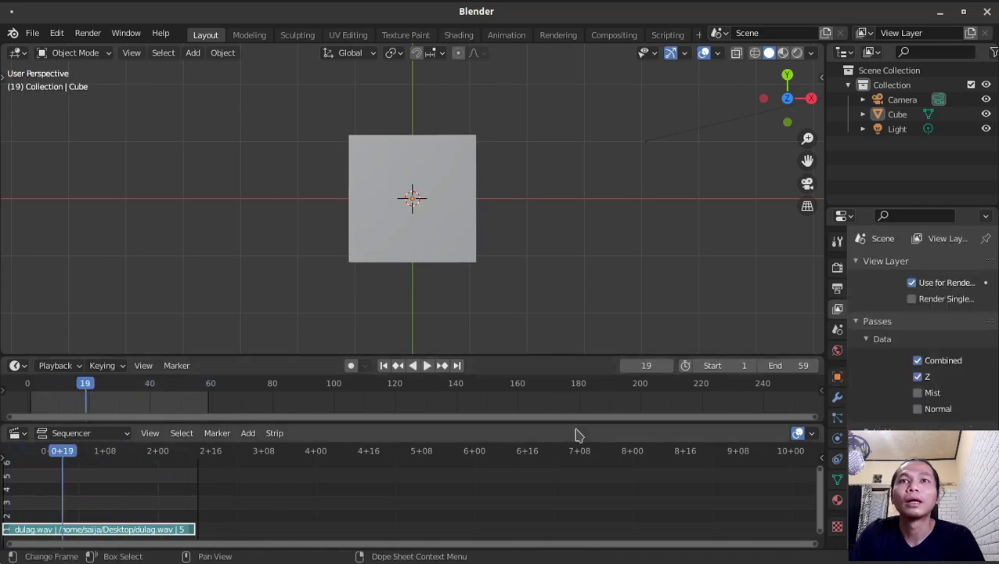
Delete the default cube, camera and light from the scene
middle_click_drag(575, 252, 330, 212)
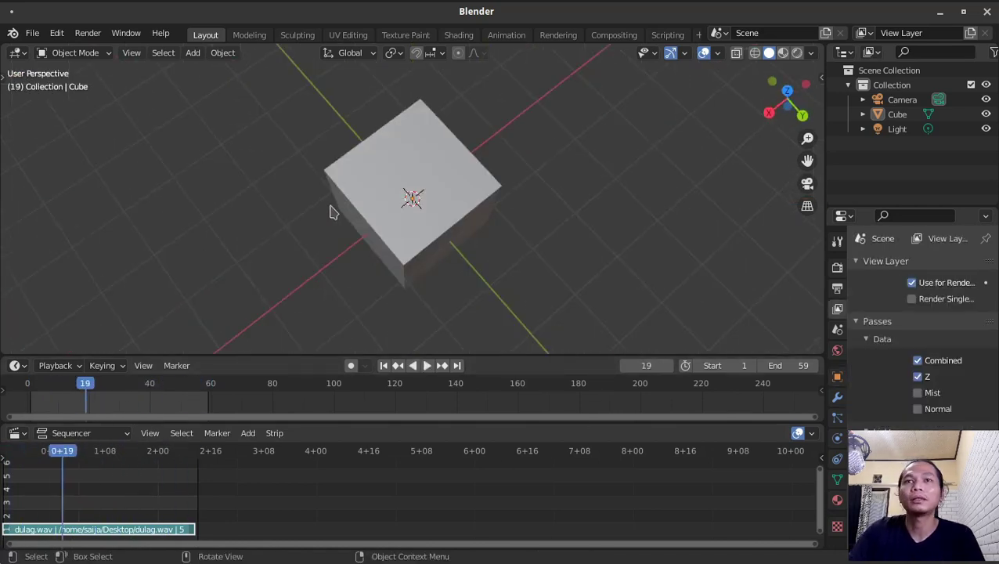
scroll(330, 212, "down", 3)
scroll(329, 212, "down", 2)
scroll(329, 211, "down", 1)
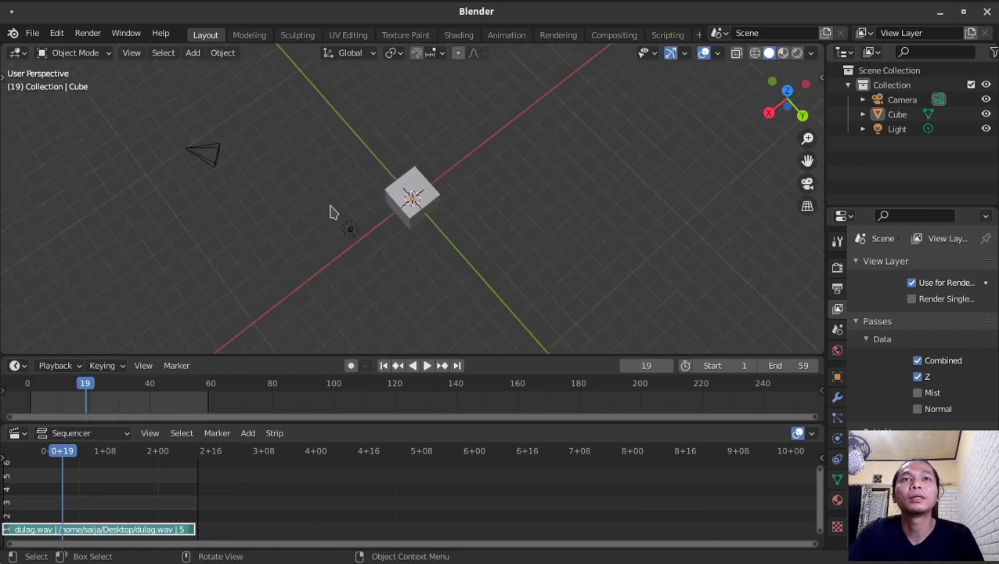
key("a")
mouse_move(403, 287)
middle_mouse_down()
mouse_move(698, 179)
mouse_move(613, 211)
middle_mouse_up()
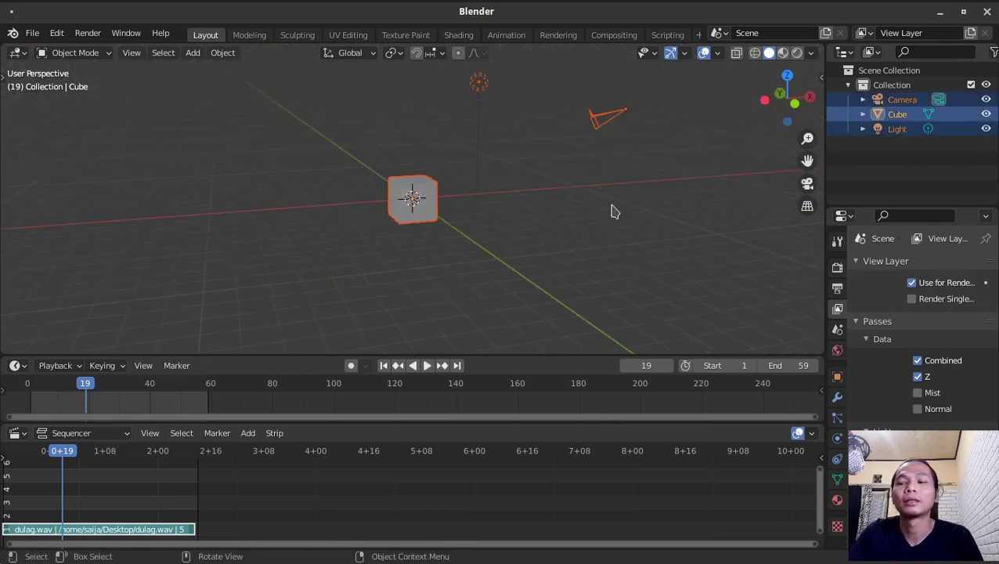
key("Delete")
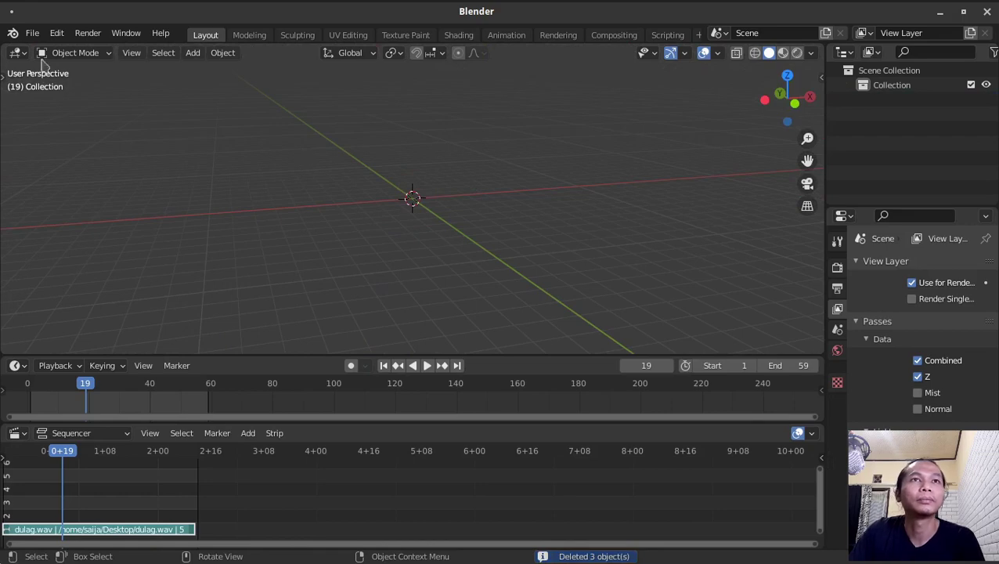
Append the stik, Armature and Cylinder objects from animasi bedug.blend
left_click(32, 33)
left_click(75, 195)
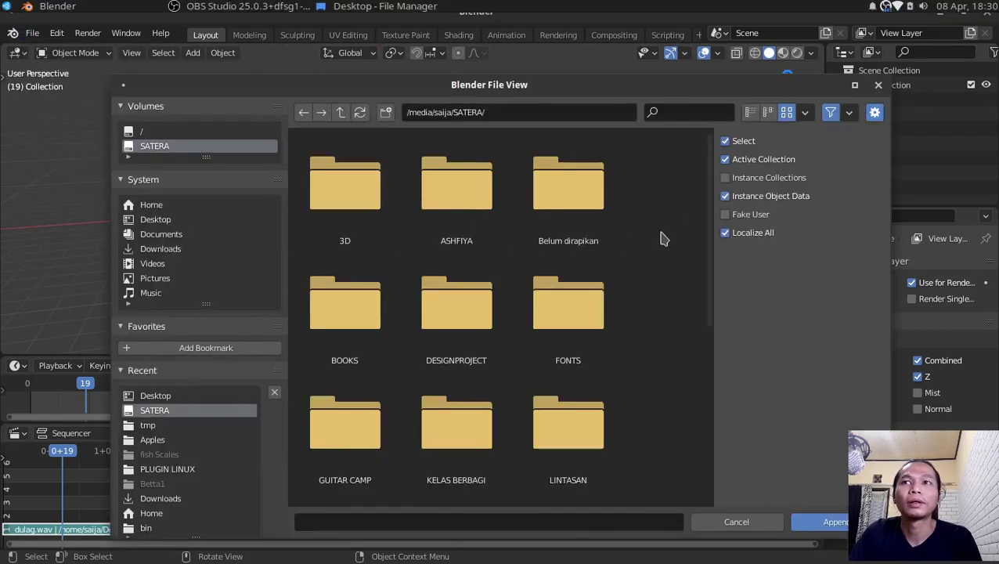
left_click_drag(710, 202, 722, 417)
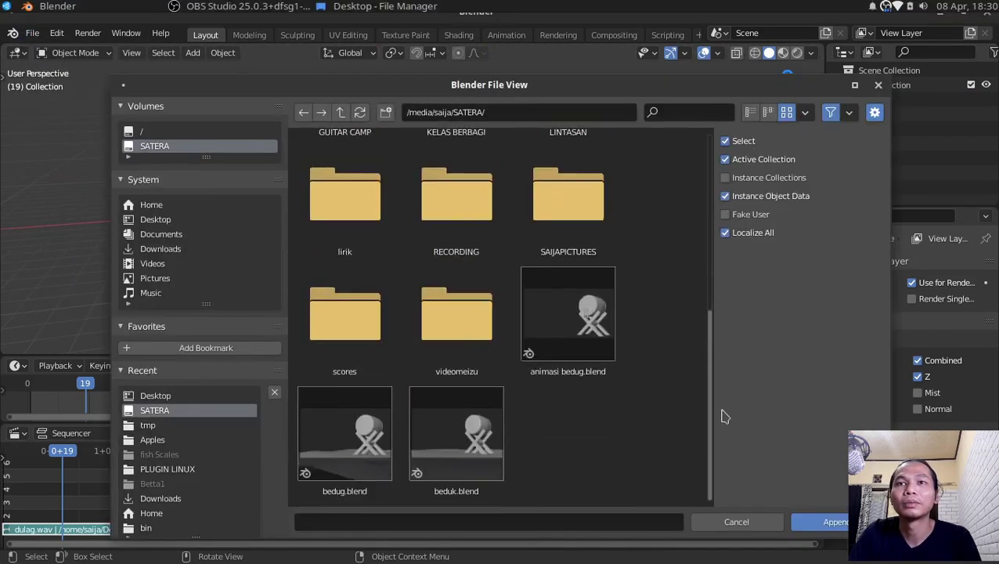
left_click(575, 349)
double_click(576, 349)
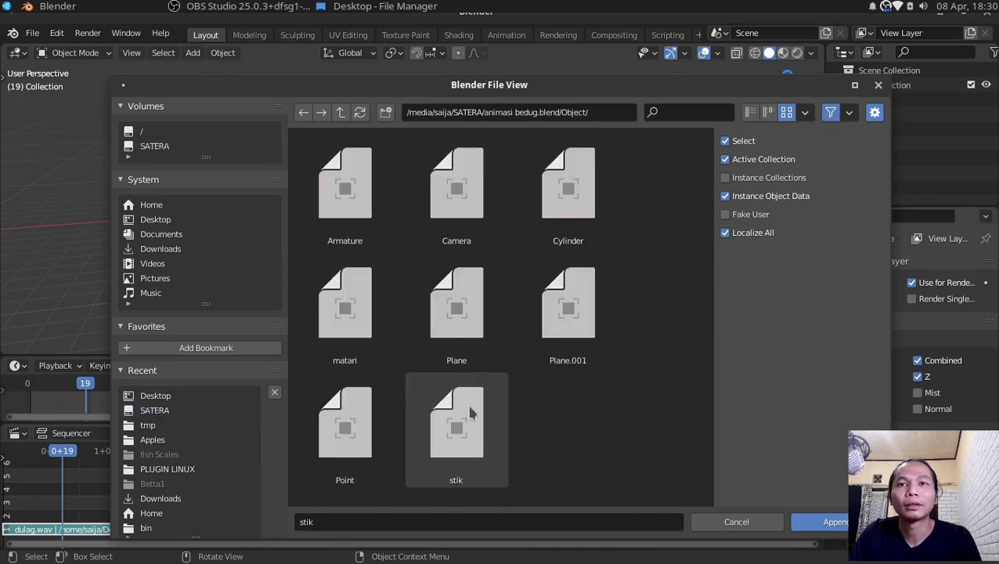
left_click(469, 413)
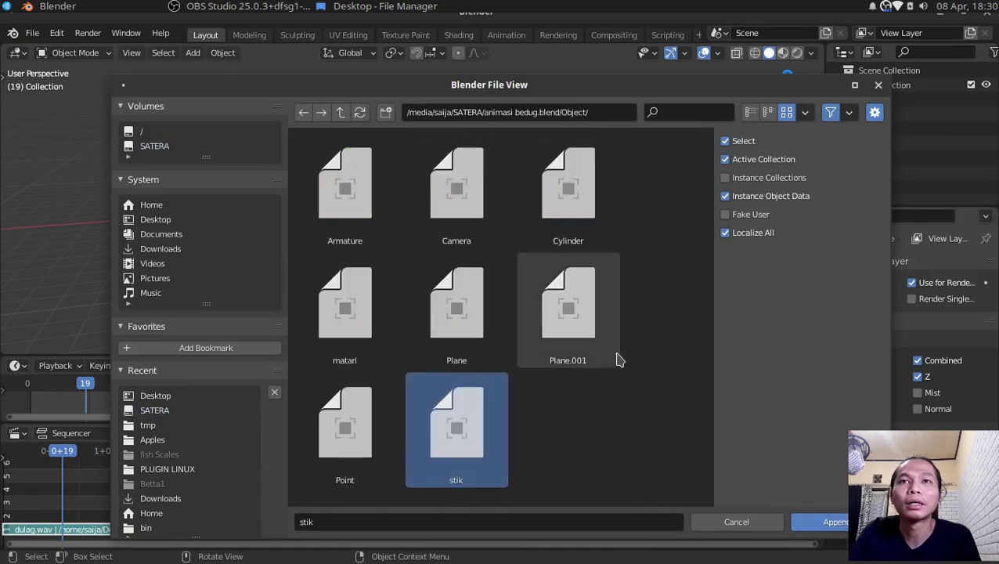
left_click(345, 188, "shift")
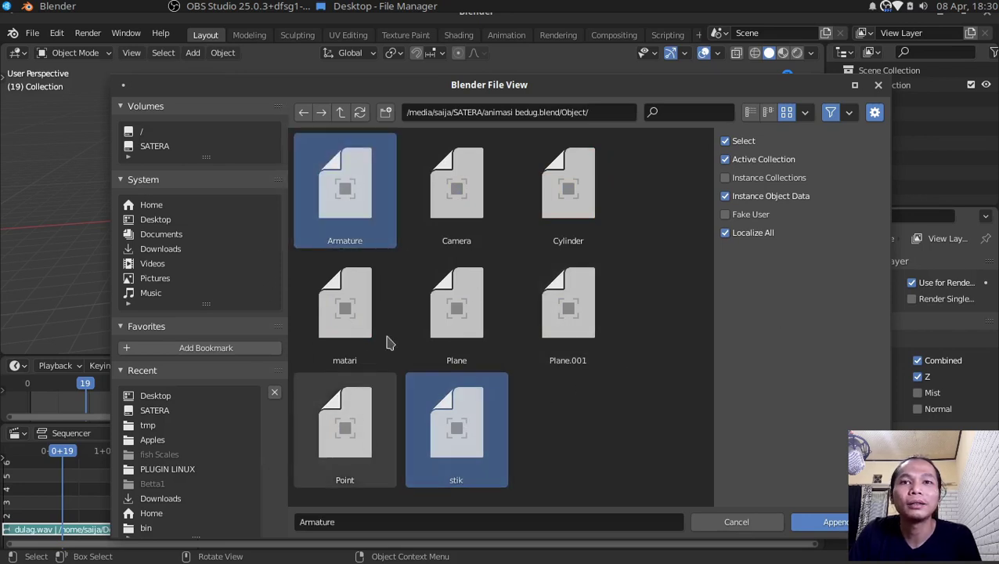
left_click(574, 198, "ctrl")
key("Return")
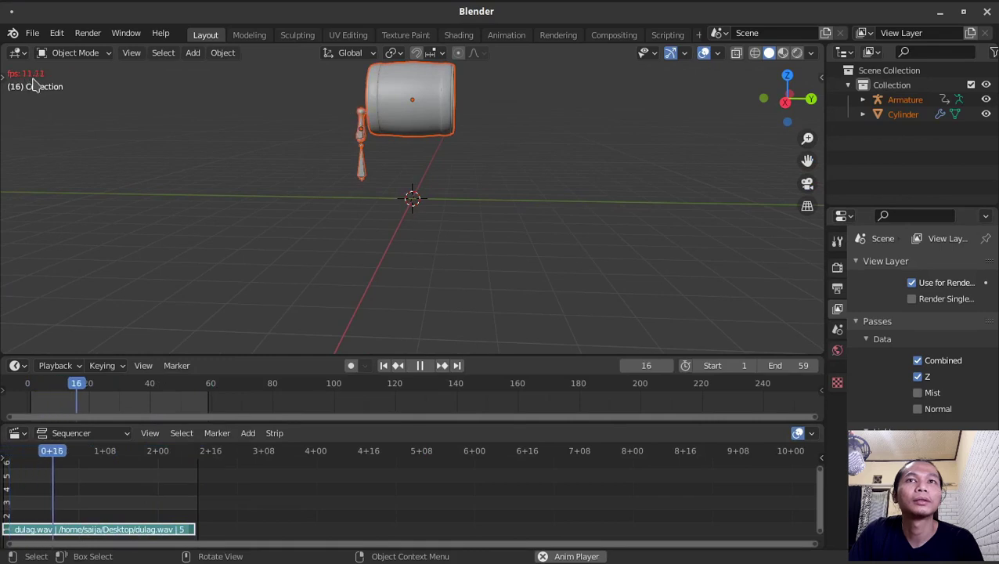
Stop playback, zoom the sequencer so dulag.wav spans its width, and shrink the timeline
key("space")
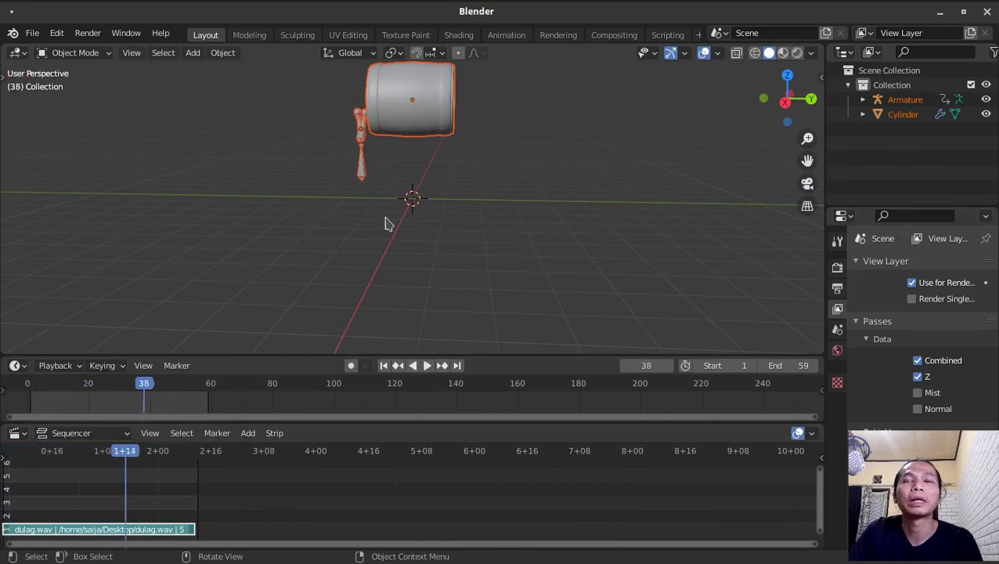
middle_click_drag(384, 224, 595, 473)
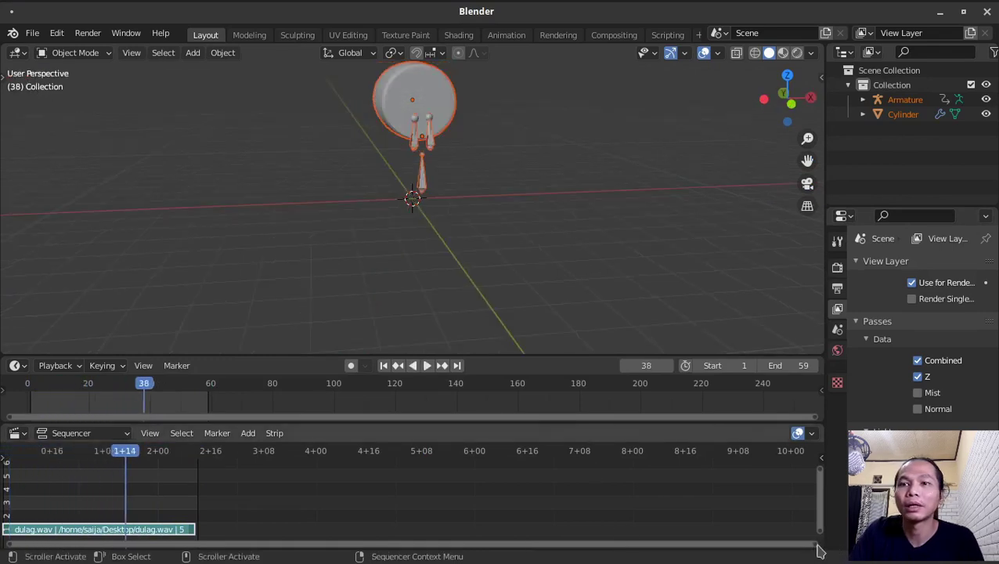
left_click_drag(816, 542, 198, 544)
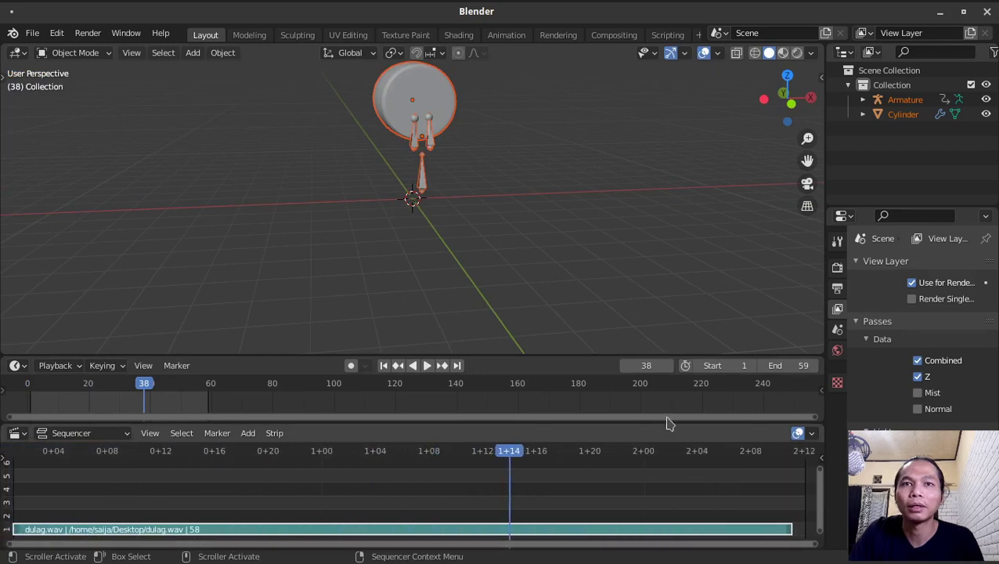
mouse_move(814, 419)
left_mouse_down()
mouse_move(196, 425)
mouse_move(223, 425)
left_mouse_up()
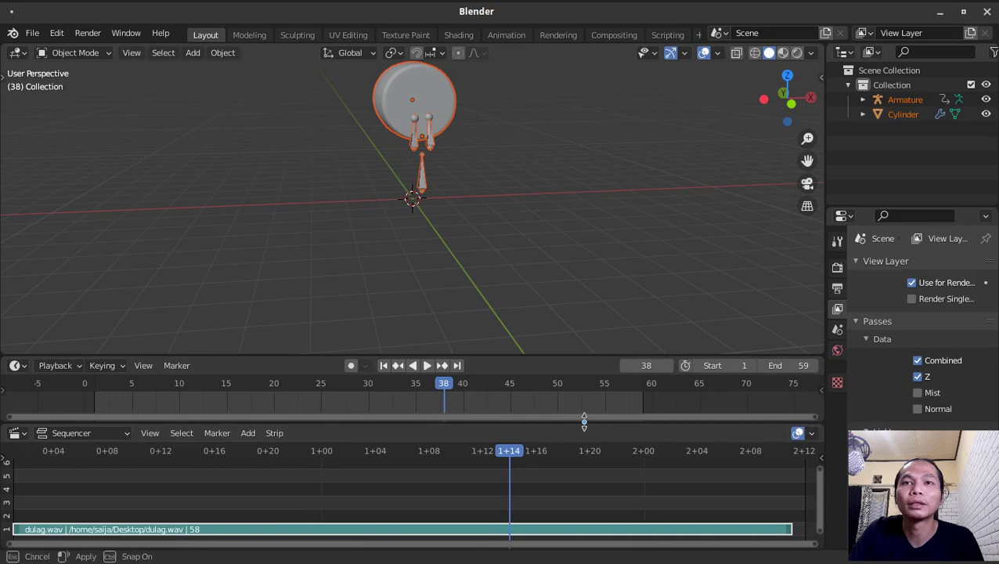
left_click_drag(584, 426, 584, 379)
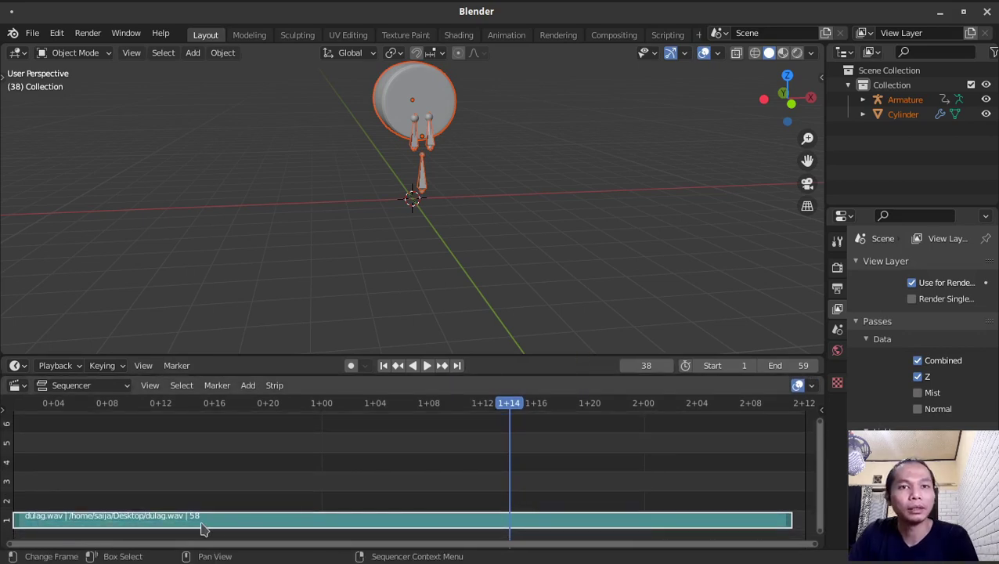
Show the dulag.wav waveform at a taller channel height, enlarge the timeline, and select Armature
left_click(821, 417)
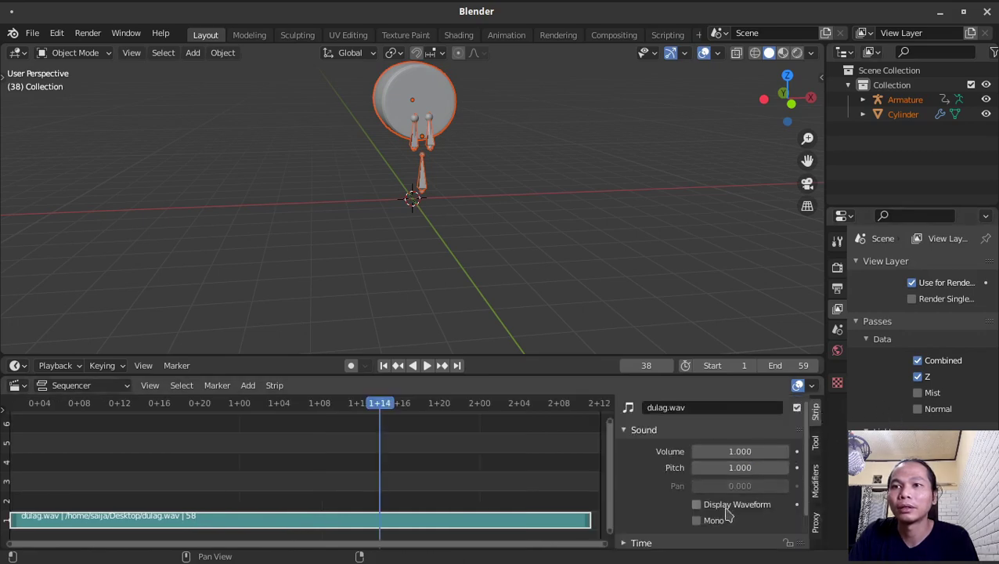
key("space")
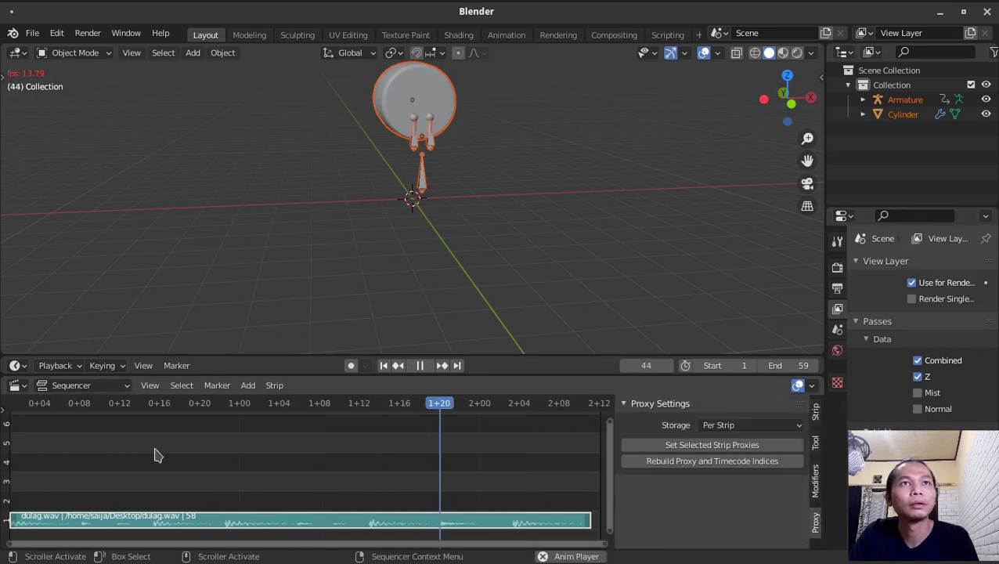
key("space")
scroll(610, 429, "up", 3)
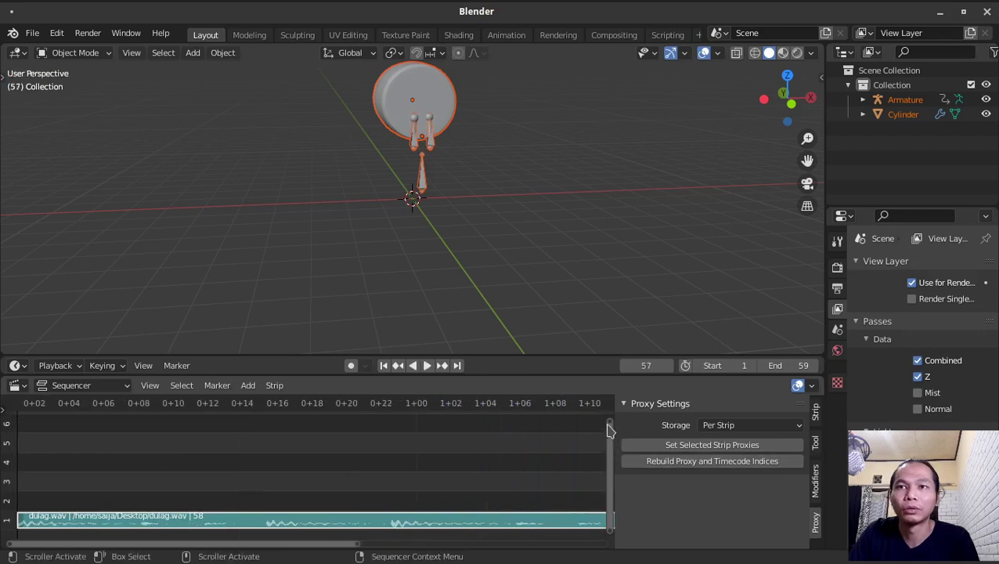
left_click_drag(610, 427, 607, 520)
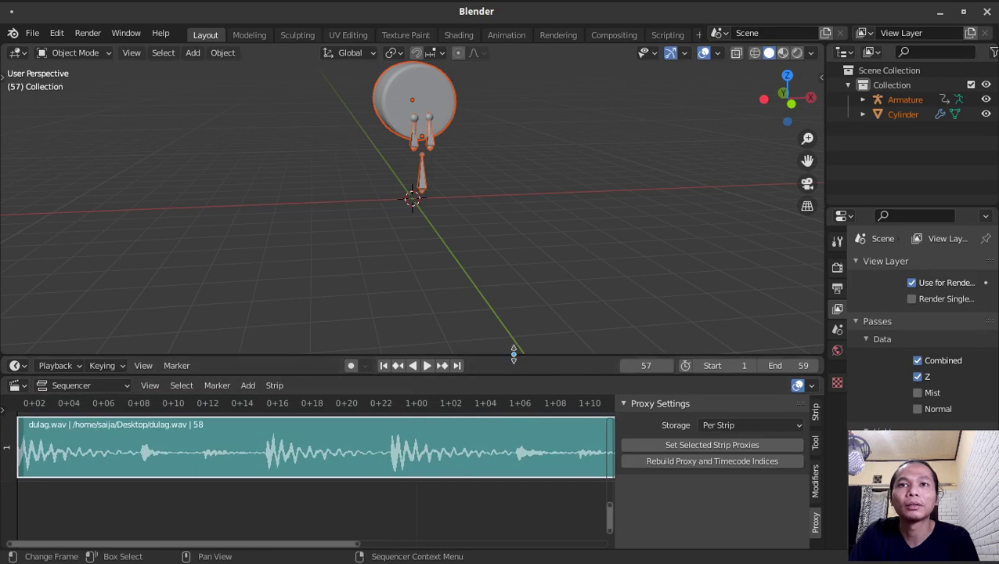
left_click_drag(515, 356, 259, 254)
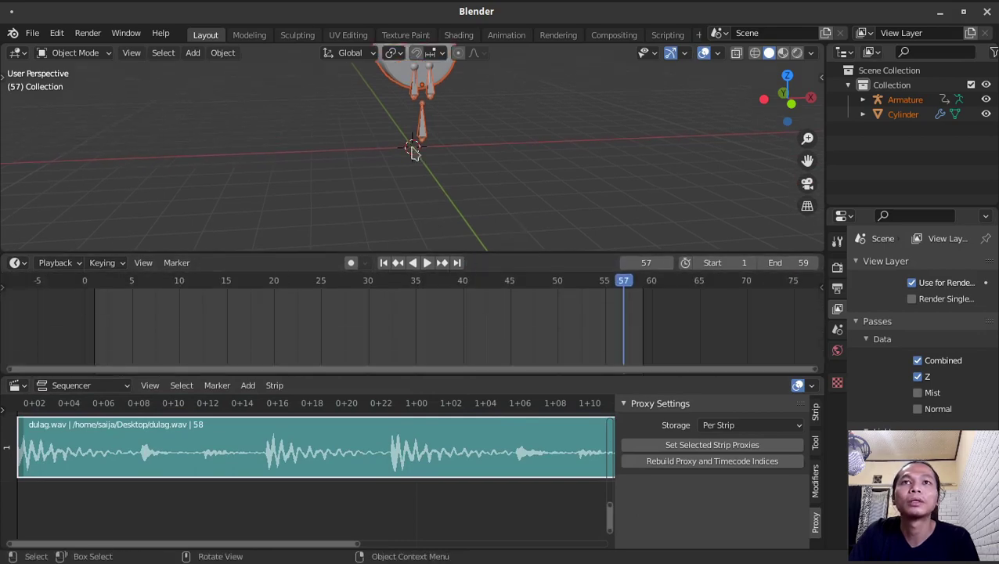
left_click(422, 131)
Switch the Armature into Pose Mode and deselect its bones
left_click(74, 53)
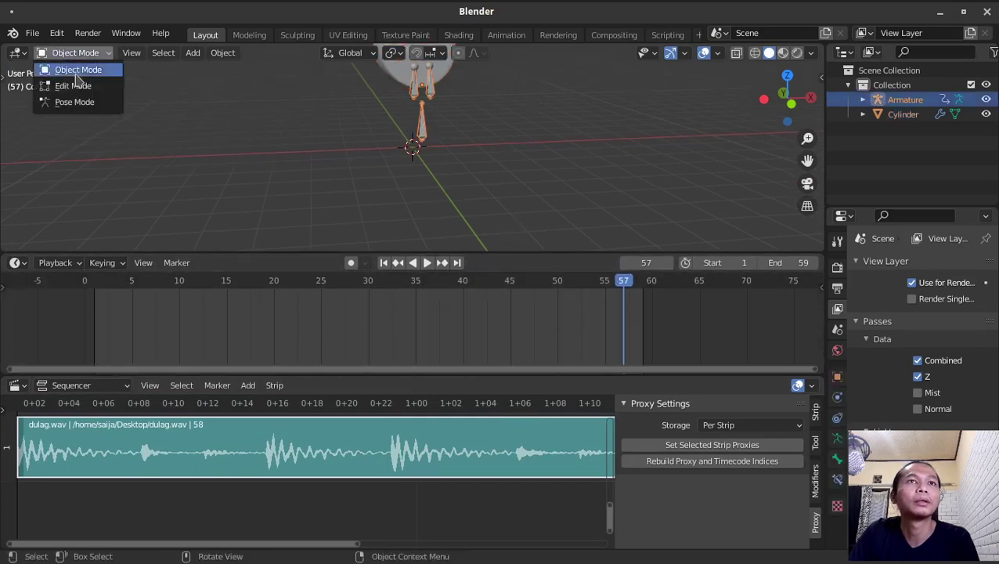
left_click(74, 101)
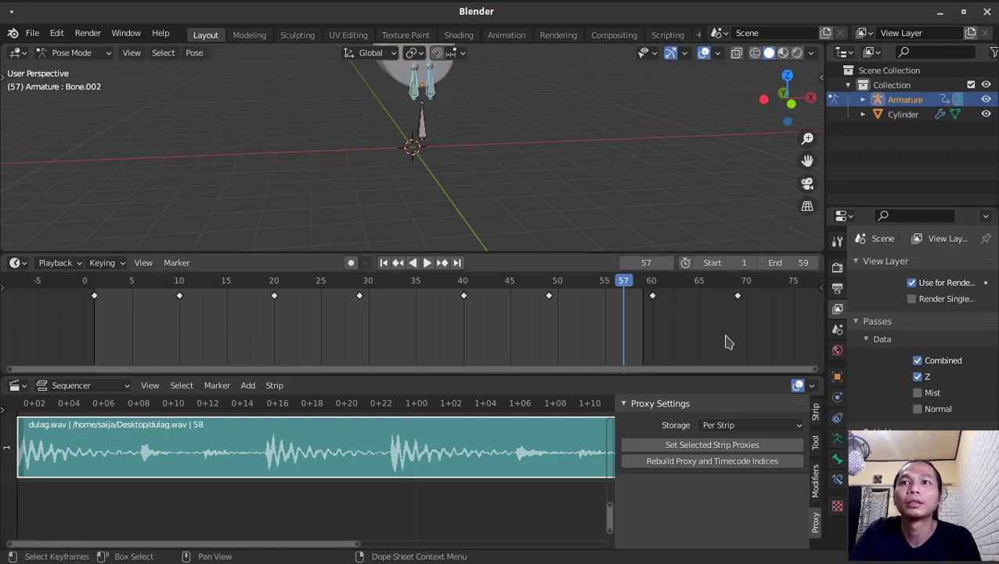
left_click(516, 338)
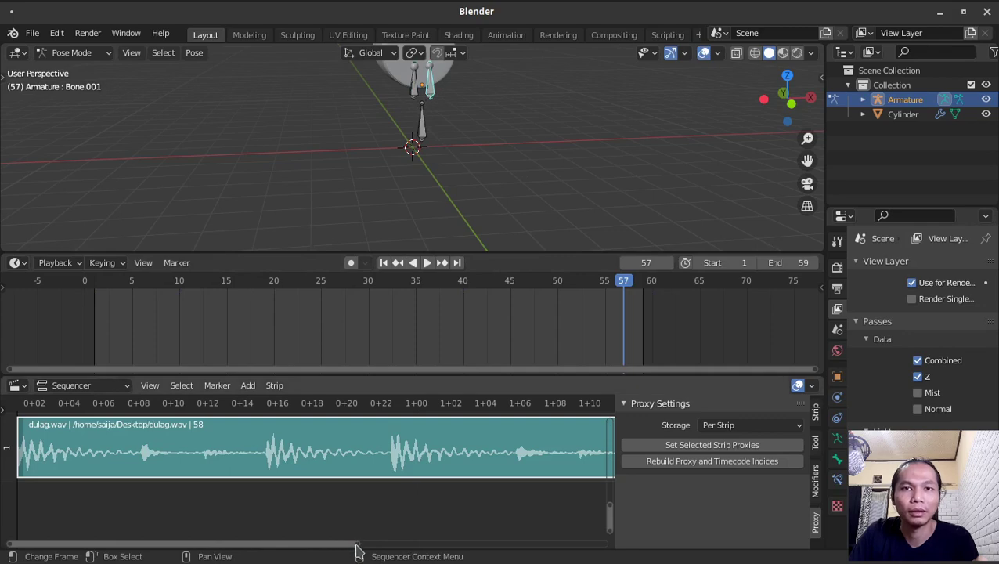
Zoom the sequencer out to the whole waveform and set the current frame to 1
left_click_drag(359, 545, 634, 550)
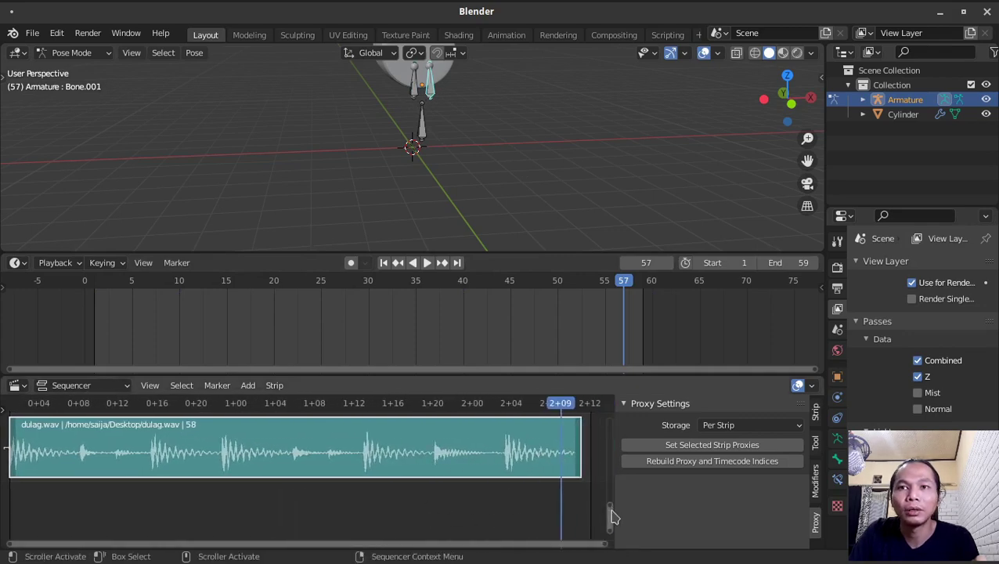
left_click_drag(613, 516, 610, 502)
left_click(384, 262)
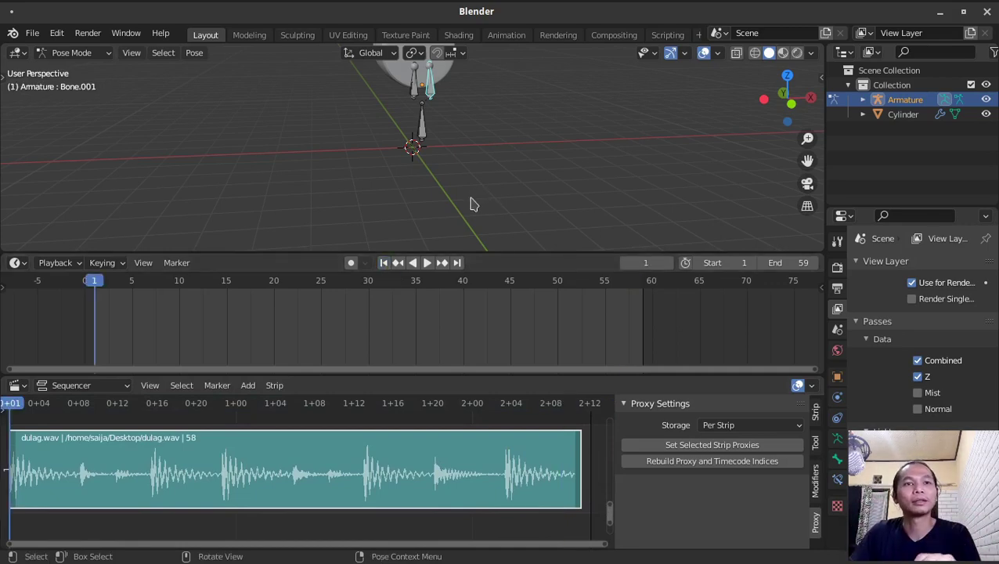
key("space")
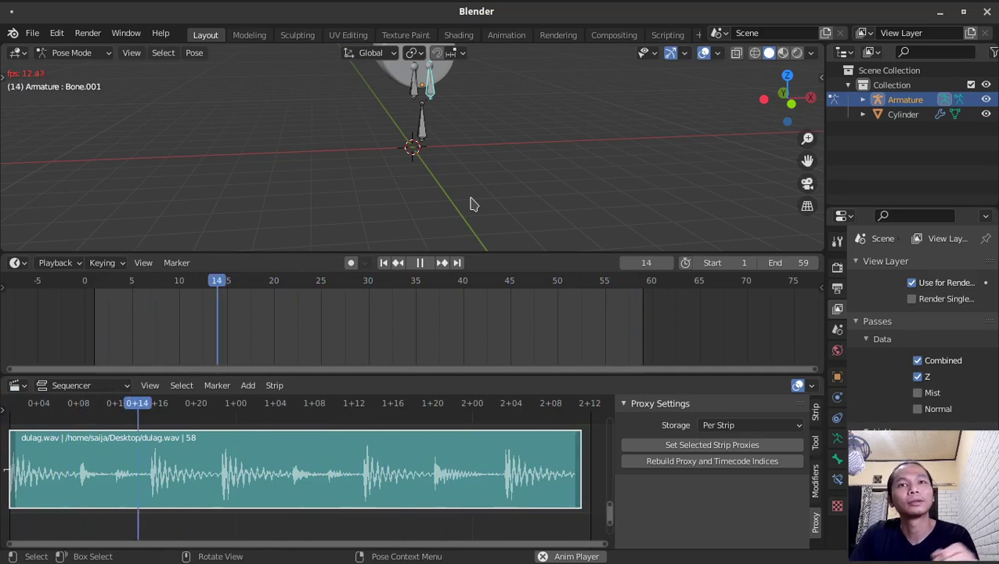
key("Escape")
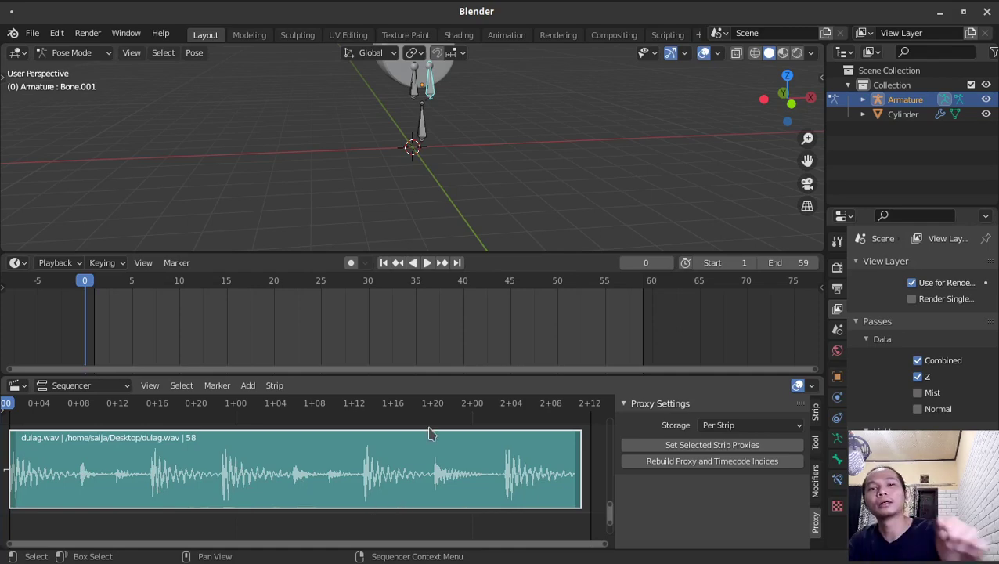
Switch to Right Orthographic view and zoom in on the drum
middle_click_drag(490, 188, 481, 192)
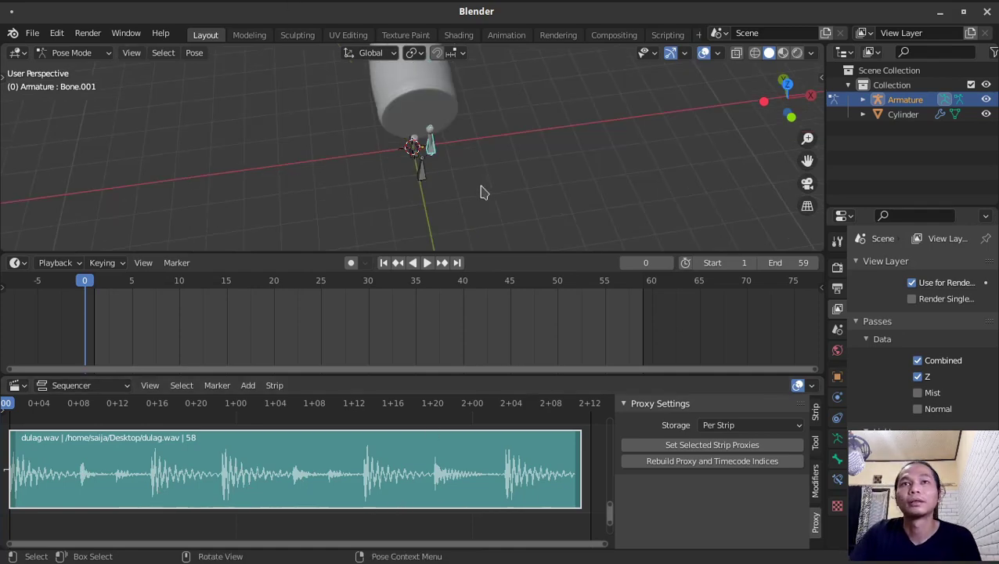
key("KP_3")
middle_click_drag(481, 125, 495, 220, "shift")
scroll(508, 214, "up", 2)
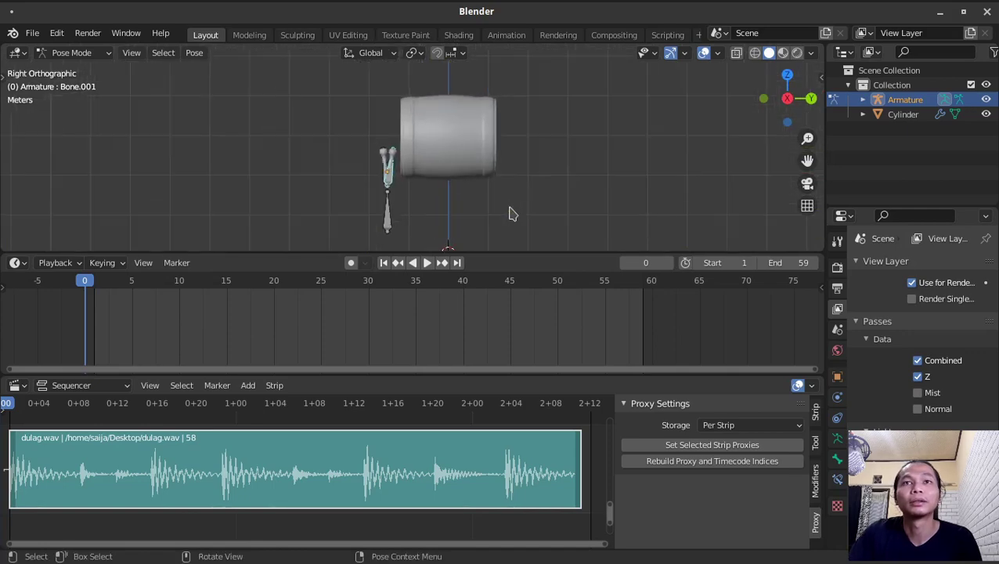
scroll(508, 214, "up", 1)
left_click_drag(530, 254, 530, 313)
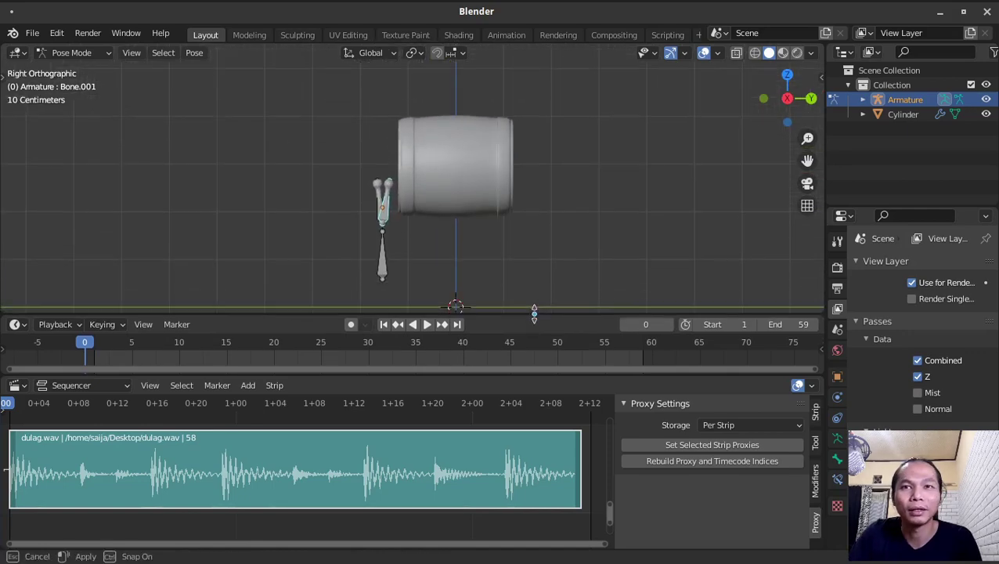
scroll(364, 226, "up", 4)
At frame 1, rotate Bone.001 toward the drum and key its Location & Rotation
key("Right")
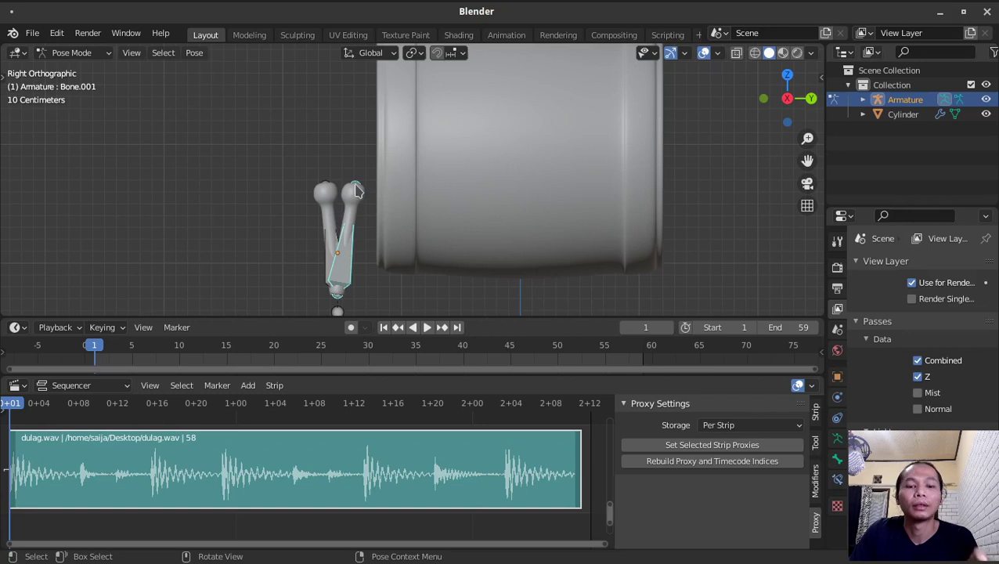
key("r")
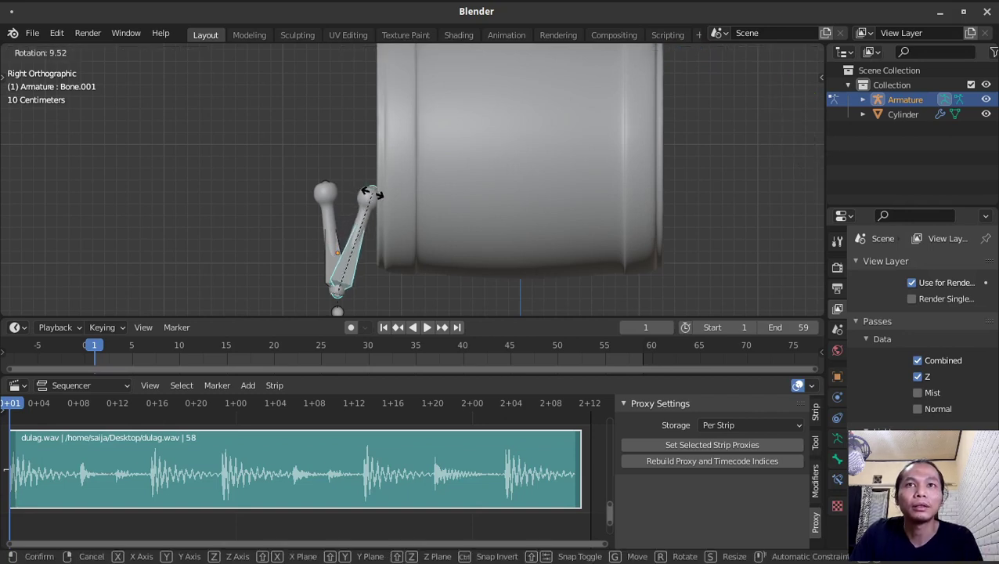
left_click(372, 194)
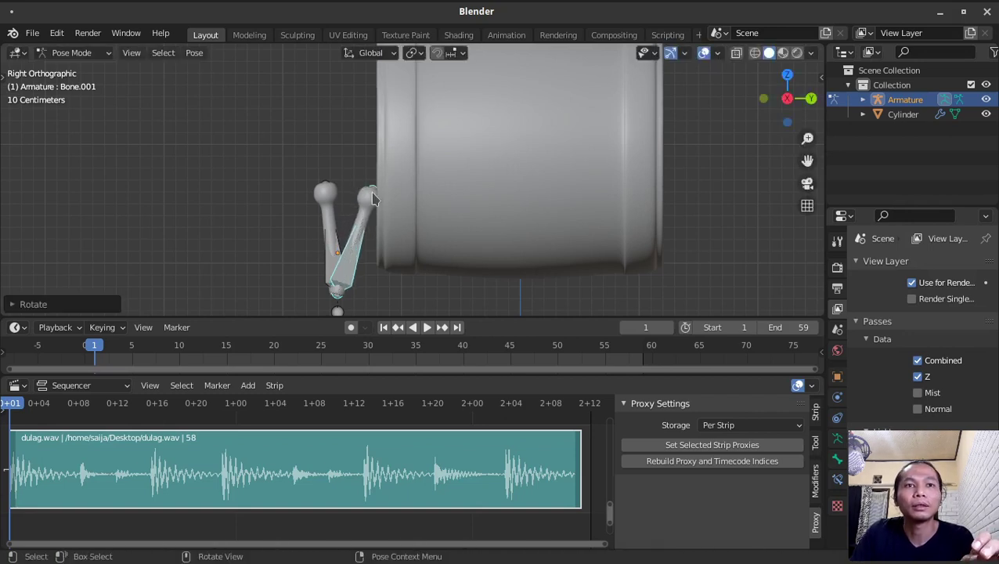
key("i")
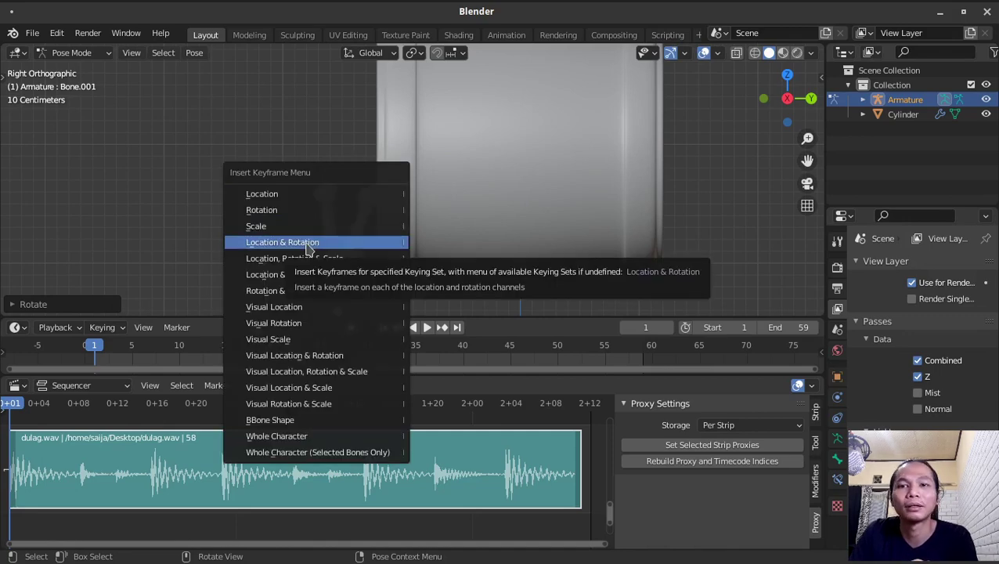
left_click(307, 244)
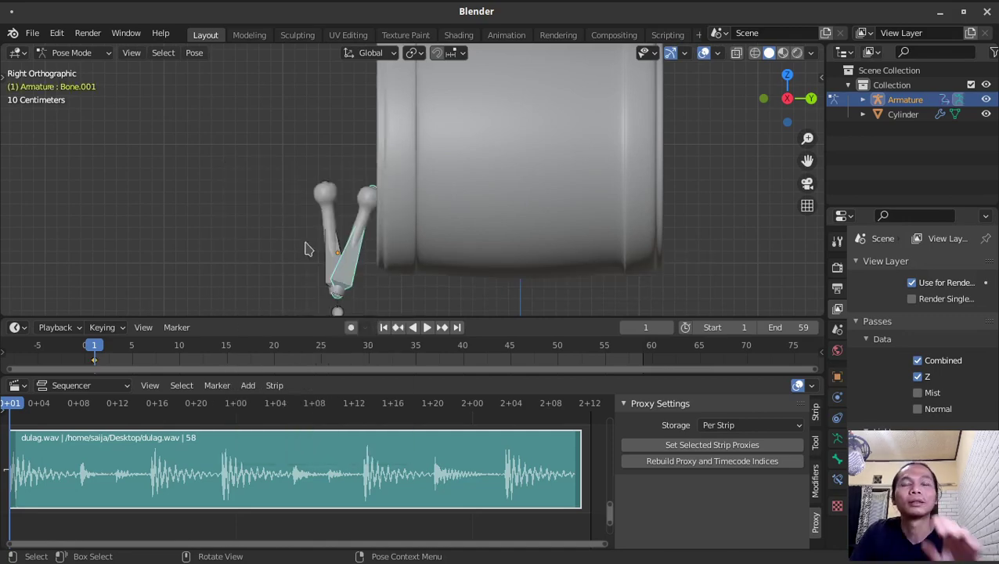
Copy the drumstick's frame-1 keyframe from the timeline
left_click(79, 408)
key("space")
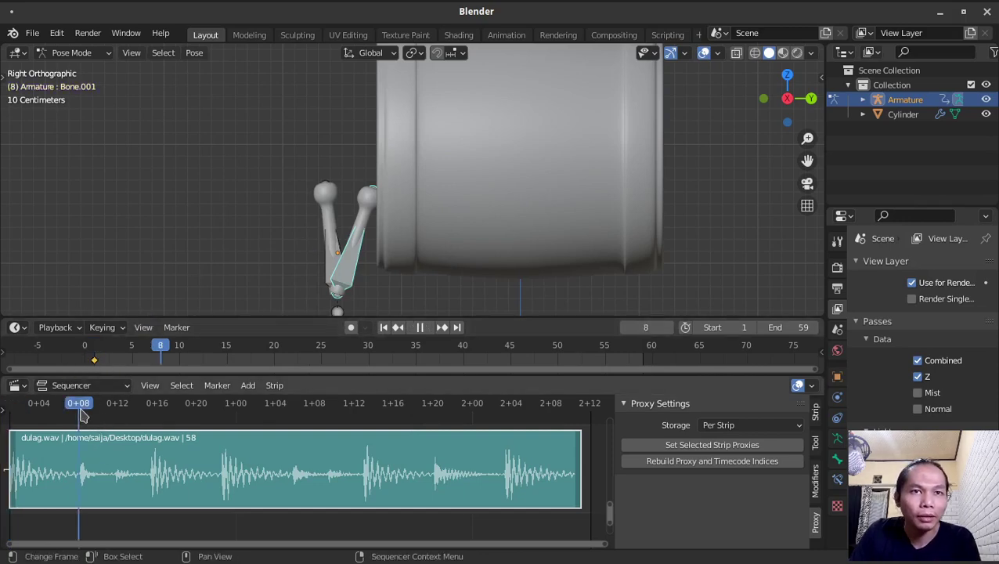
key("space")
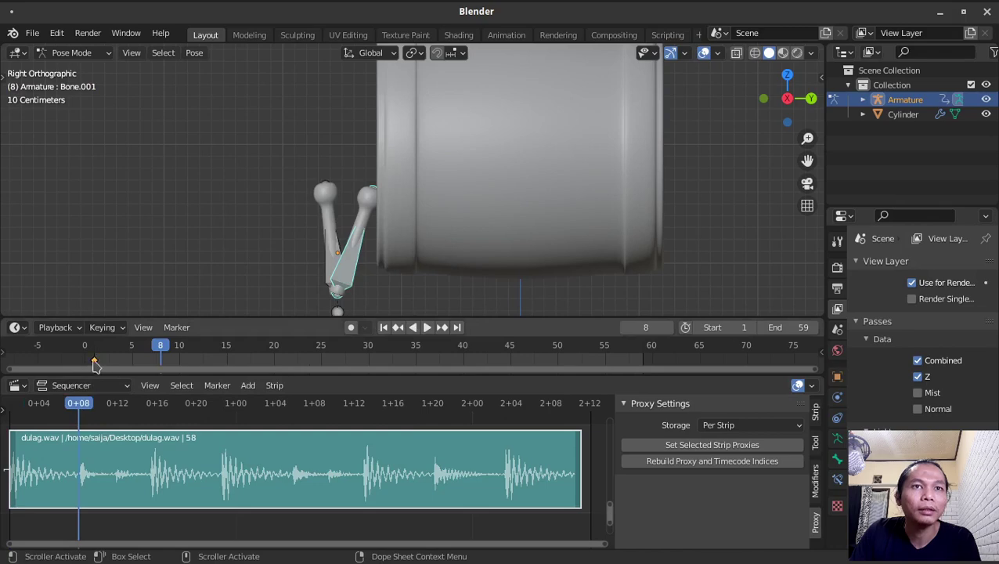
right_click(94, 364)
key("Escape")
key("Escape")
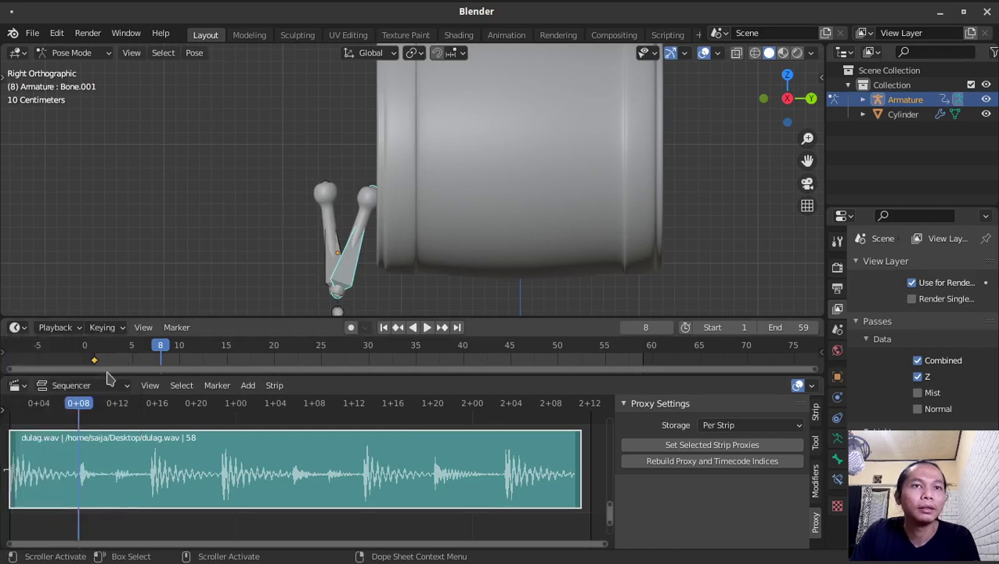
right_click(95, 364)
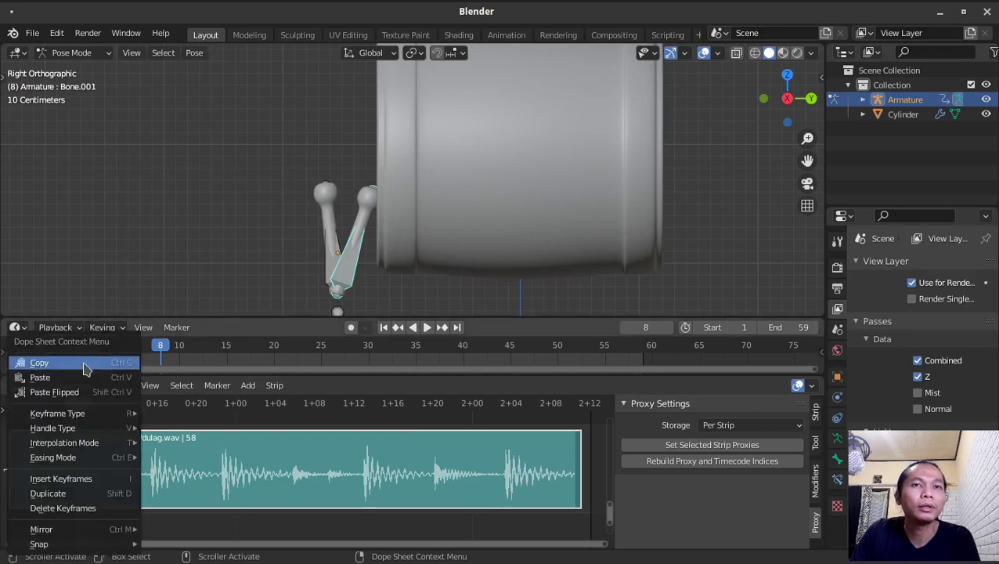
left_click(89, 363)
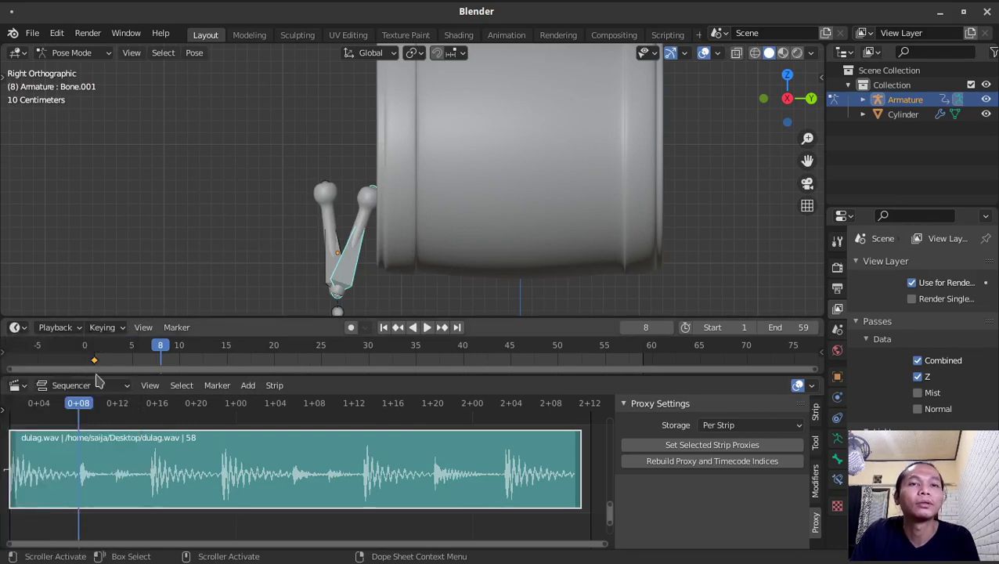
Paste the hitting keyframe at frames 8, 16, 23, 30 and 37
left_click_drag(86, 413, 81, 412)
left_click(86, 423)
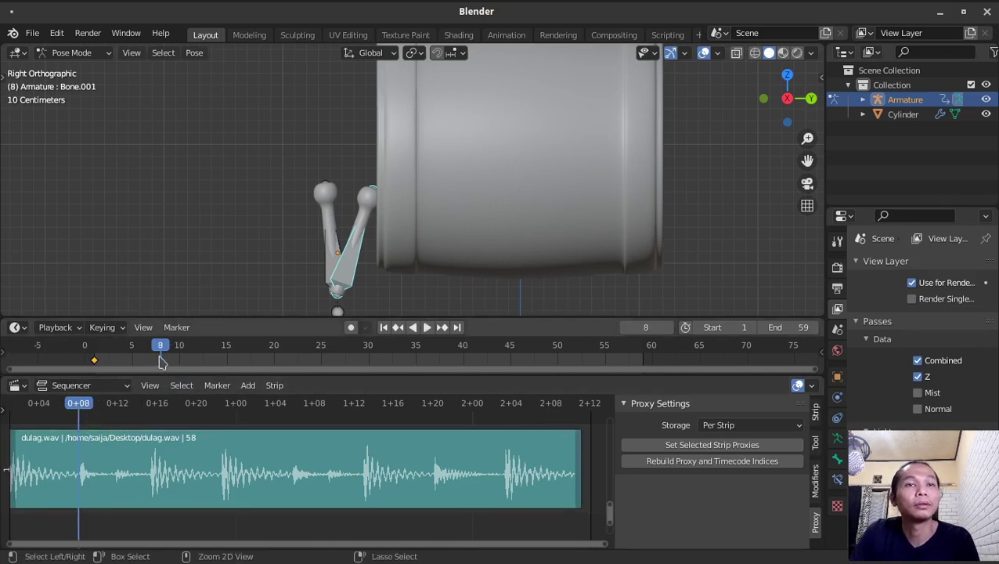
key("i")
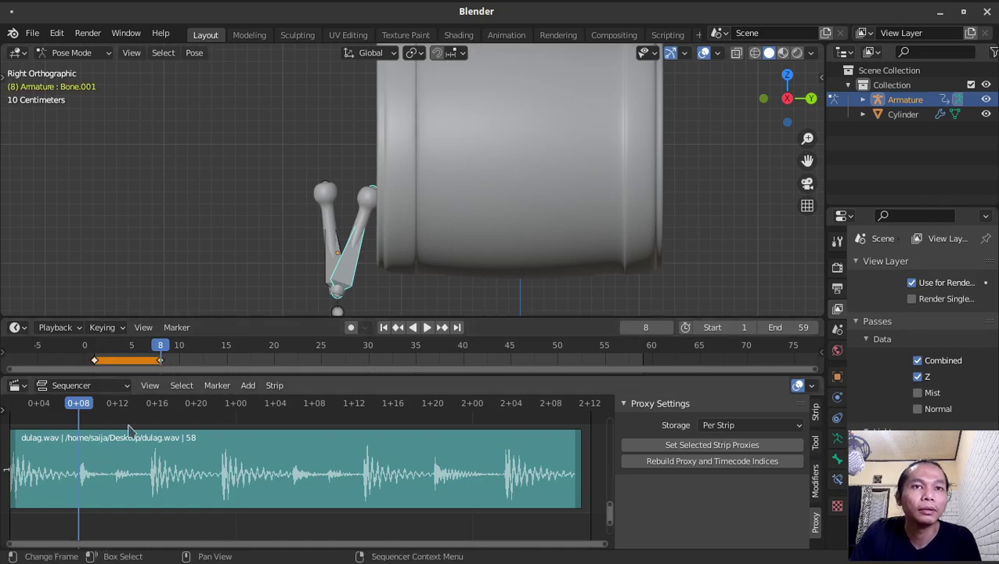
left_click(156, 408)
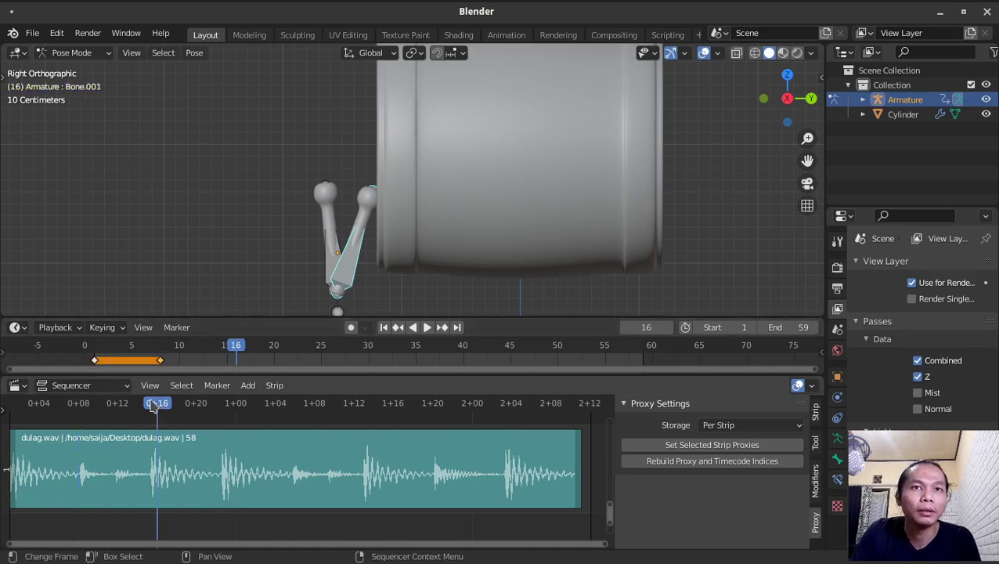
key("i")
left_click(227, 401)
key("i")
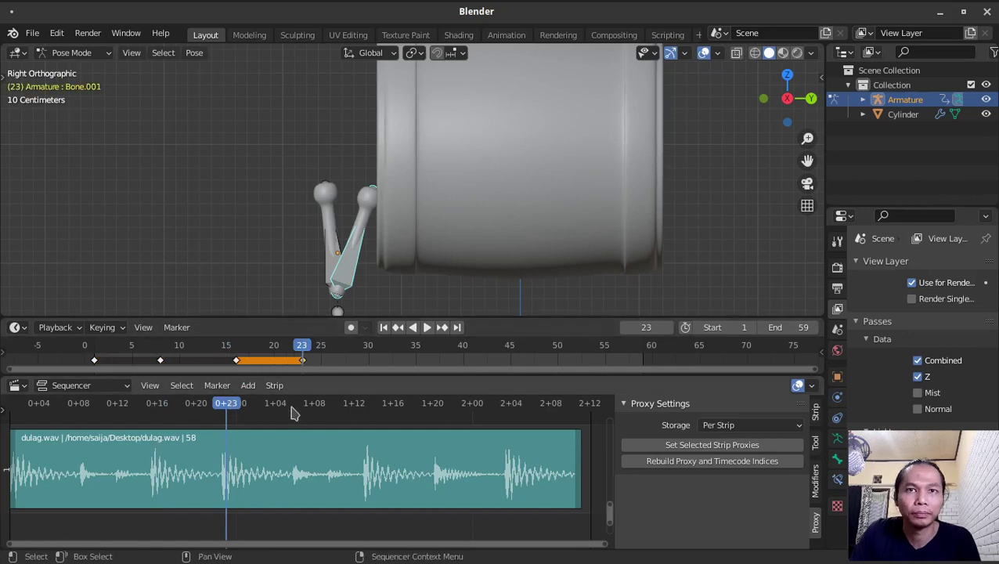
left_click(295, 403)
key("i")
left_click(364, 402)
key("i")
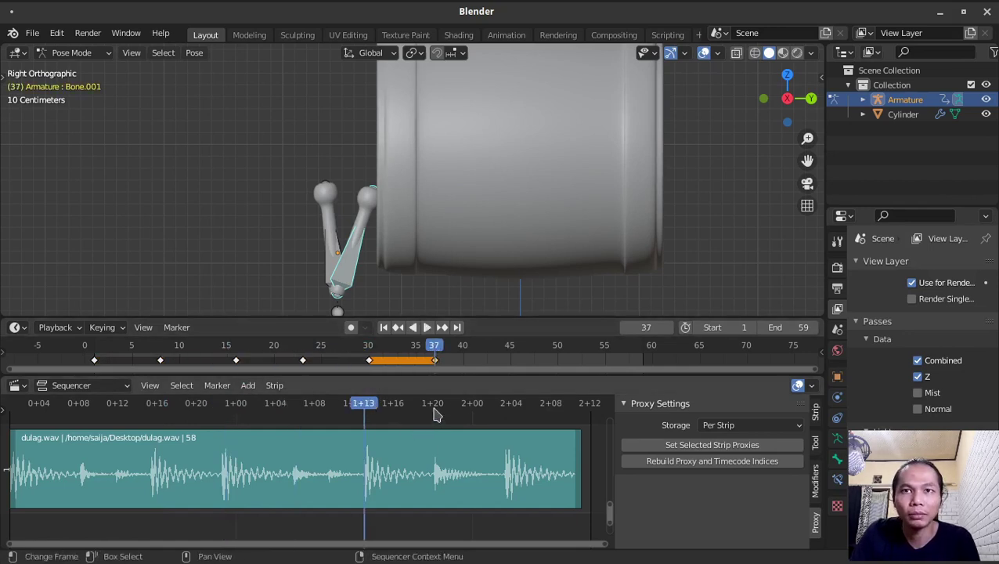
Paste the keyframe at frames 44, 51 and 60, then preview with the drum sound
left_click(432, 403)
key("i")
left_click(502, 402)
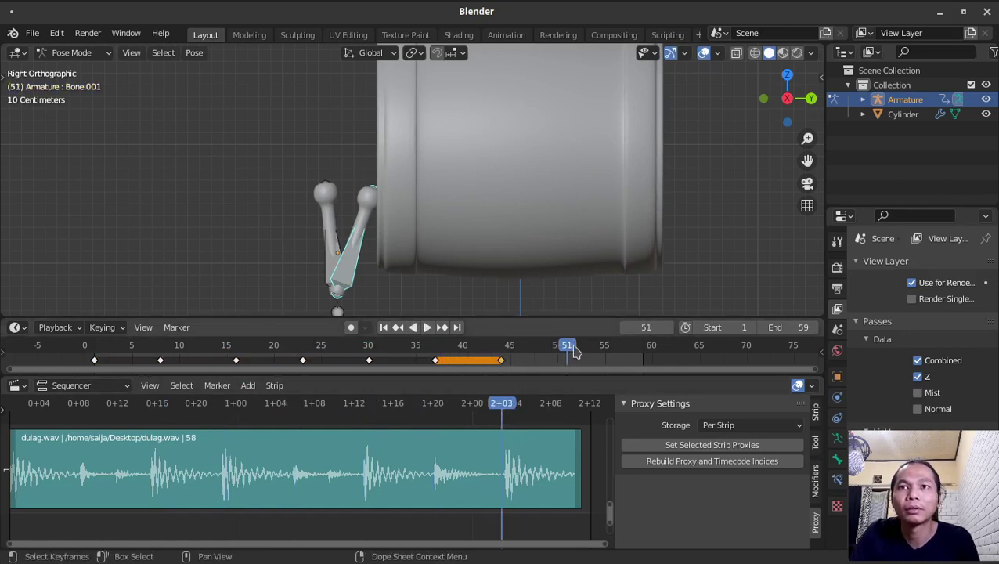
key("i")
left_click(651, 348)
key("i")
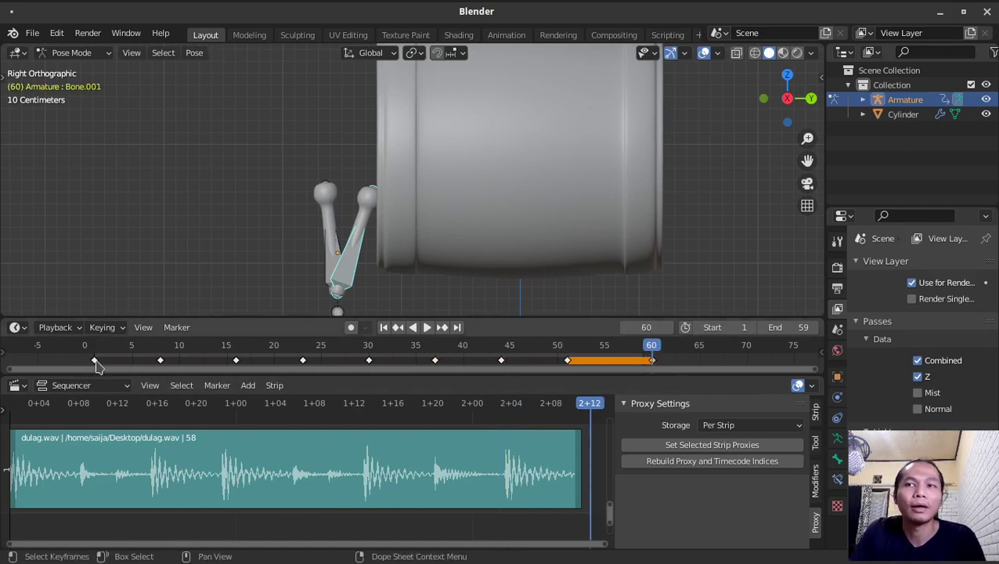
left_click(424, 328)
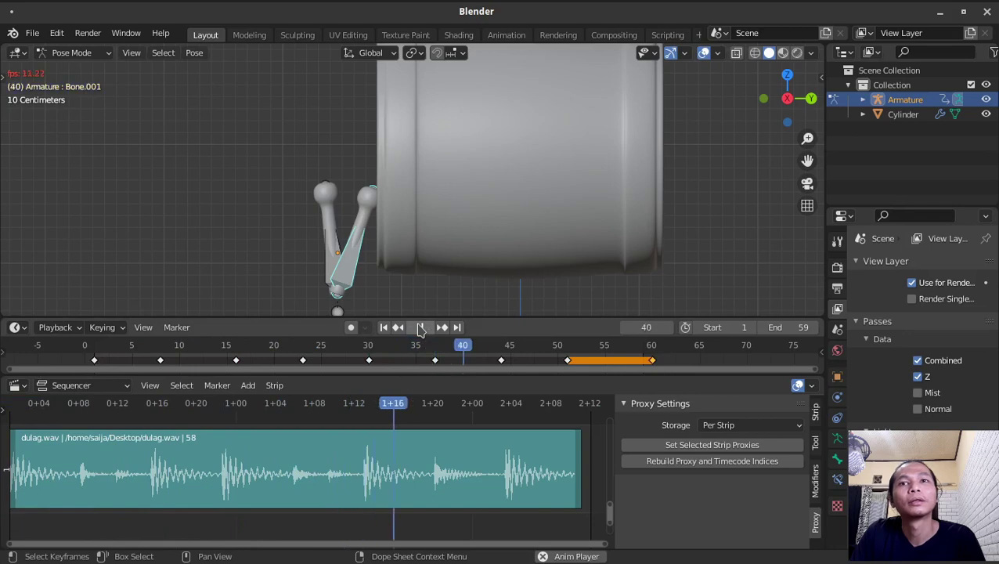
left_click(420, 328)
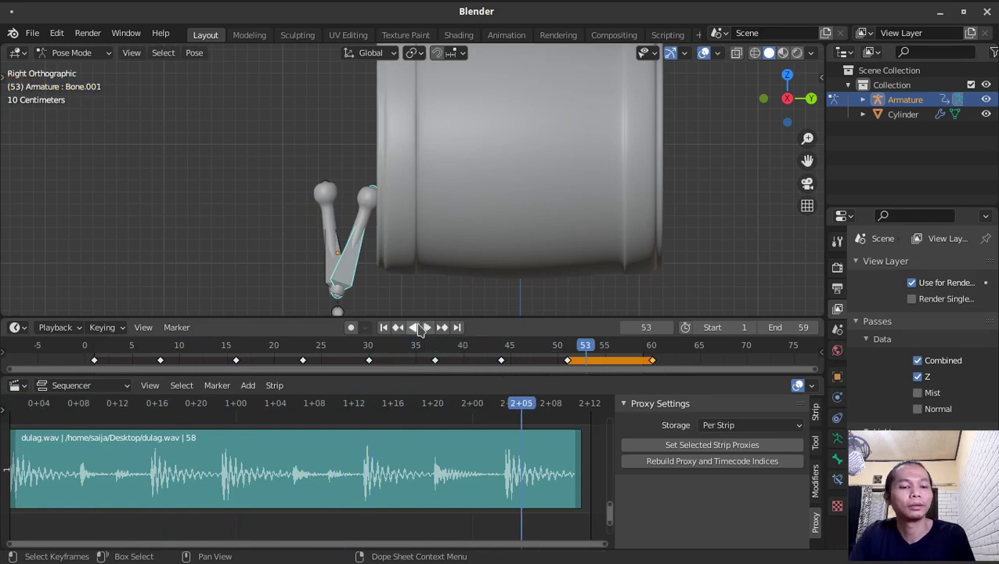
Save a copy on the Desktop named animasibedugsound.blend in place of untitled
key("ctrl+s")
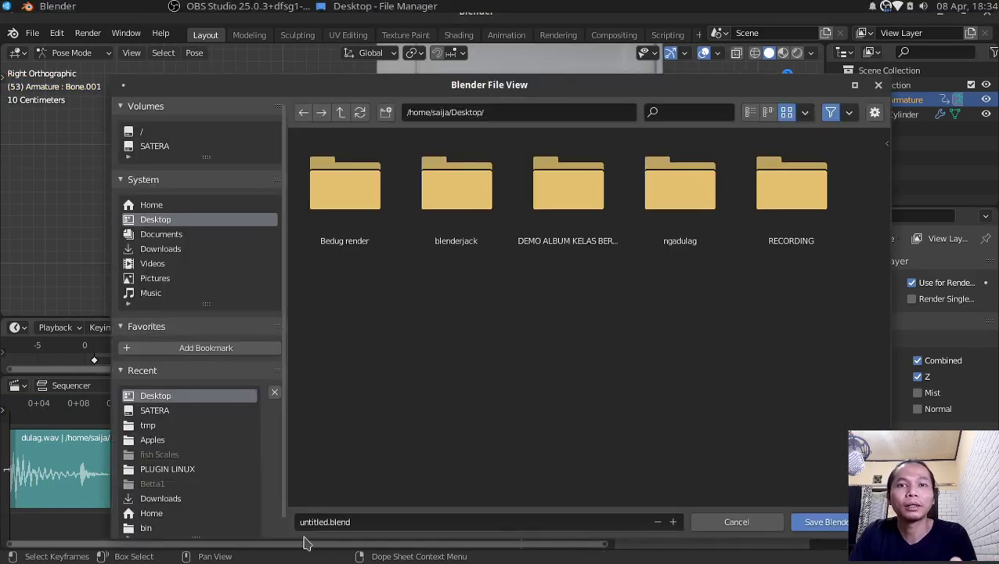
left_click(314, 521)
double_click(314, 520)
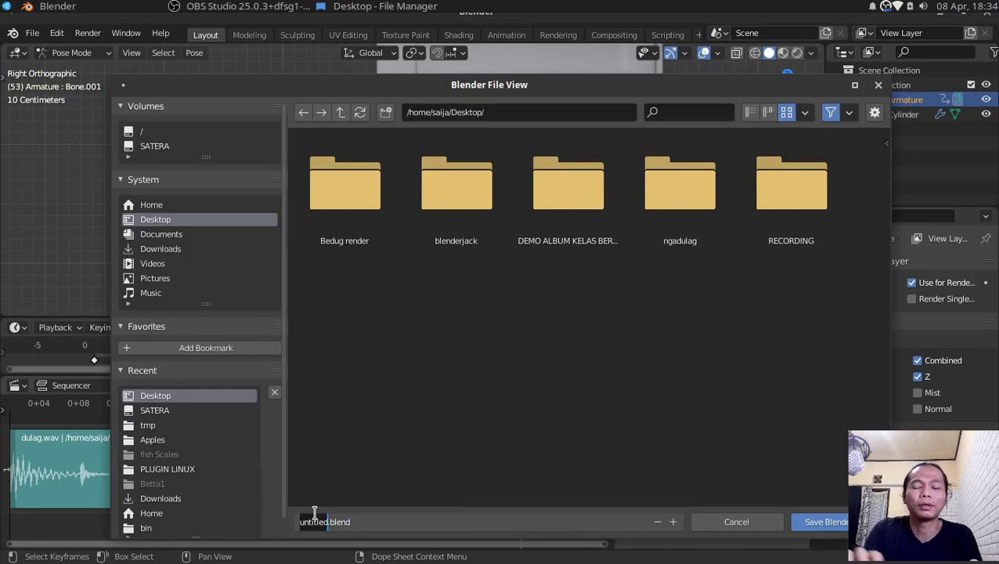
type("animasibedu")
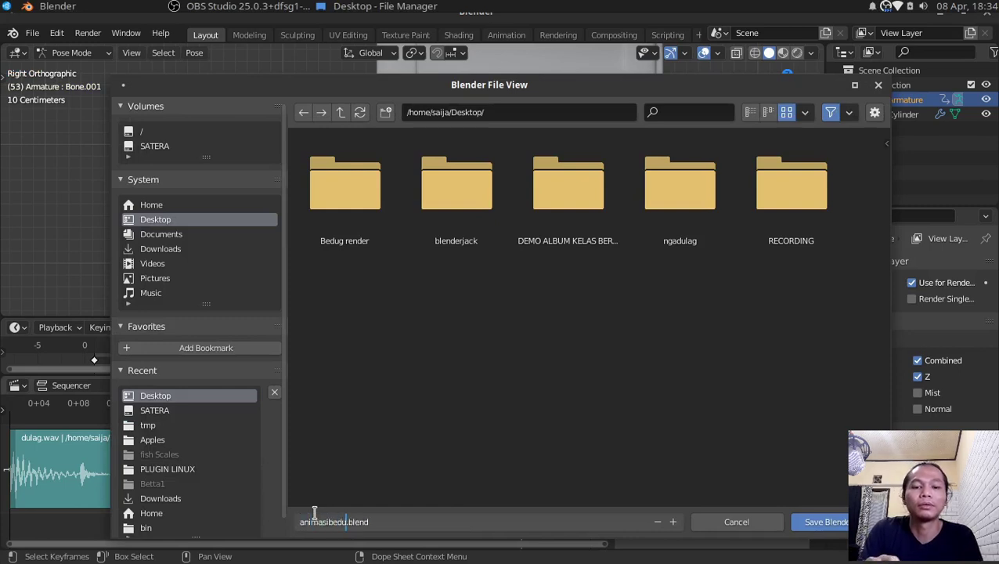
type("dulag")
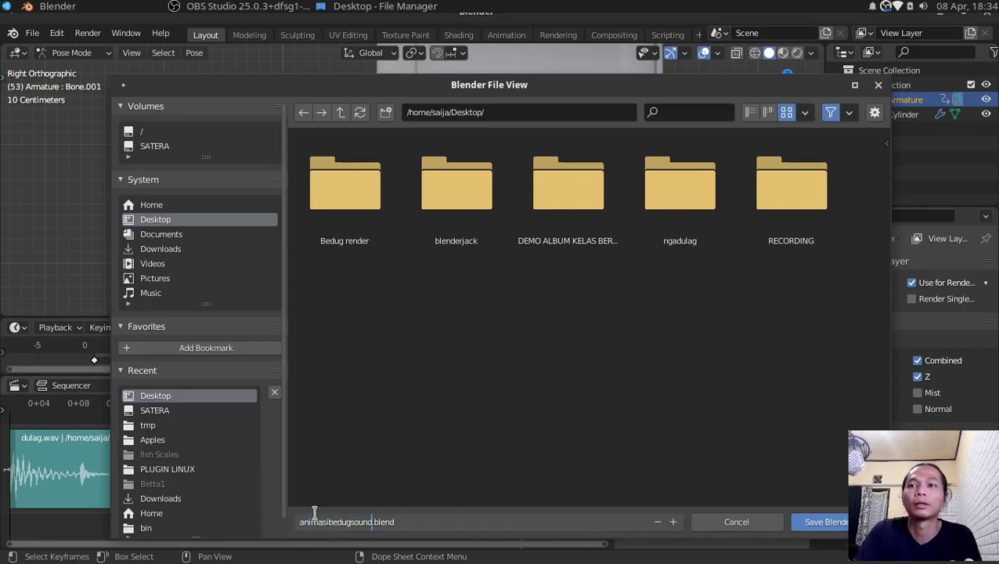
key("Return")
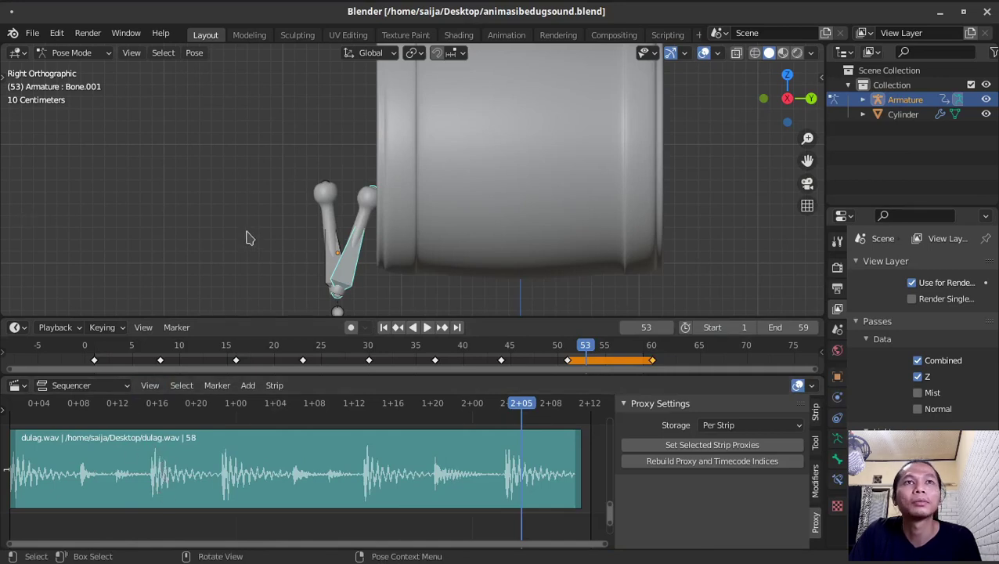
key("space")
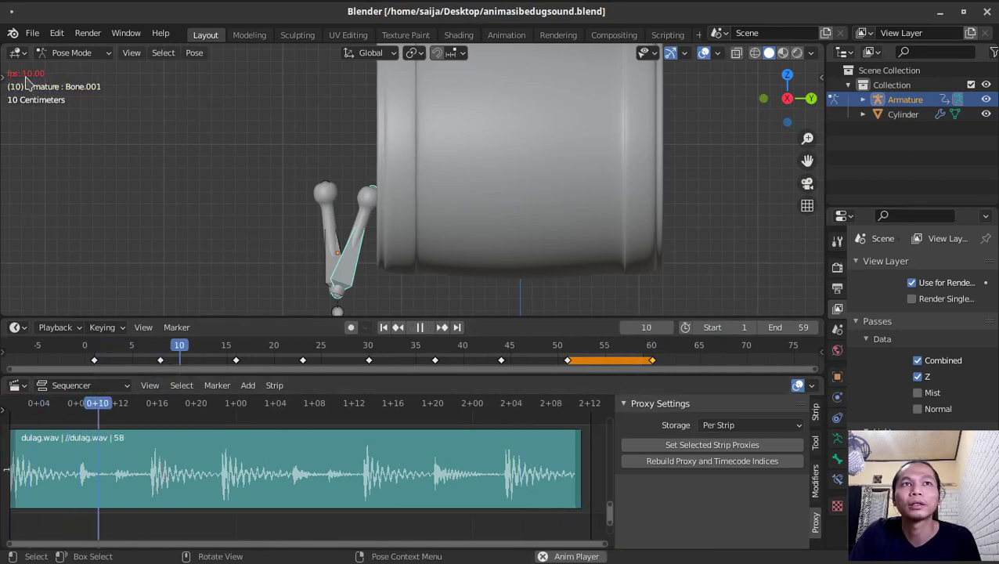
key("space")
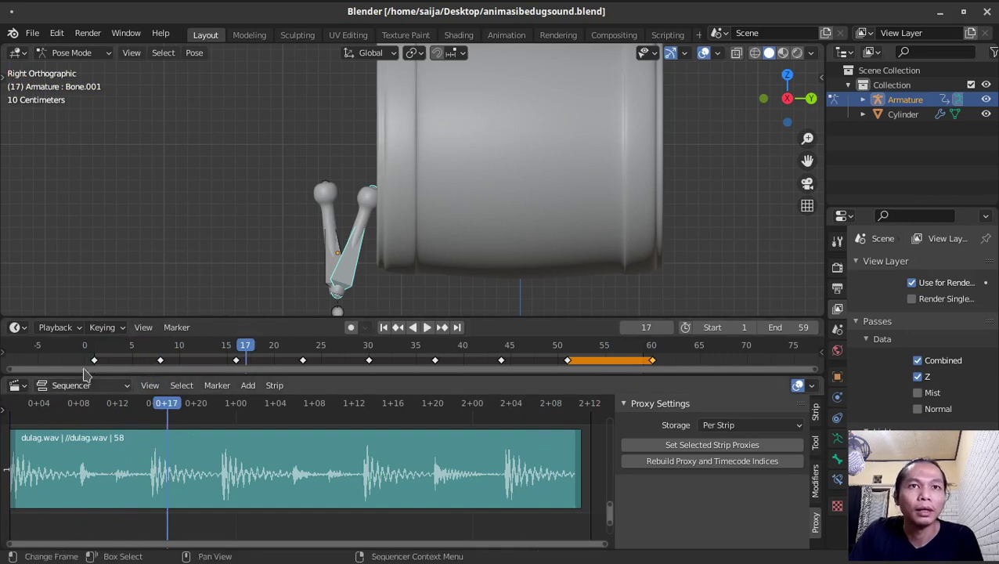
left_click_drag(100, 356, 125, 357)
key("space")
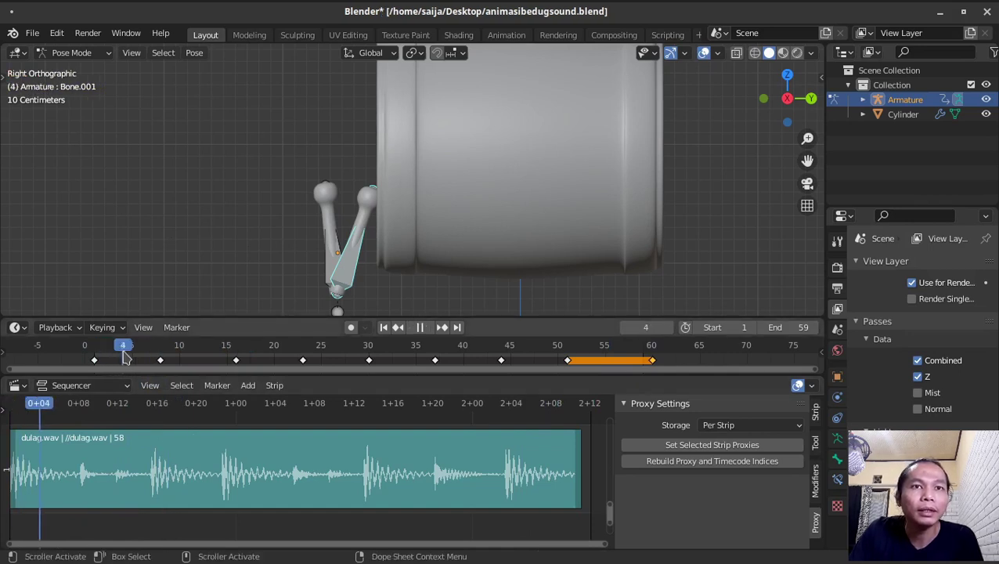
left_click_drag(129, 358, 135, 347)
key("space")
key("space")
key("space")
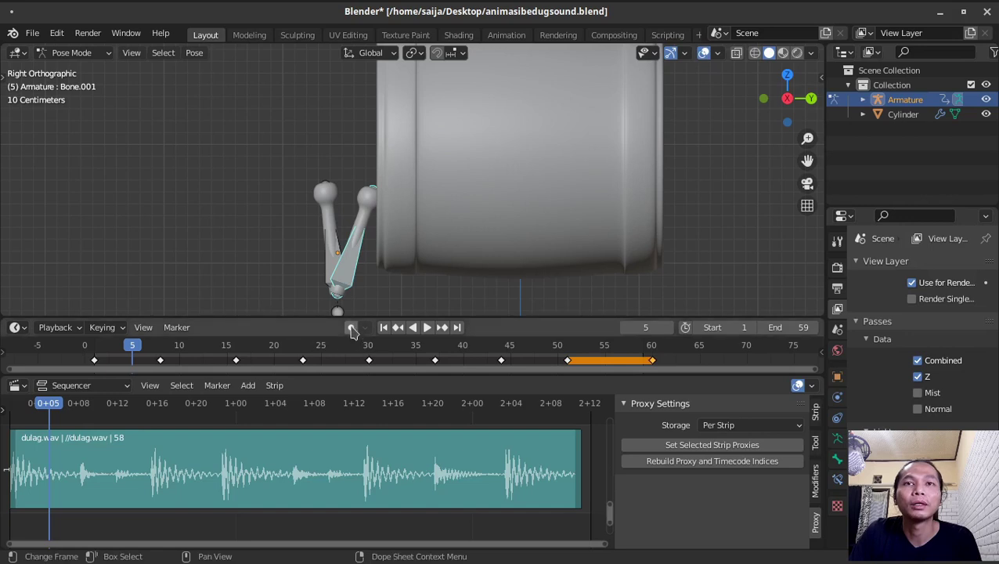
Turn on Auto Keying and pose the drumstick pulled back at frames 5, 12 and 20
left_click(350, 328)
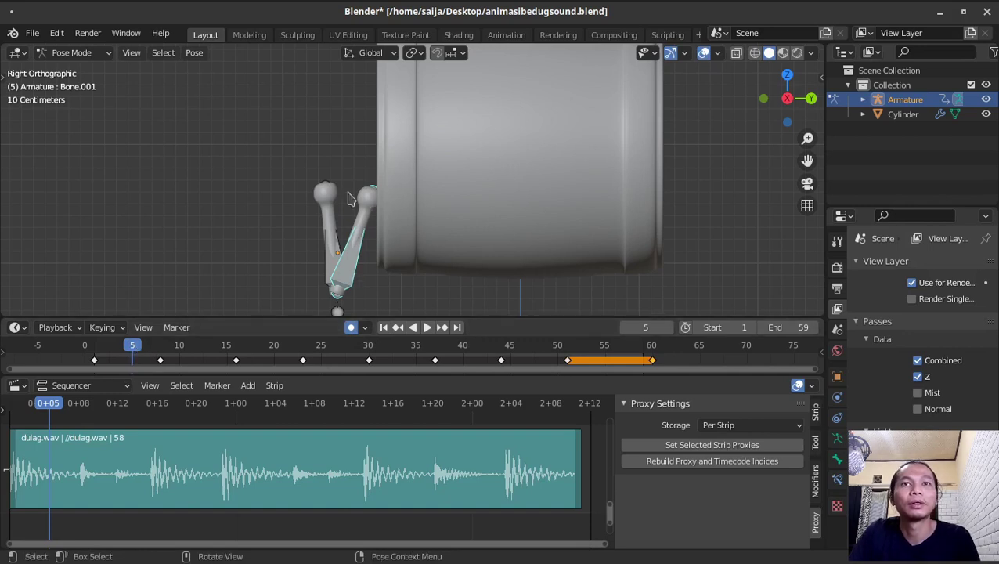
key("r")
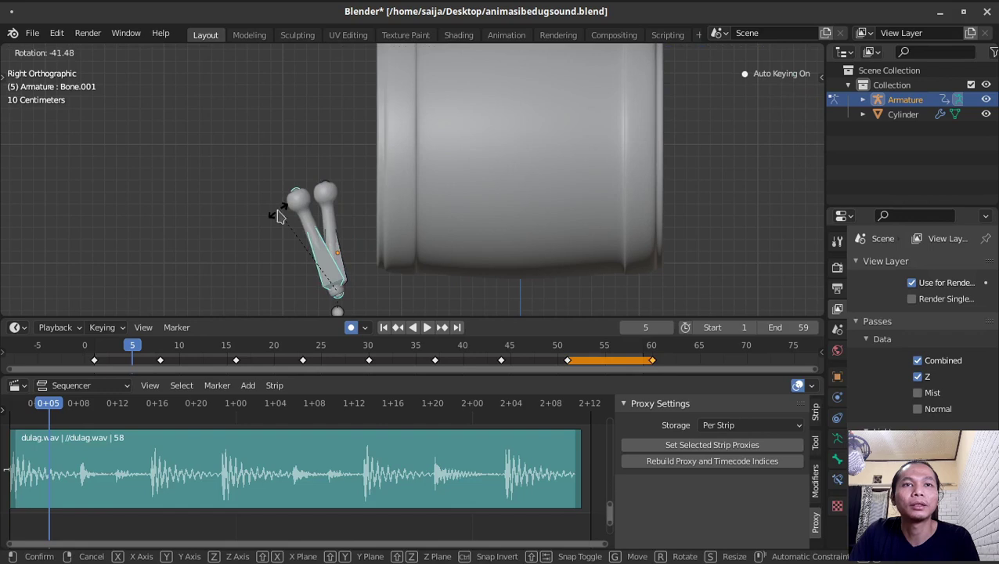
left_click(278, 217)
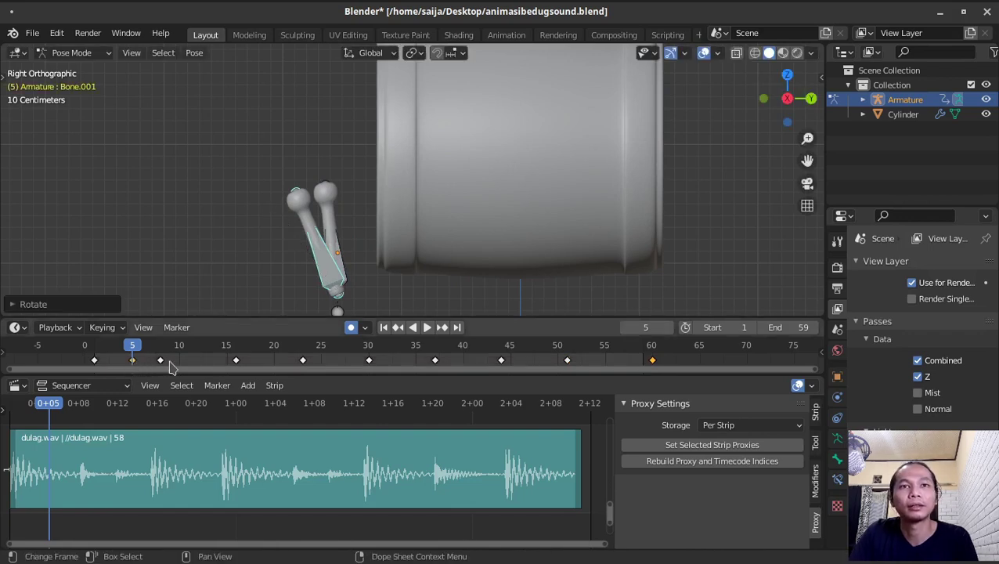
left_click(197, 349)
key("r")
left_click(294, 208)
left_click(274, 349)
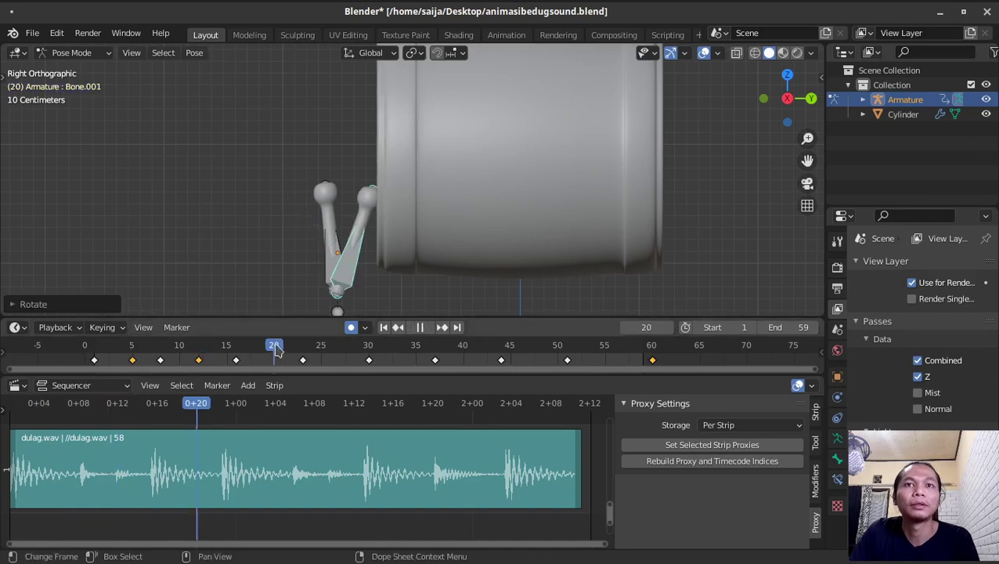
key("r")
left_click(335, 350)
left_click(331, 349)
Rotate the drumstick back at frames 27, 34, 41, 47 and 55
key("r")
left_click(357, 283)
left_click(406, 348)
key("r")
left_click(402, 301)
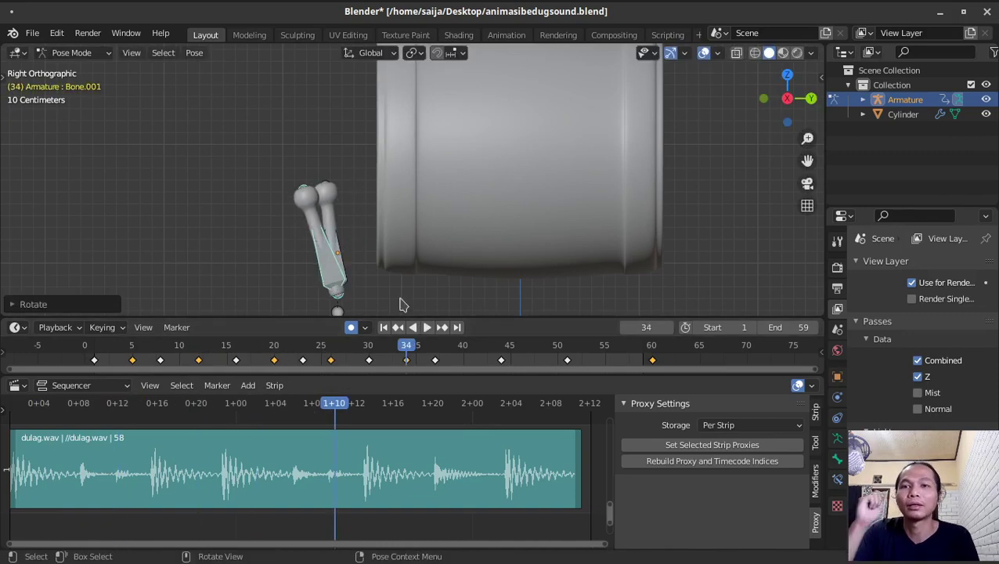
left_click(471, 349)
key("r")
left_click(526, 349)
key("r")
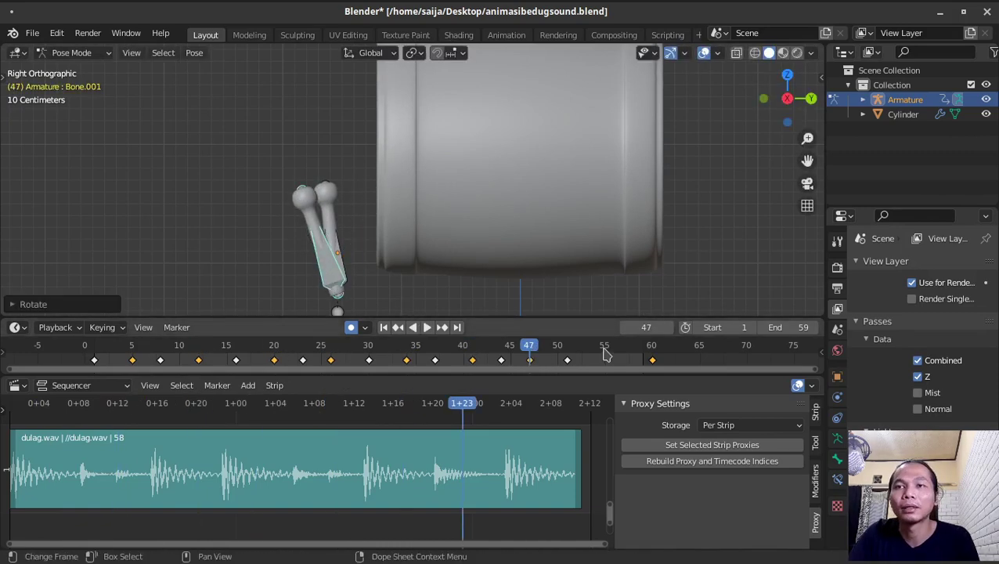
left_click(604, 349)
key("r")
left_click(287, 223)
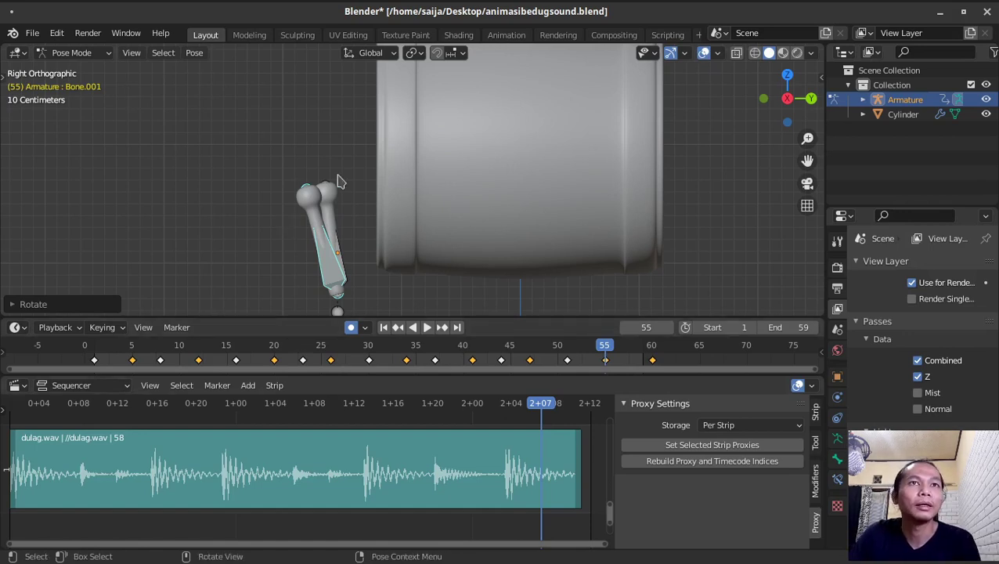
At frame 1, tilt Bone.002 27.26 toward the drum and key its Location & Rotation
left_click(331, 197)
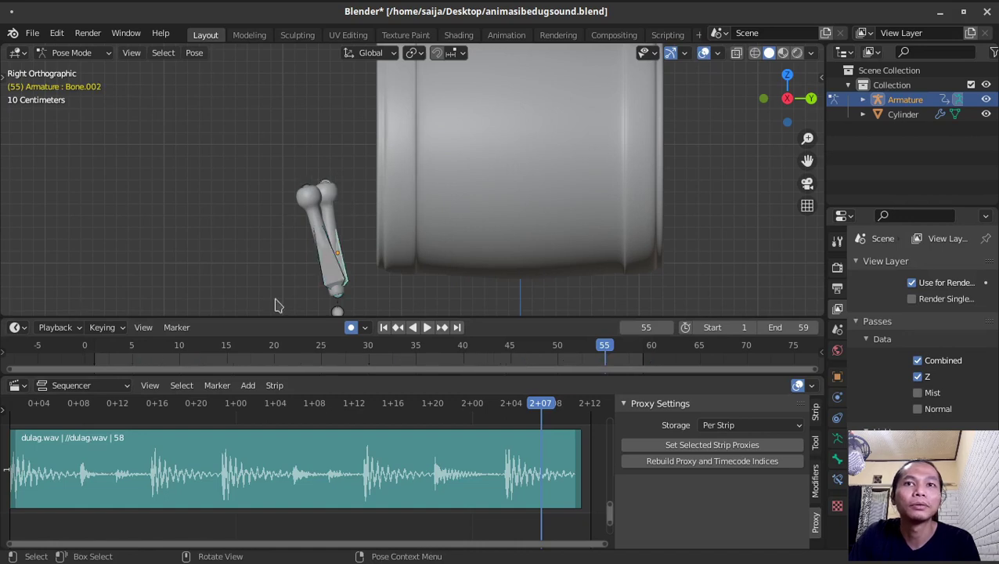
left_click(94, 345)
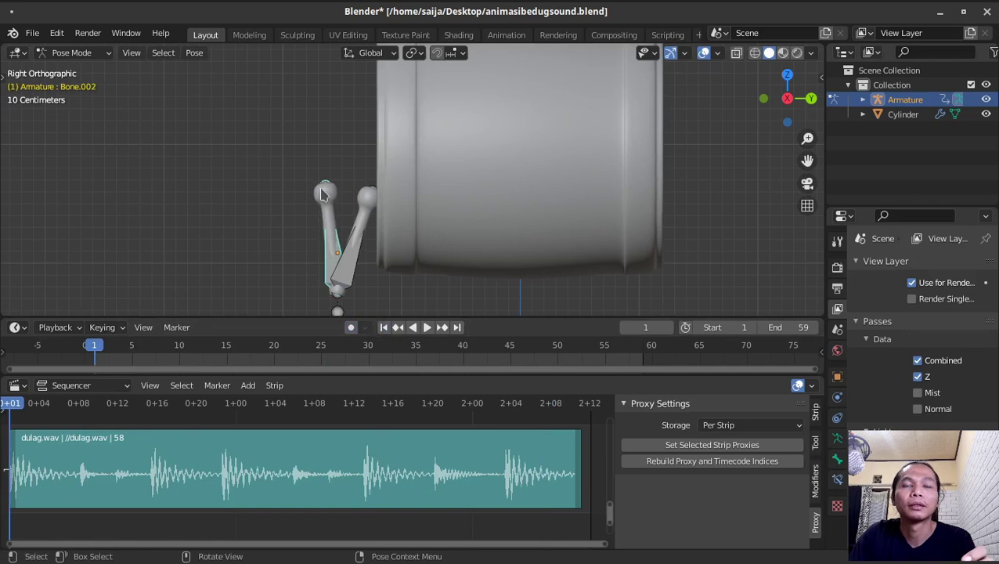
key("r")
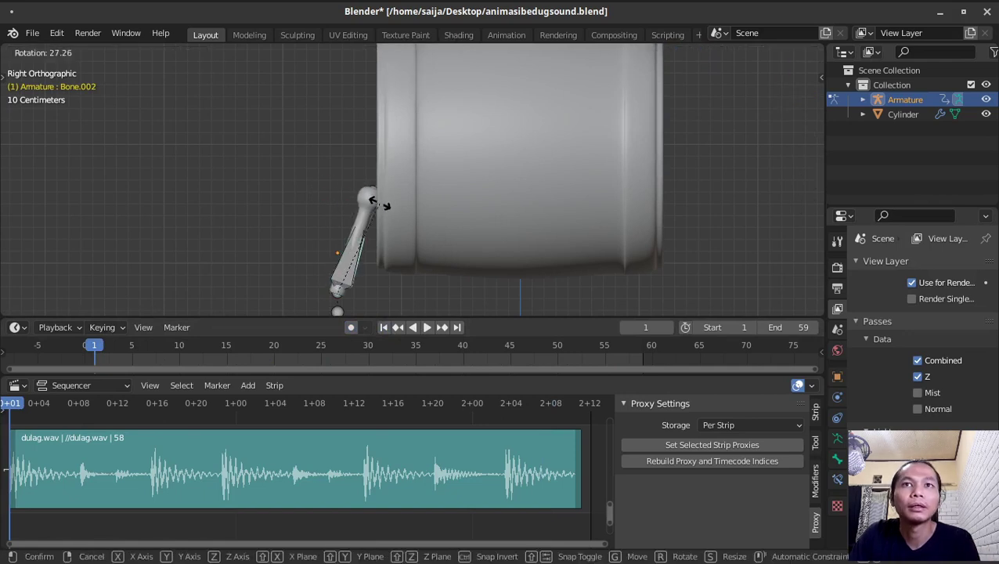
left_click(379, 202)
key("i")
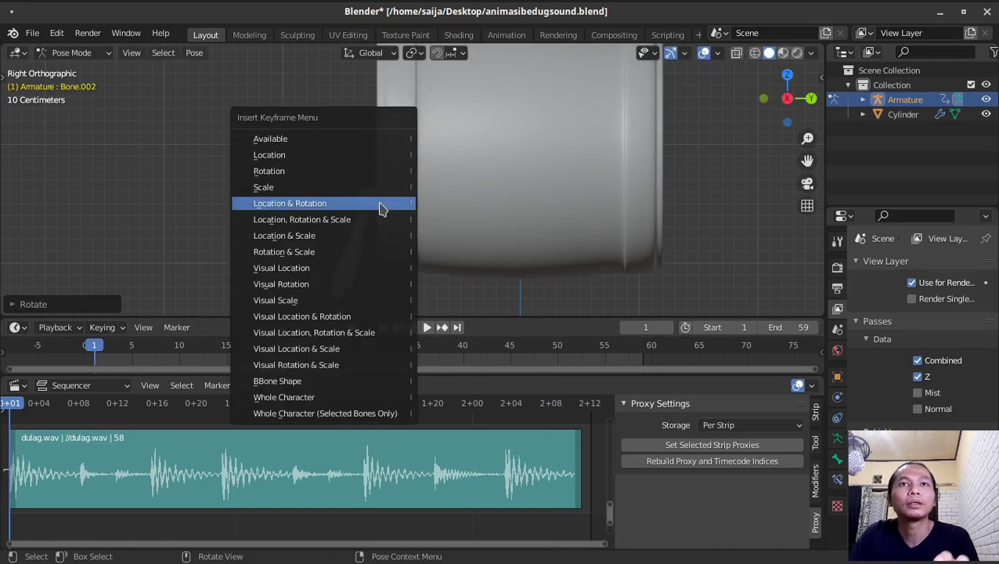
left_click(379, 205)
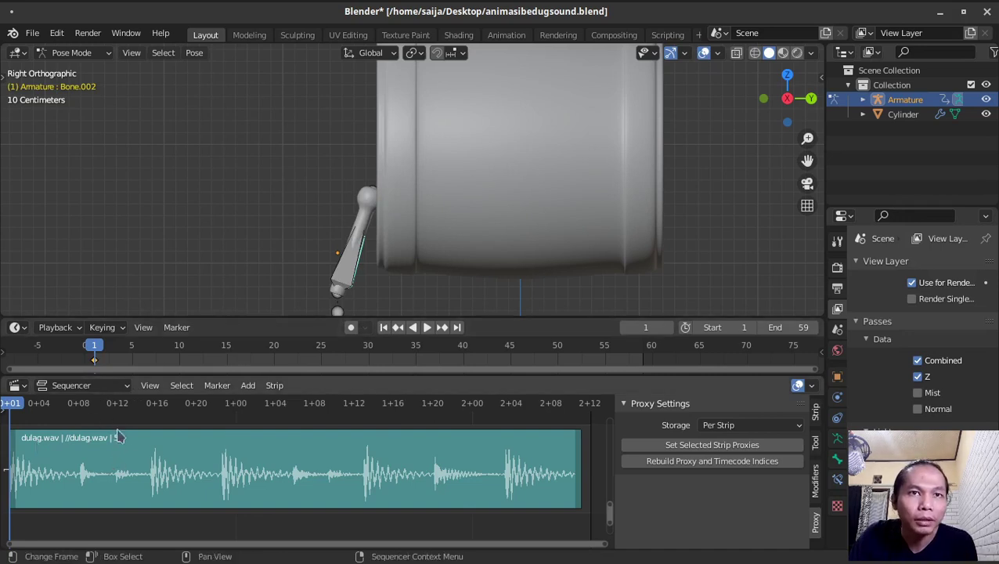
Key the drumstick bone's pose at frames 12, 23 and 33
left_click(120, 406)
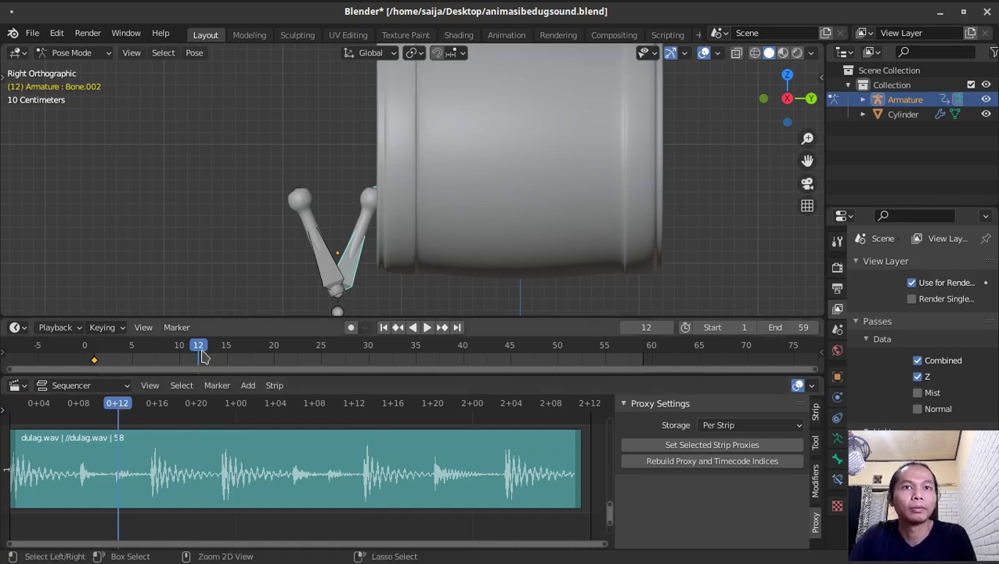
key("i")
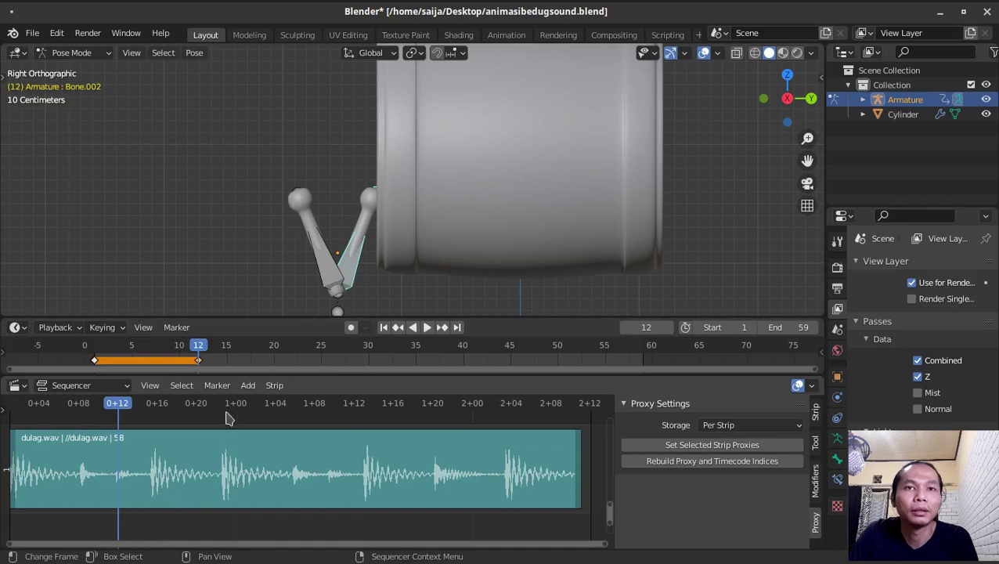
left_click(227, 419)
key("i")
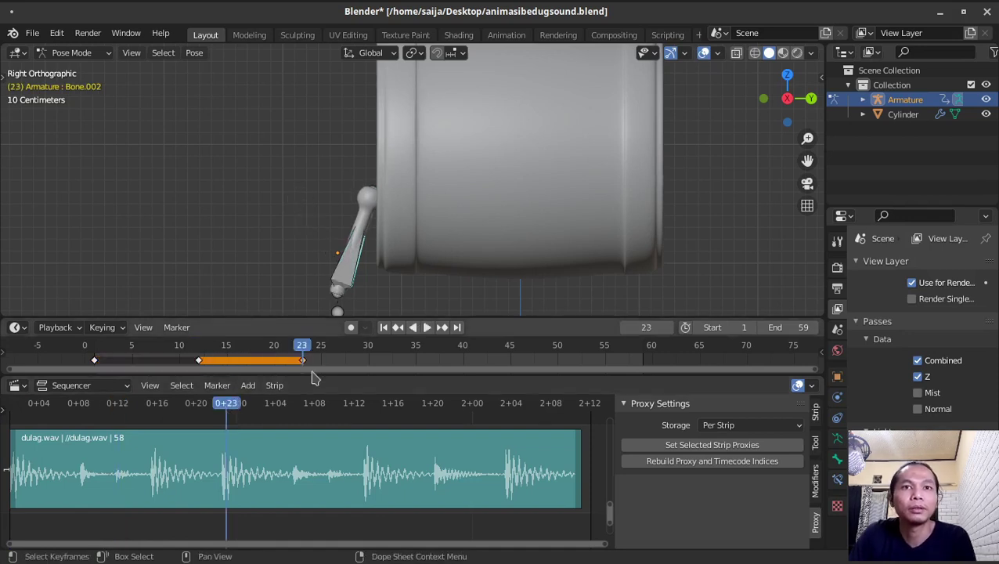
left_click(328, 413)
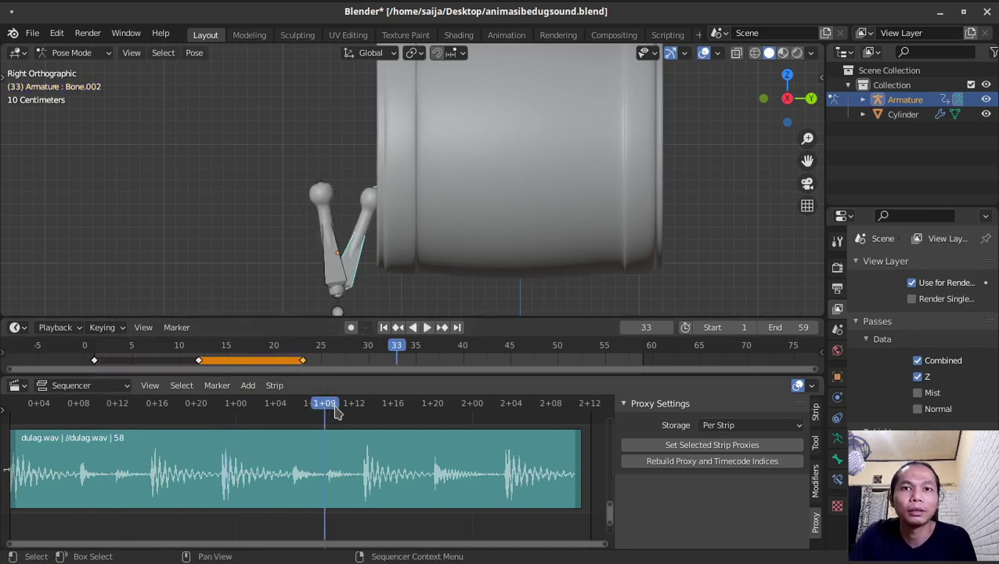
key("space")
key("Escape")
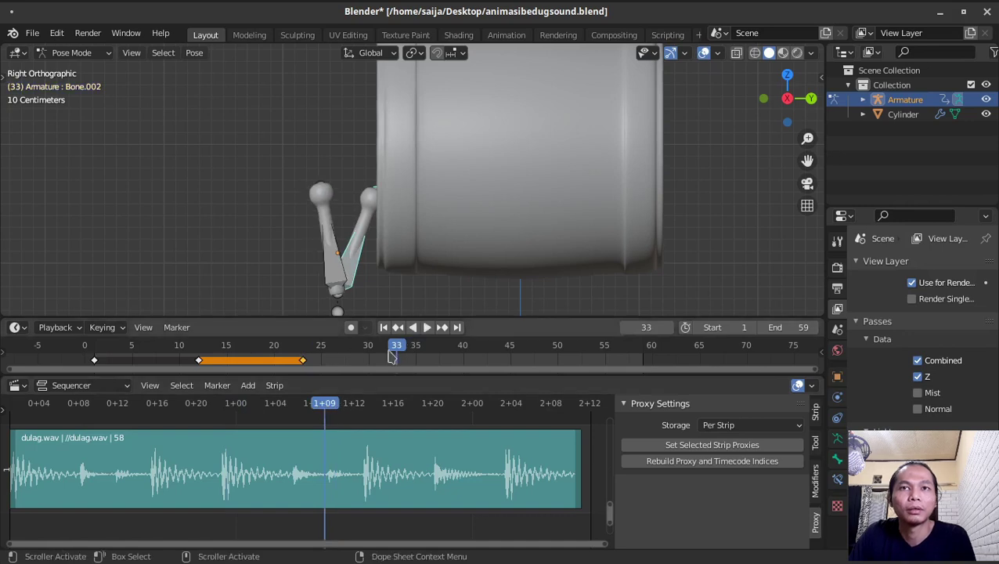
key("i")
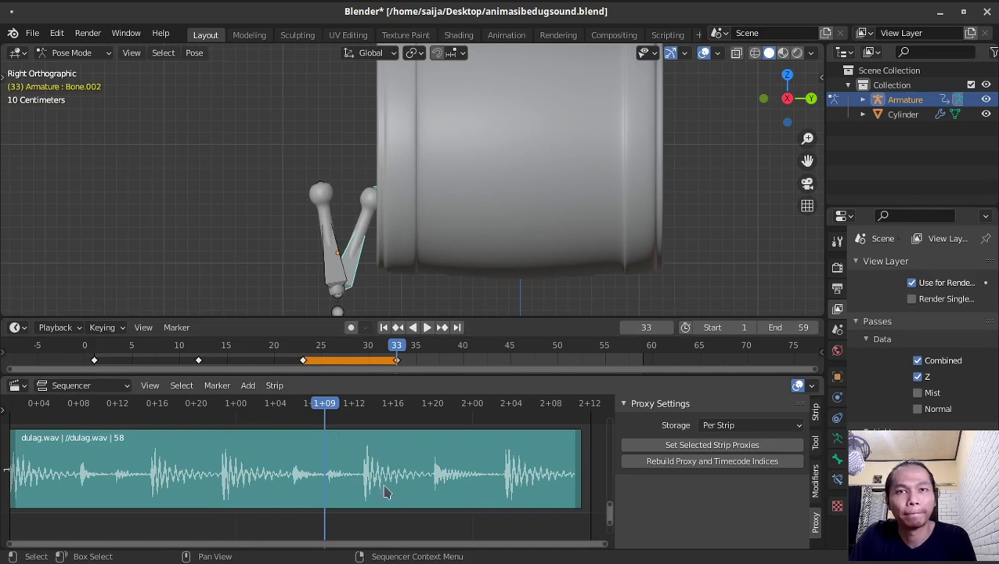
Key the stick pose at frame 44 and play back the animation to check the strikes
left_click(436, 409)
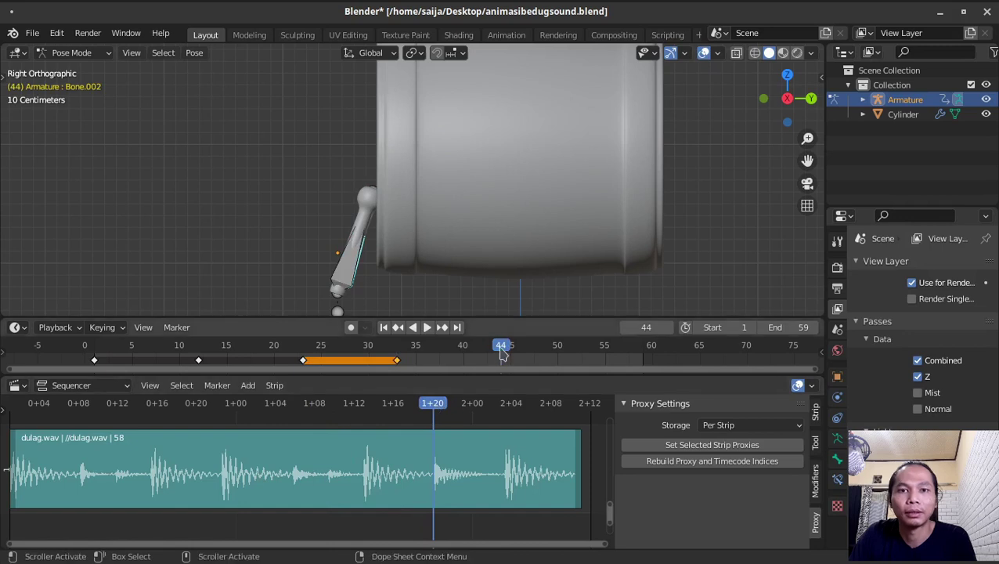
key("i")
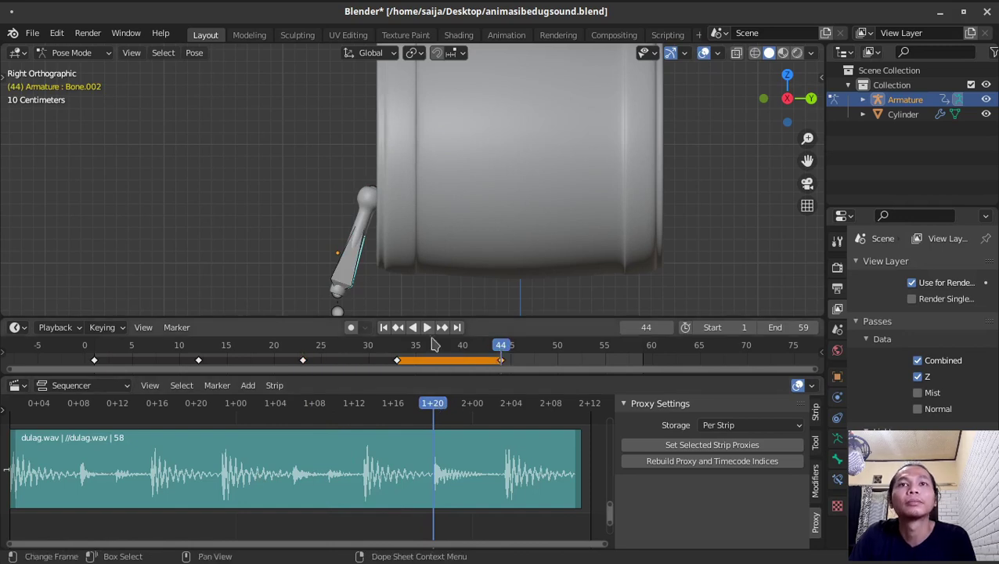
left_click(427, 328)
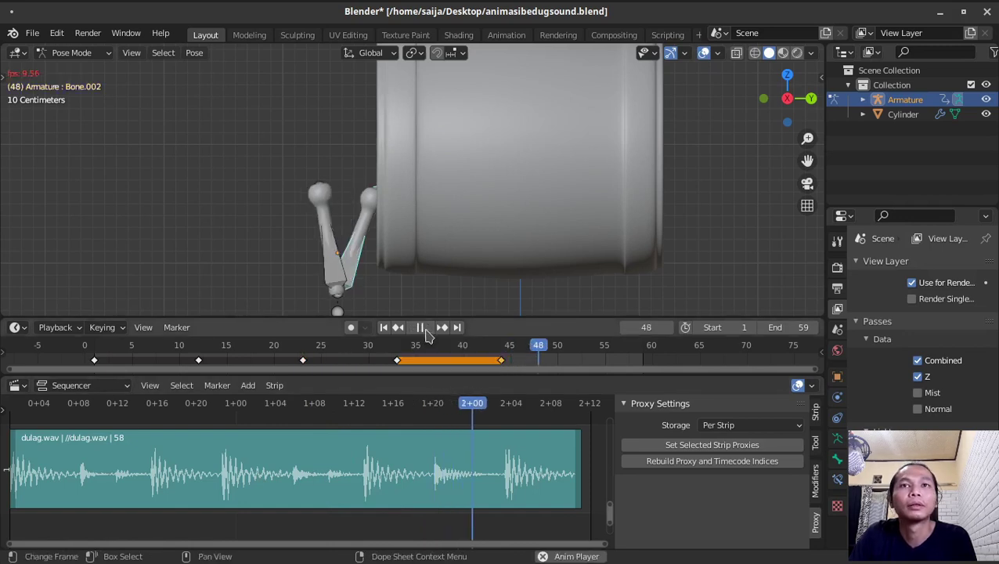
left_click(426, 333)
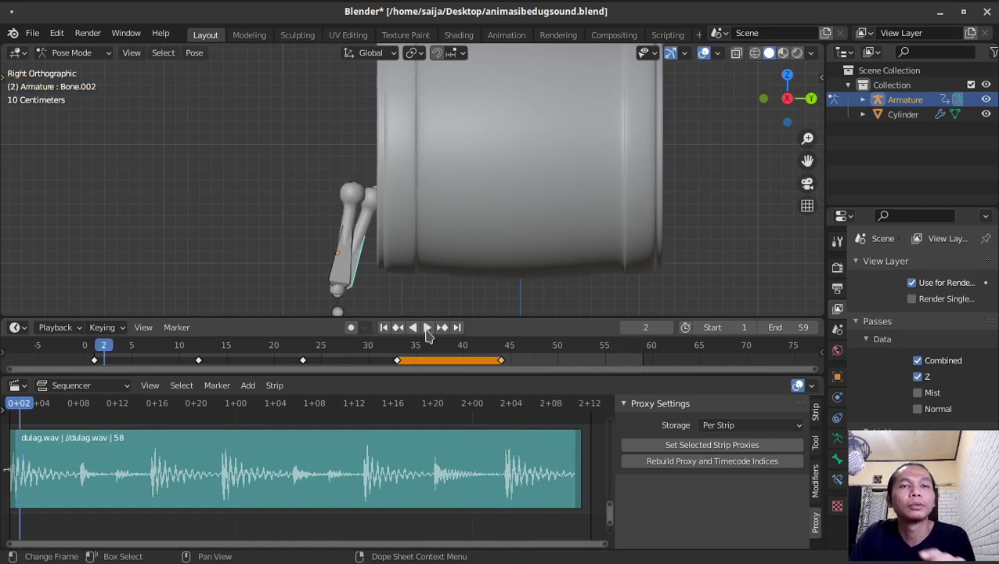
left_click(149, 351)
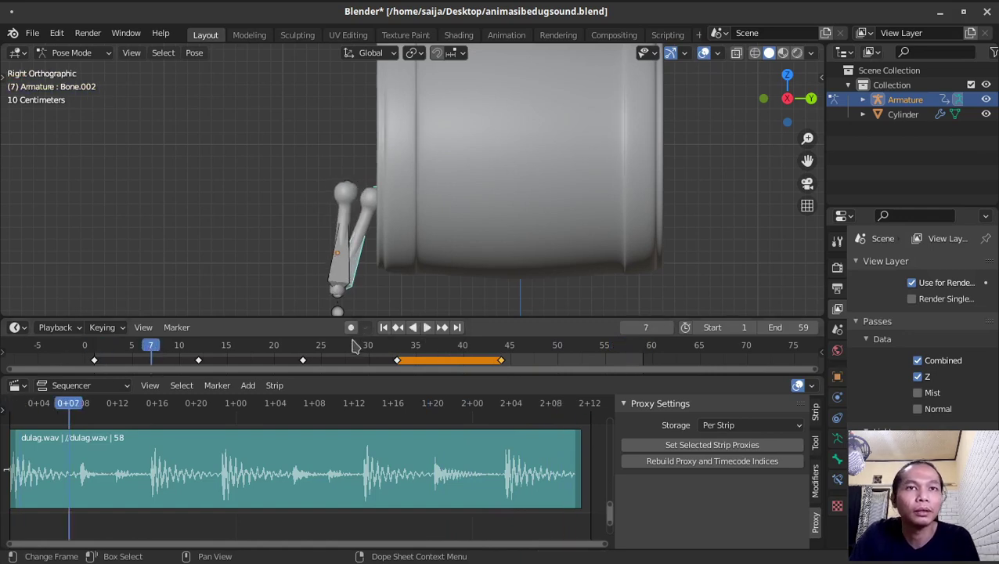
With Auto Keying on, rotate the stick into alternating poses at frames 7, 18, 27, 37 and 50
left_click(350, 327)
key("r")
left_click(297, 204)
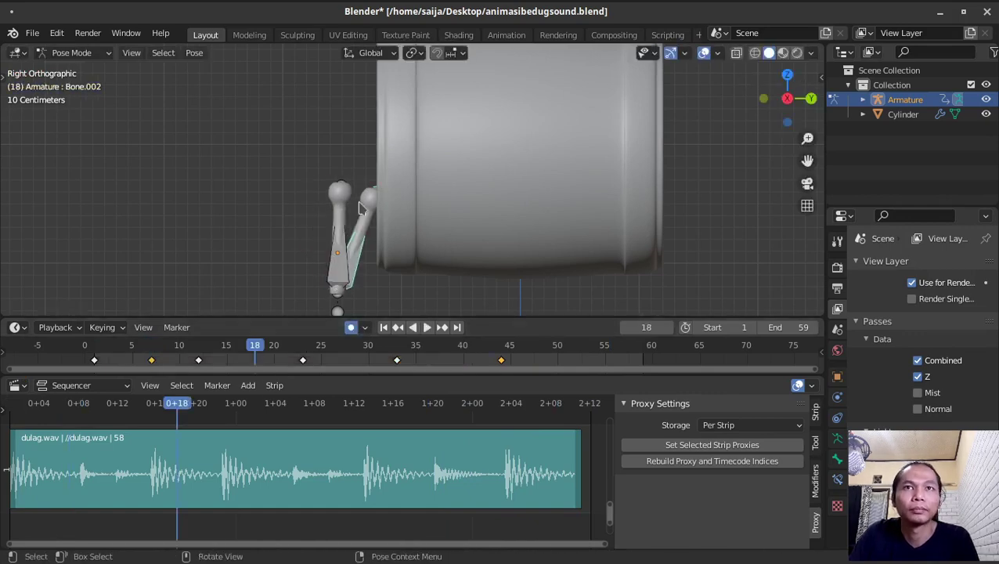
key("r")
left_click(298, 204)
key("r")
left_click(297, 203)
left_click(444, 351)
key("r")
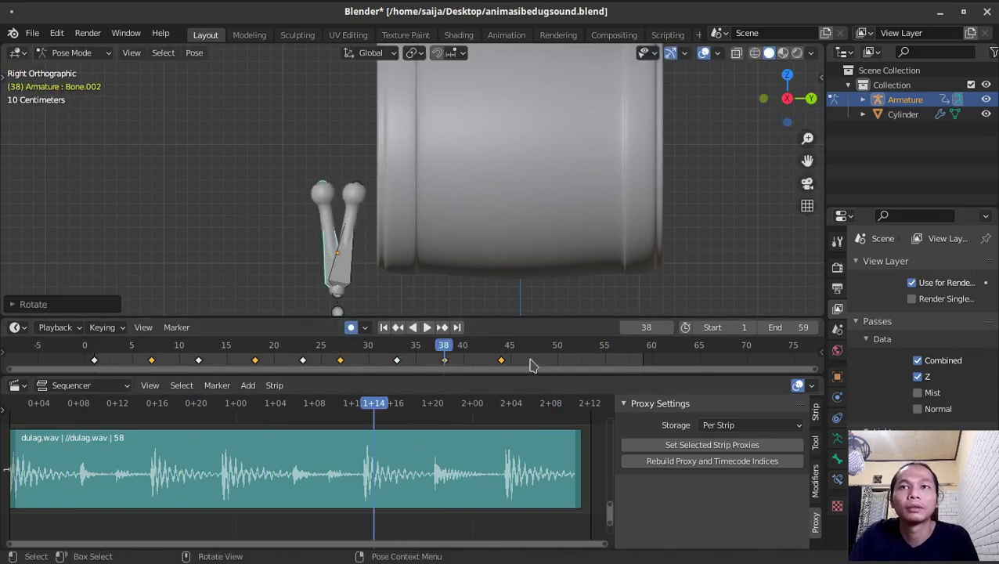
left_click(556, 352)
key("r")
left_click(339, 232)
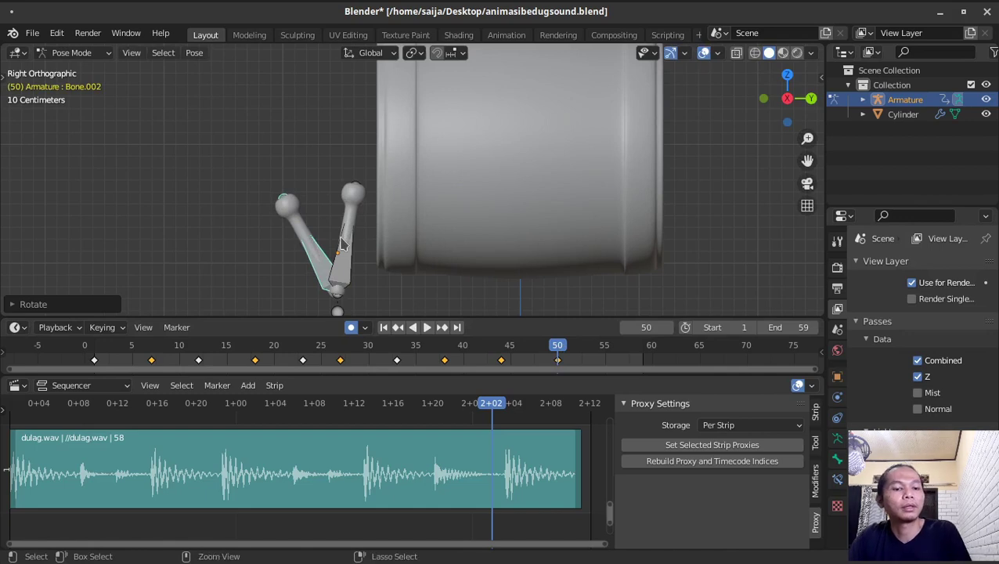
Save the file, switch Auto Keying off, and play and scrub through the animation
key("ctrl+s")
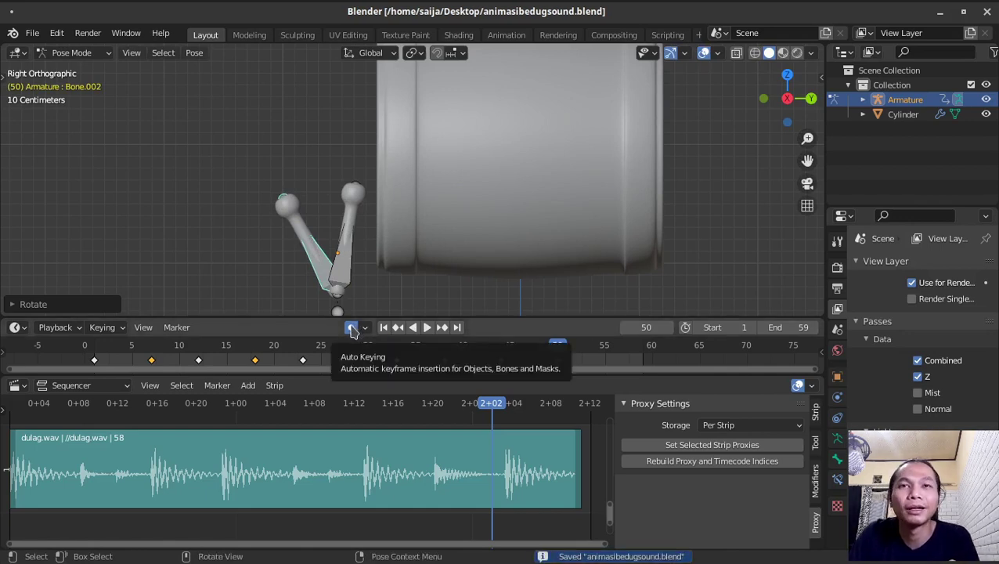
left_click(352, 328)
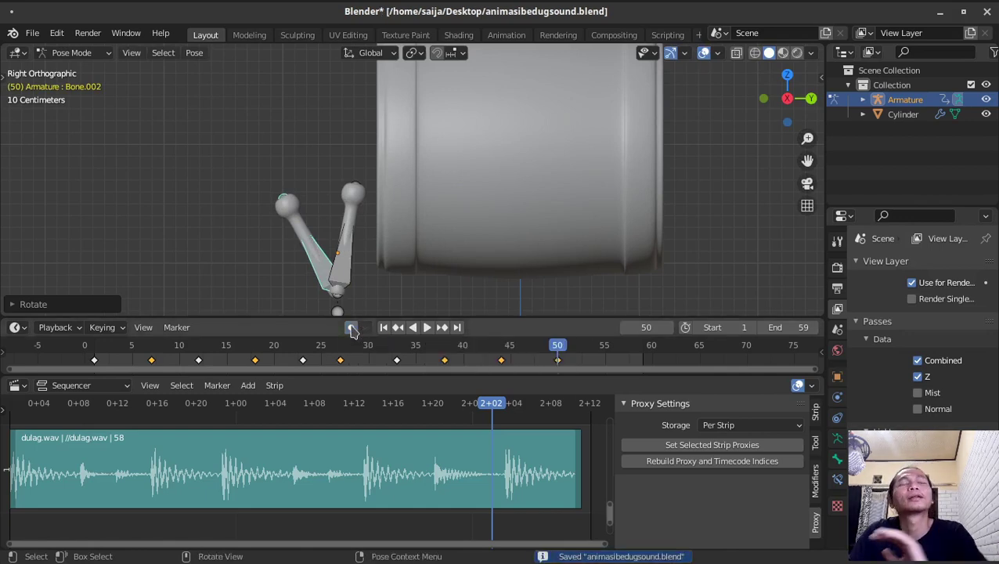
left_click(427, 327)
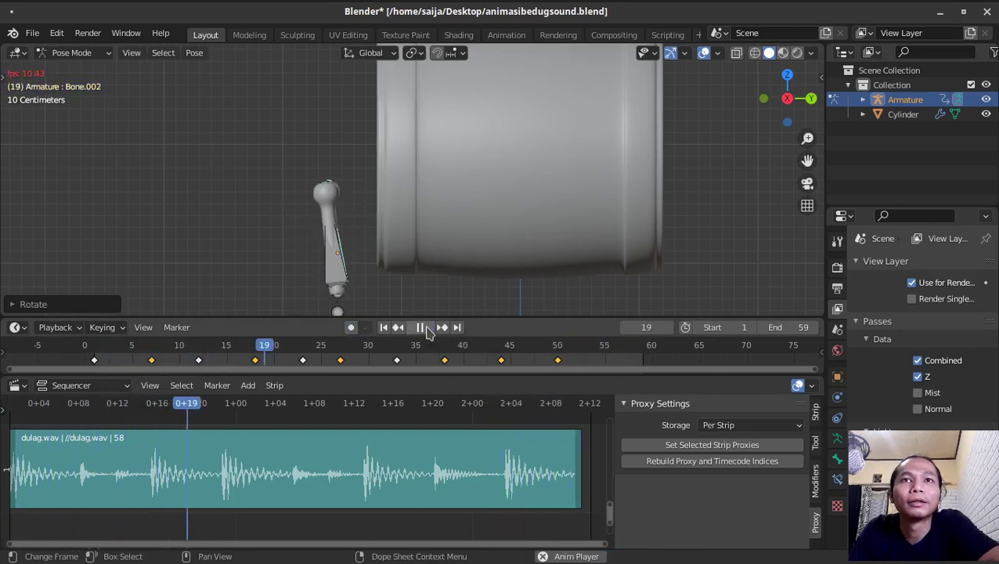
left_click(179, 346)
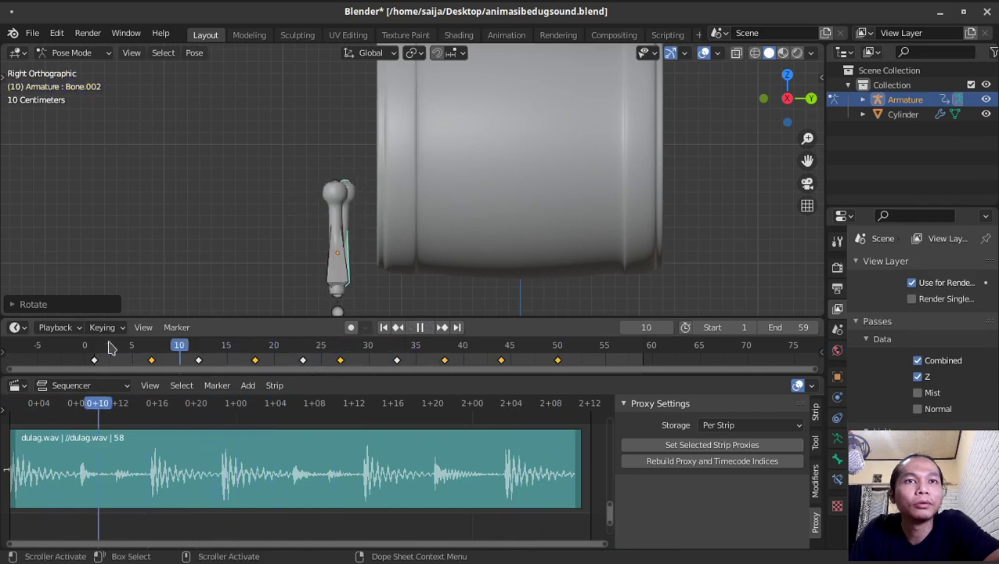
left_click_drag(110, 347, 593, 353)
key("space")
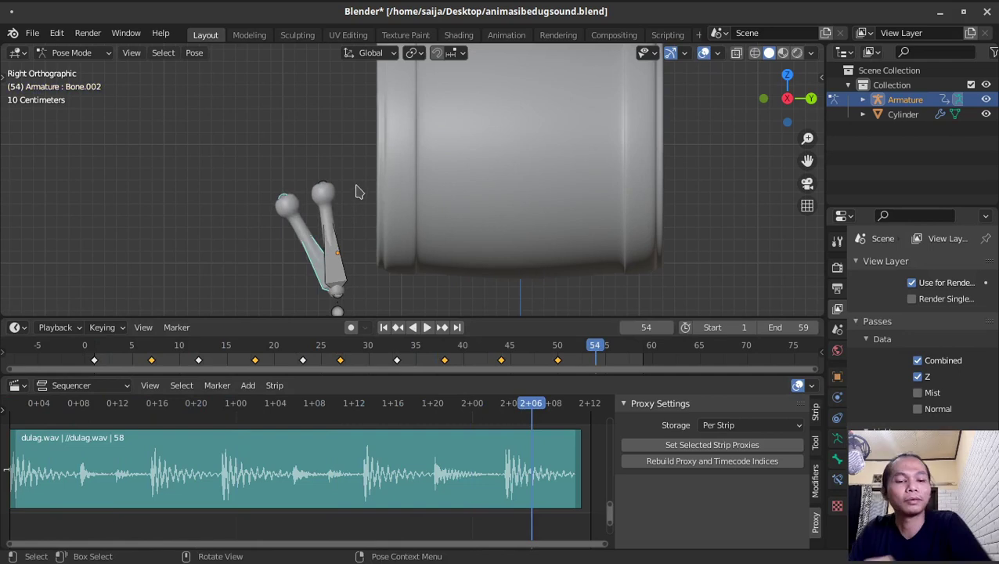
Save, view the drum in Material Preview from a perspective angle, and show the Eevee render settings
key("ctrl+s")
key("z")
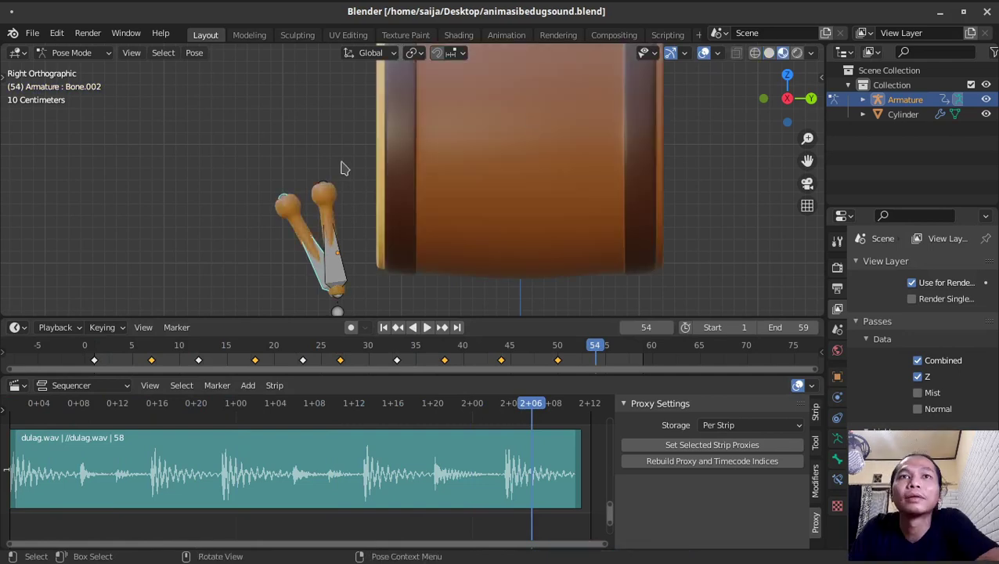
mouse_move(352, 209)
middle_mouse_down()
mouse_move(508, 196)
mouse_move(372, 217)
middle_mouse_up()
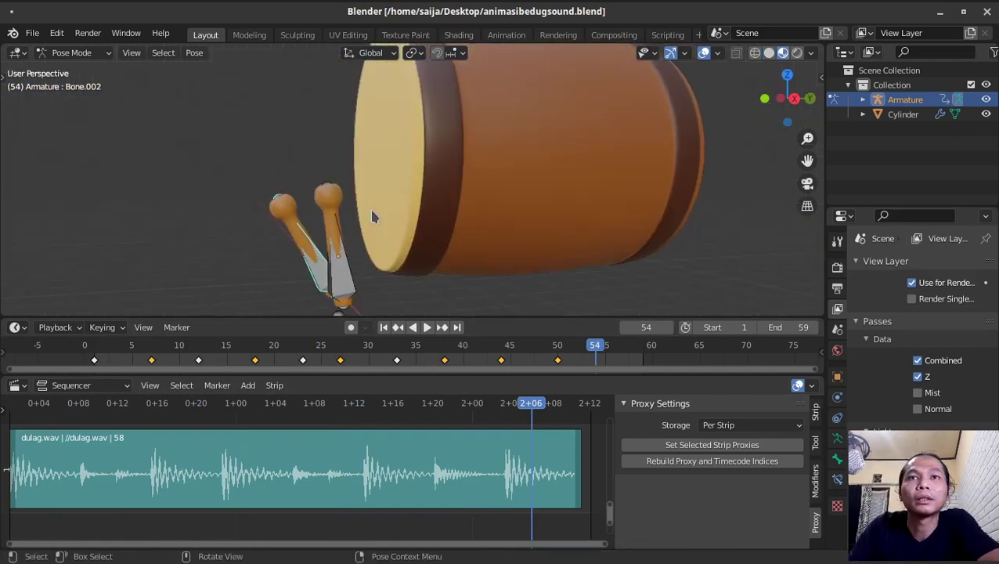
scroll(373, 216, "down", 2)
scroll(372, 217, "down", 2)
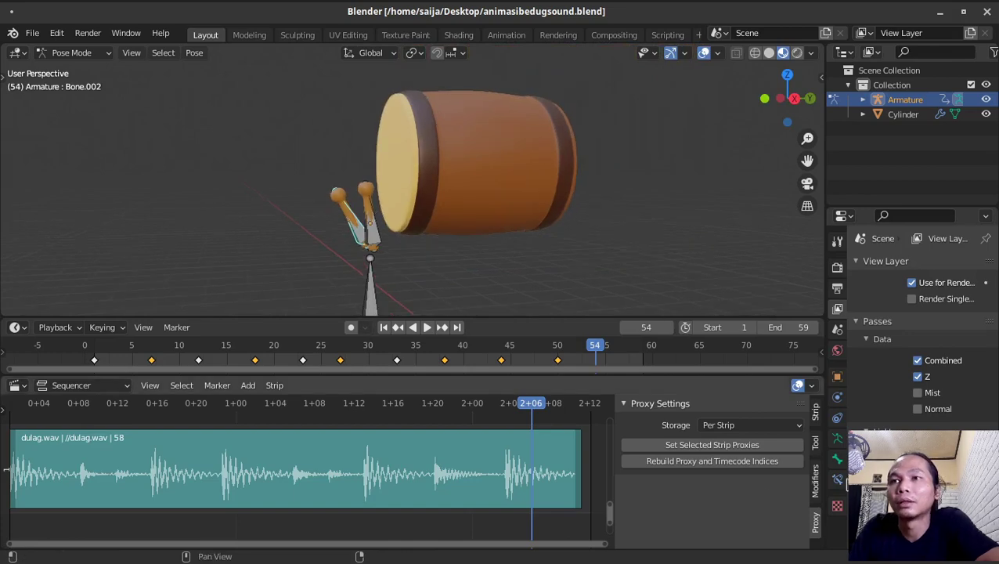
left_click(836, 269)
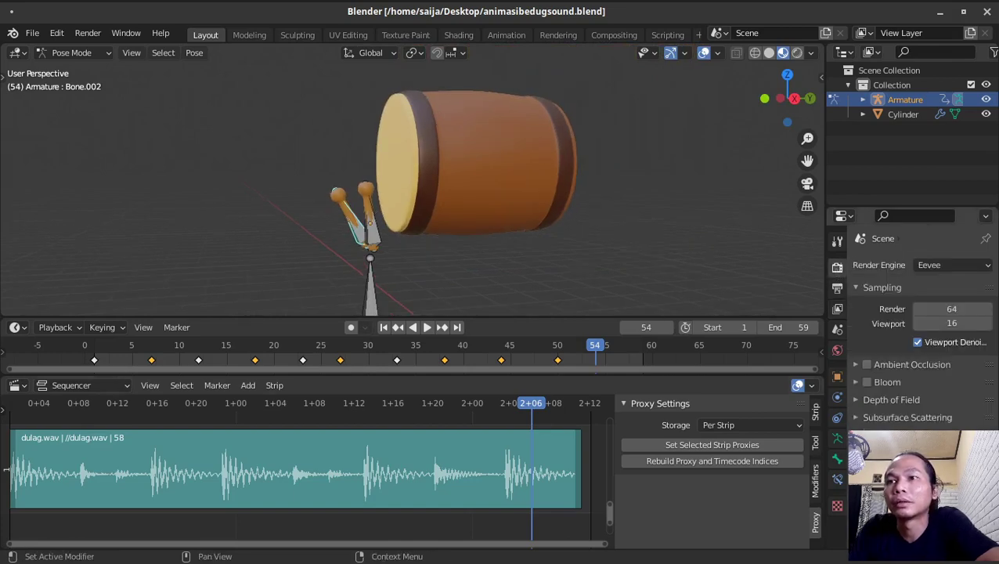
scroll(916, 329, "down", 3)
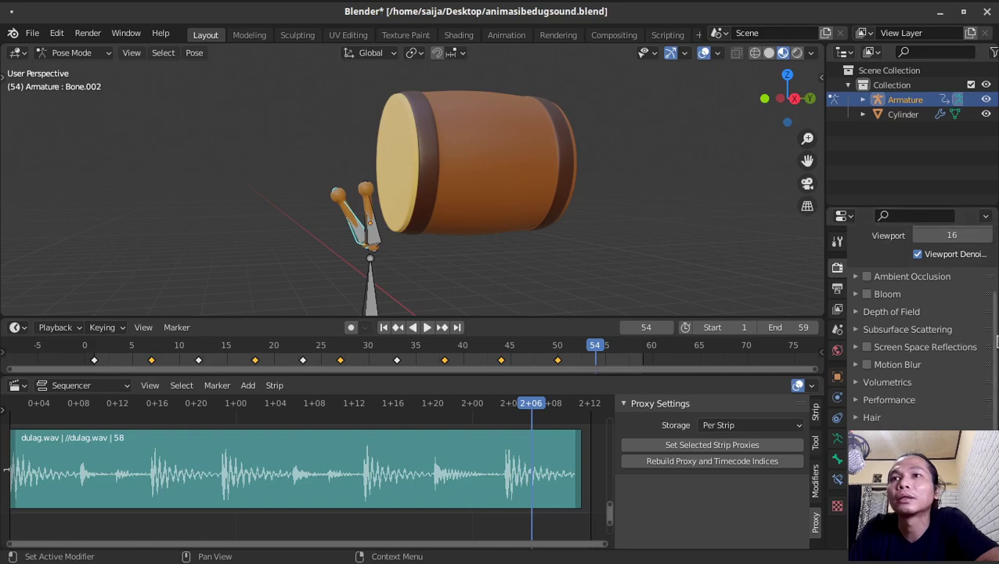
Append the Point, matari and Camera objects from animasi bedug.blend, leaving out Plane
left_click(31, 36)
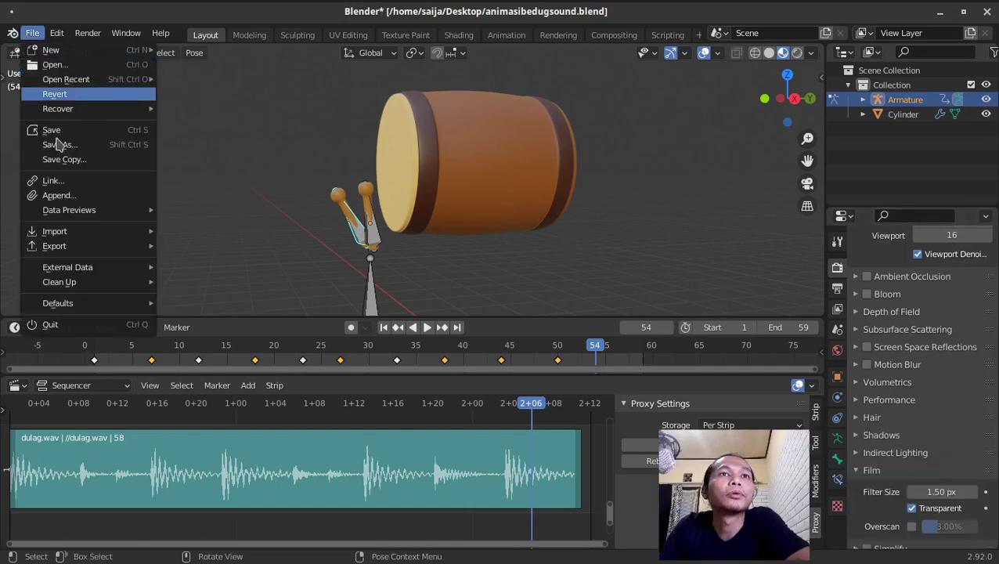
left_click(59, 195)
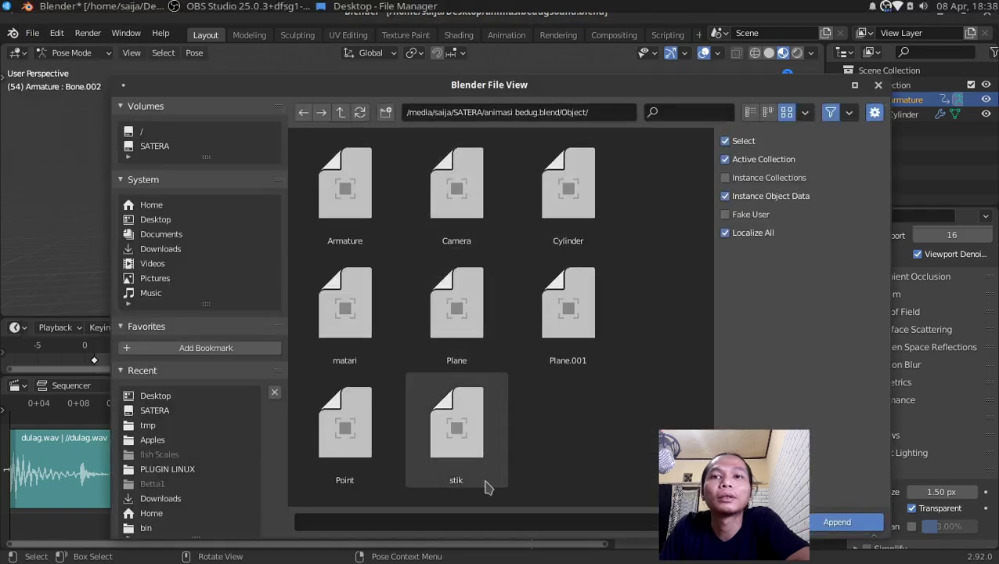
left_click(349, 417)
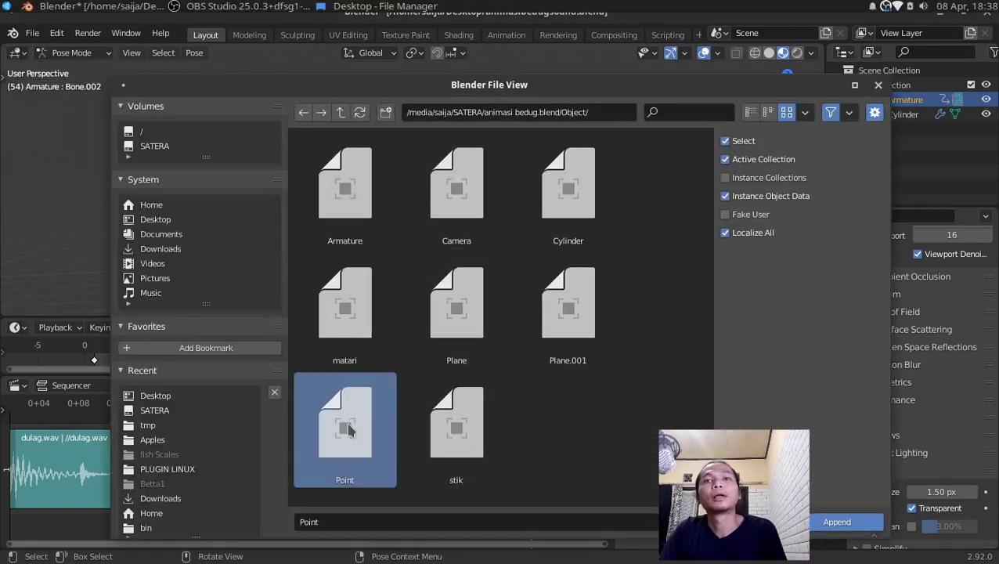
left_click(317, 333, "ctrl")
left_click(473, 303, "ctrl")
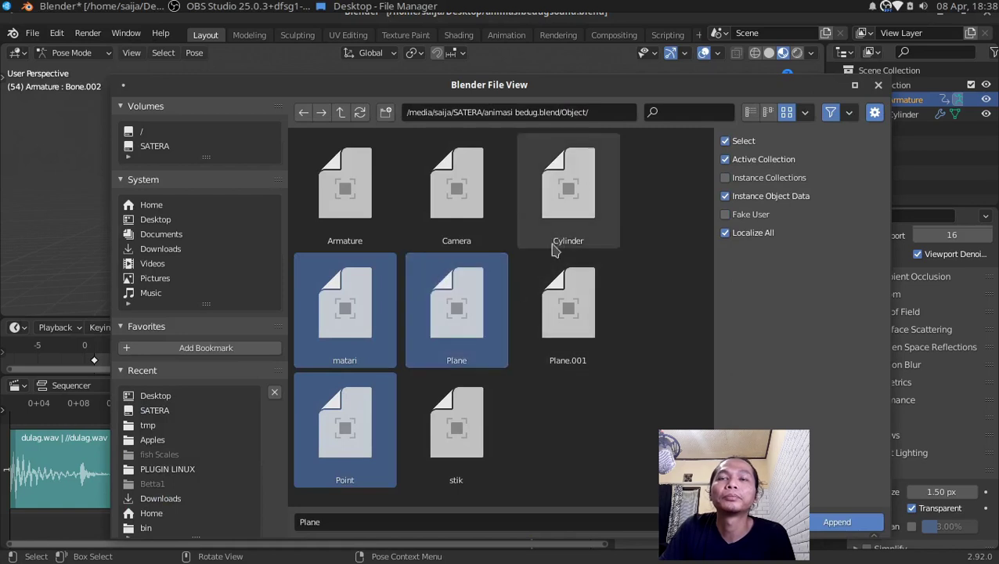
left_click(453, 312, "ctrl")
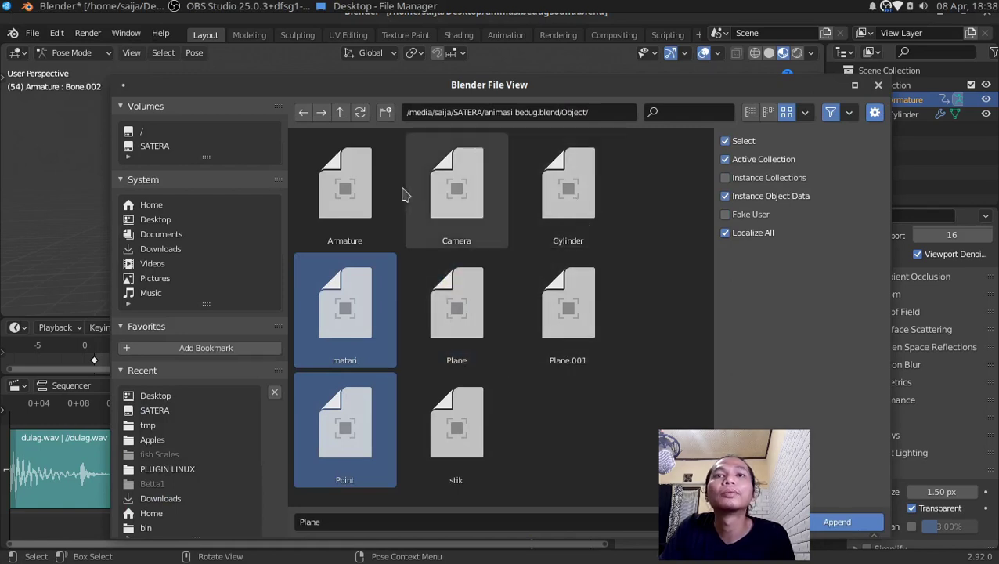
left_click(459, 194, "ctrl")
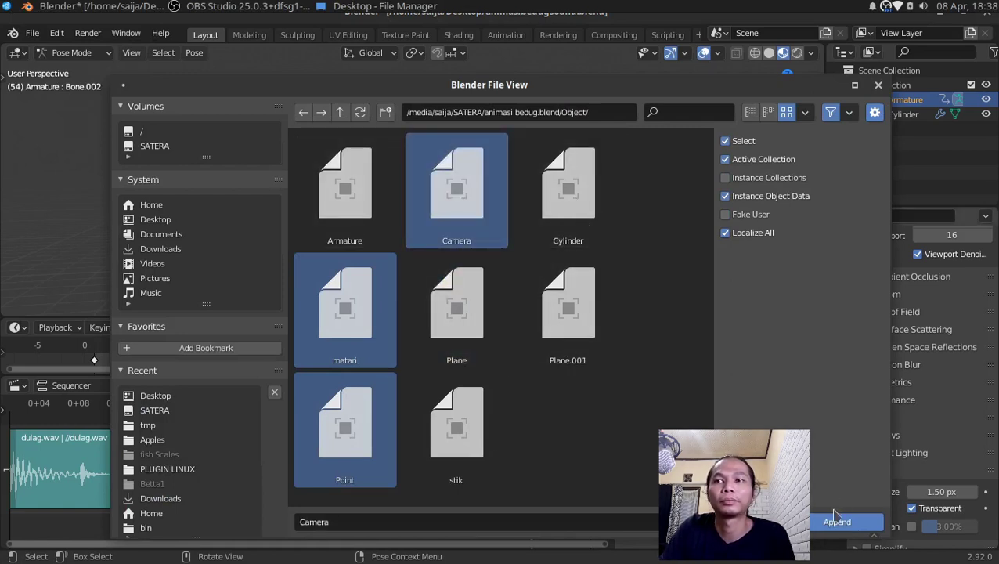
left_click(849, 525)
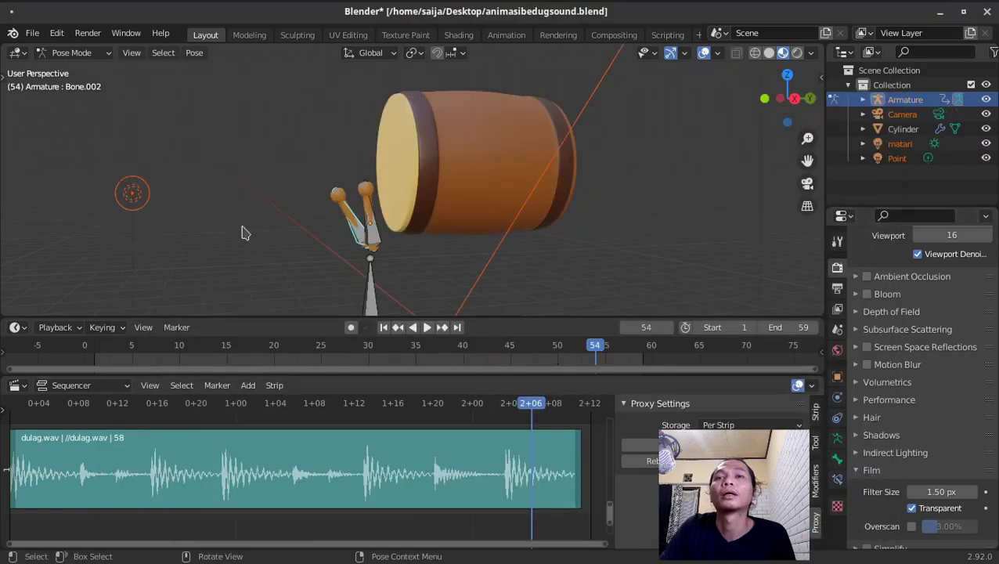
Switch to camera view, save the file, and check the output range of frames 1–59 at 24 fps
scroll(330, 228, "down", 3)
scroll(328, 229, "down", 2)
scroll(329, 230, "down", 2)
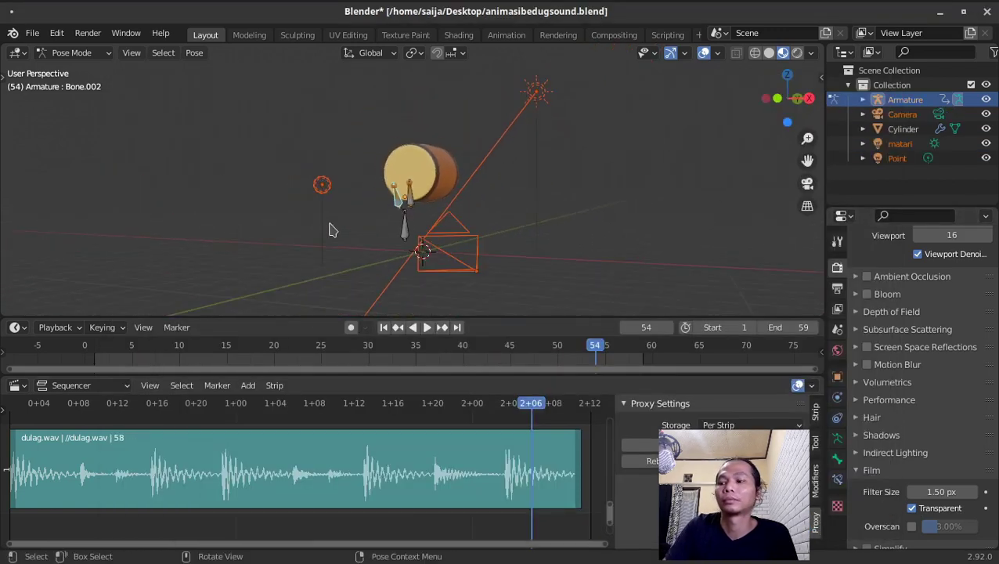
key("KP_0")
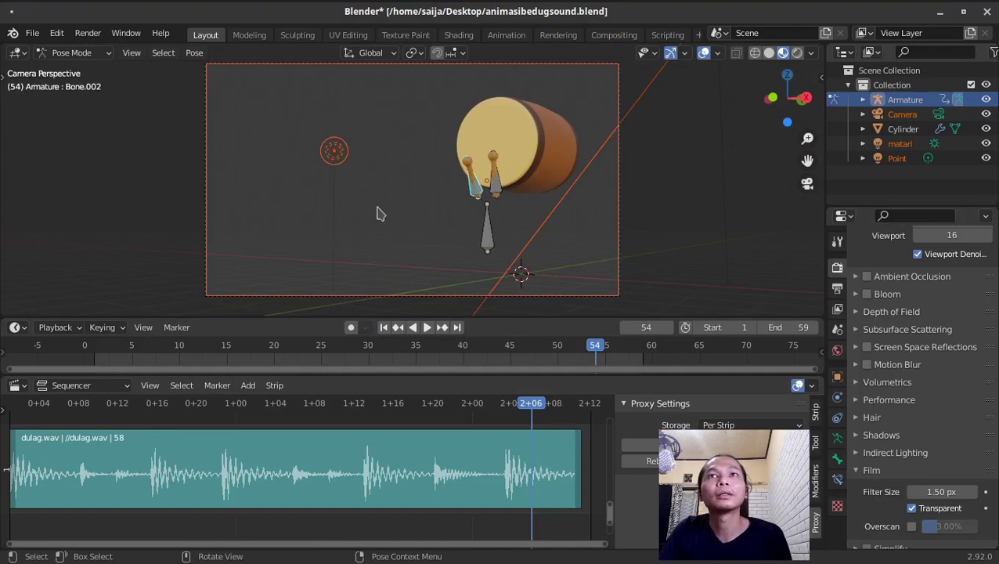
key("ctrl+s")
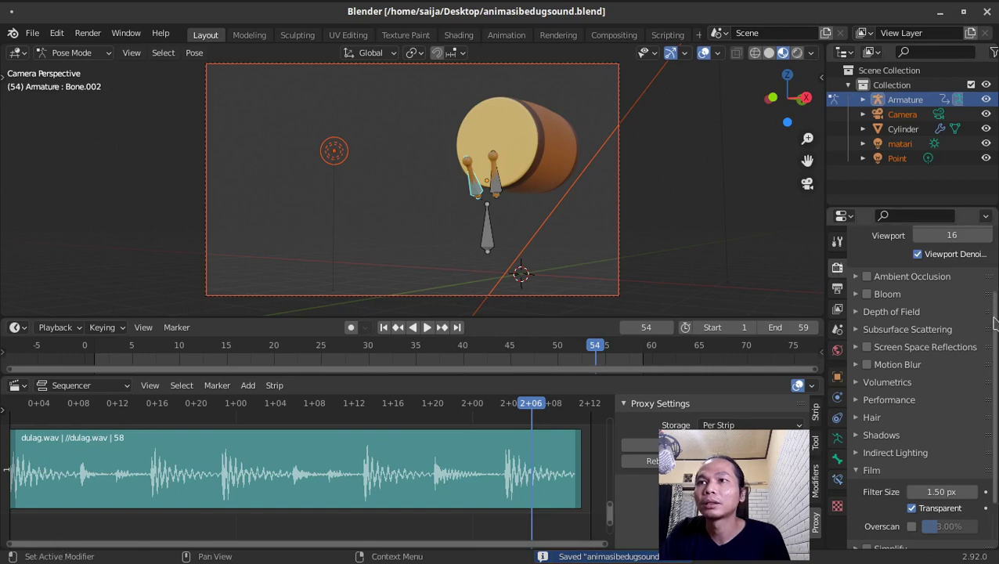
scroll(995, 323, "down", 2)
scroll(994, 323, "up", 2)
left_click(837, 289)
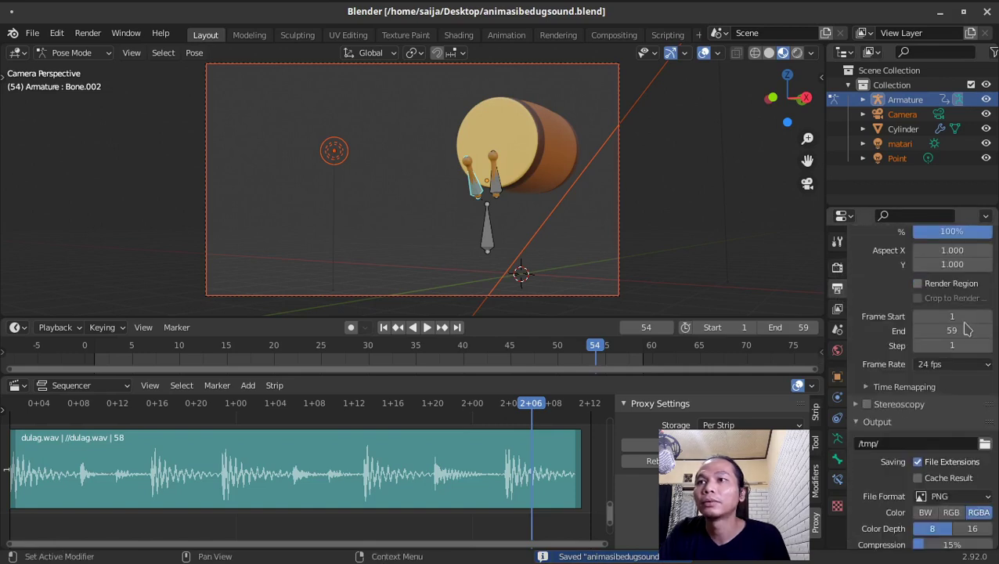
scroll(957, 376, "down", 4)
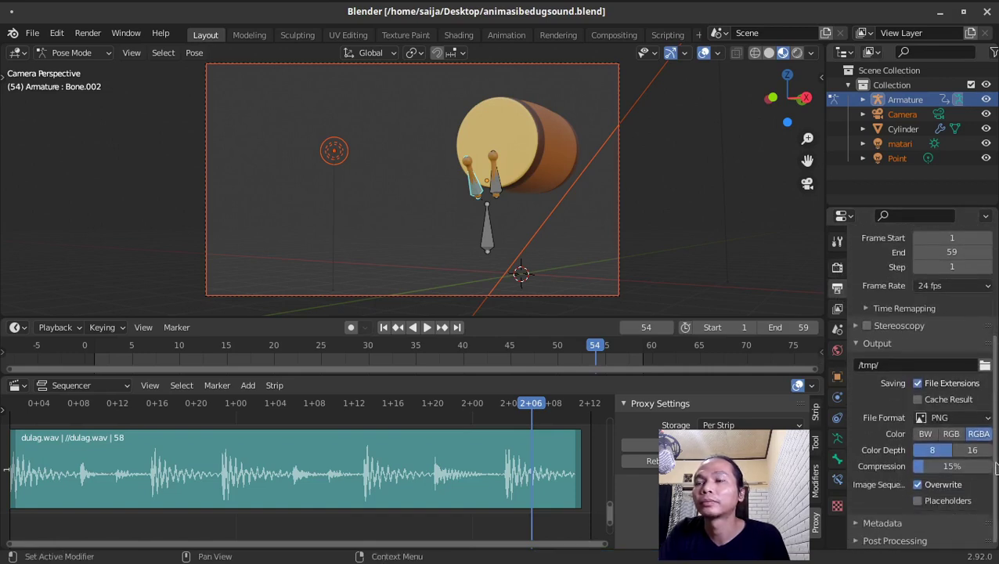
left_click(970, 420)
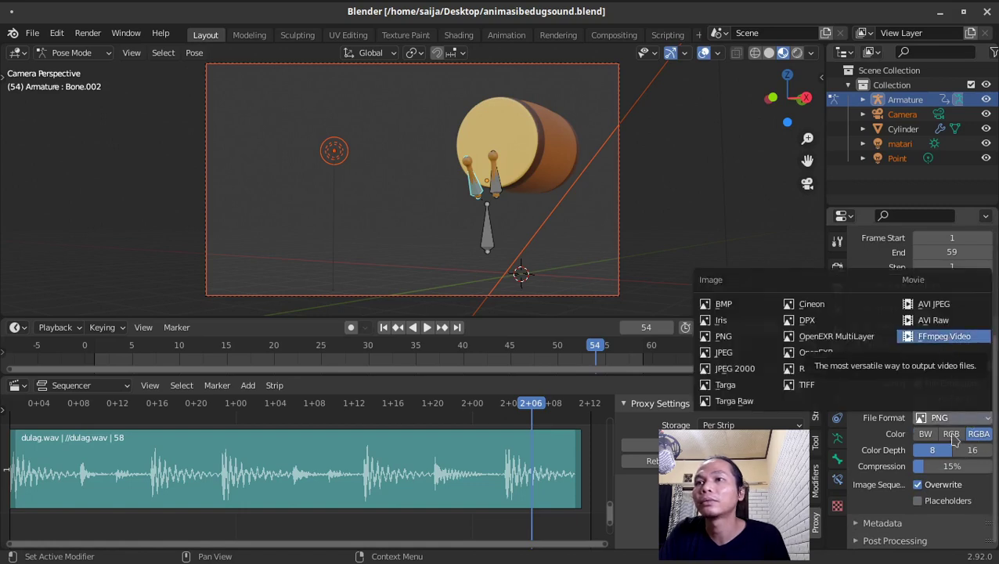
left_click(885, 424)
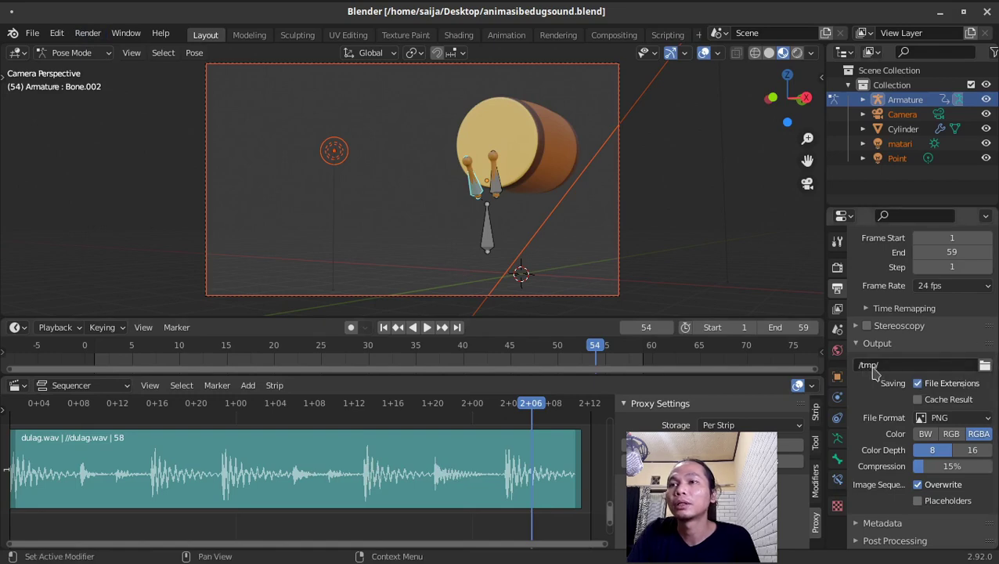
left_click(984, 364)
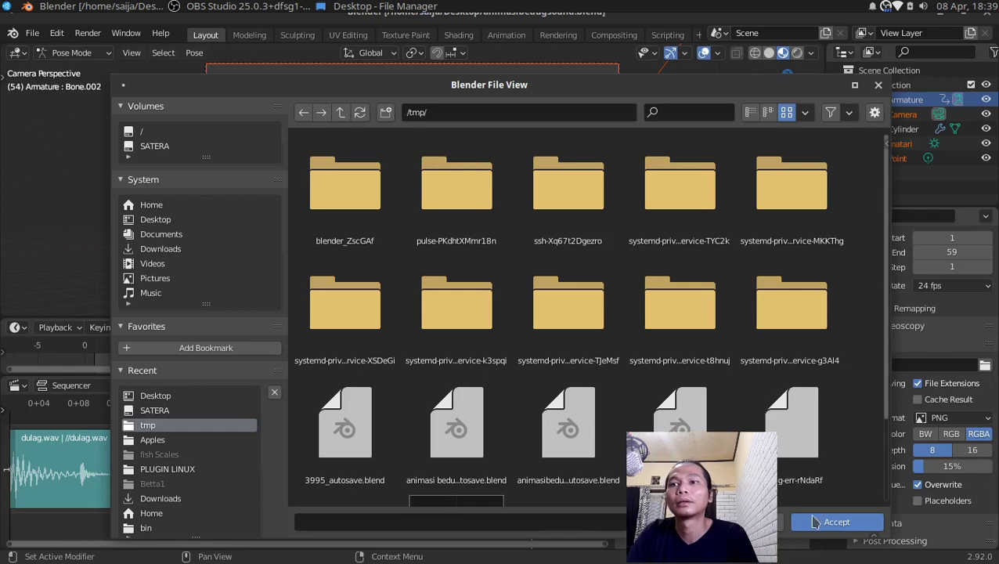
left_click(814, 522)
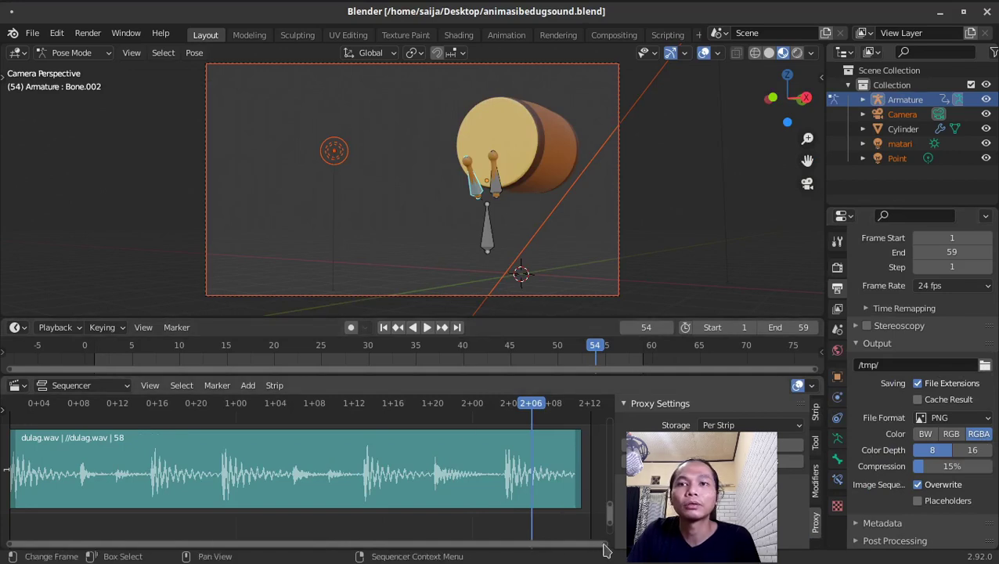
Delete the dulag.wav sound strip and play the animation back from the first frame
left_click_drag(605, 550, 532, 545)
left_click(462, 480)
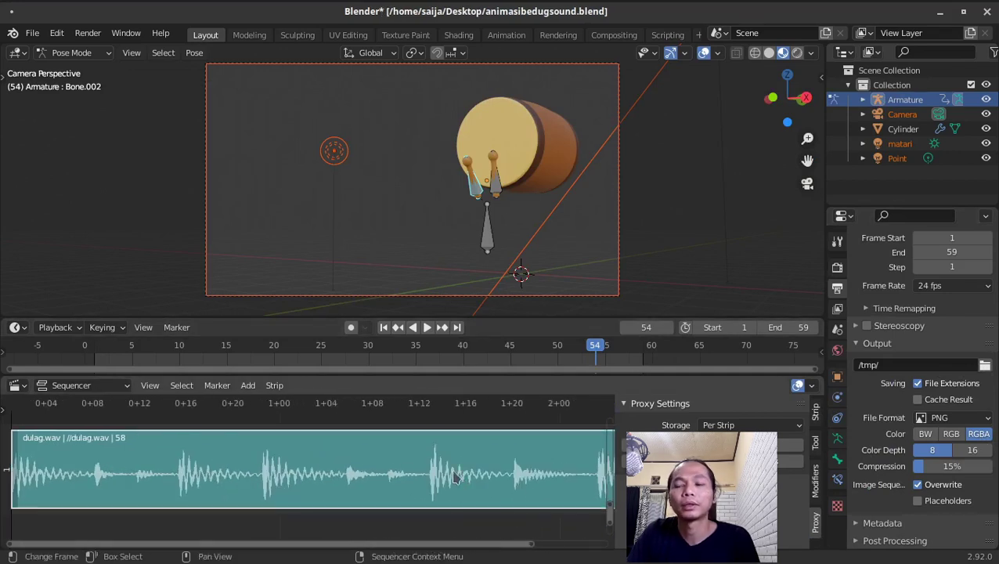
key("Delete")
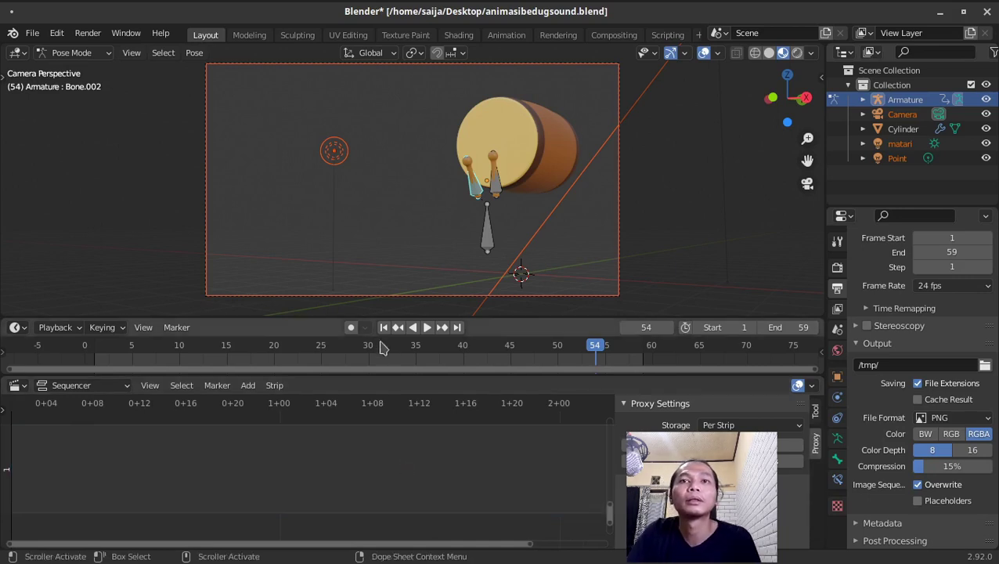
key("shift+Left")
left_click(427, 329)
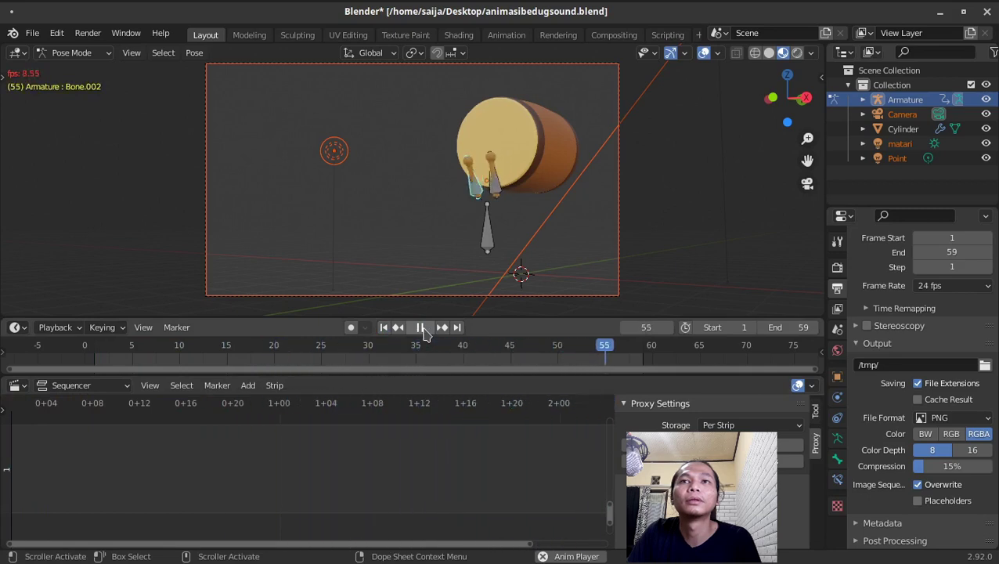
key("space")
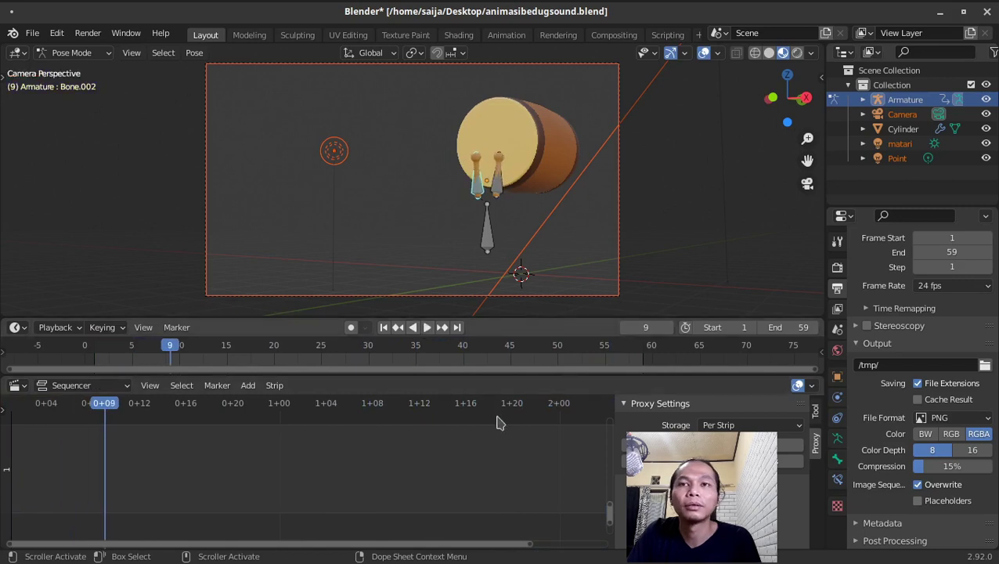
Enlarge the timeline and copy the frame 1 keyframe to frame 60, then preview the ending
left_click_drag(498, 376, 494, 462)
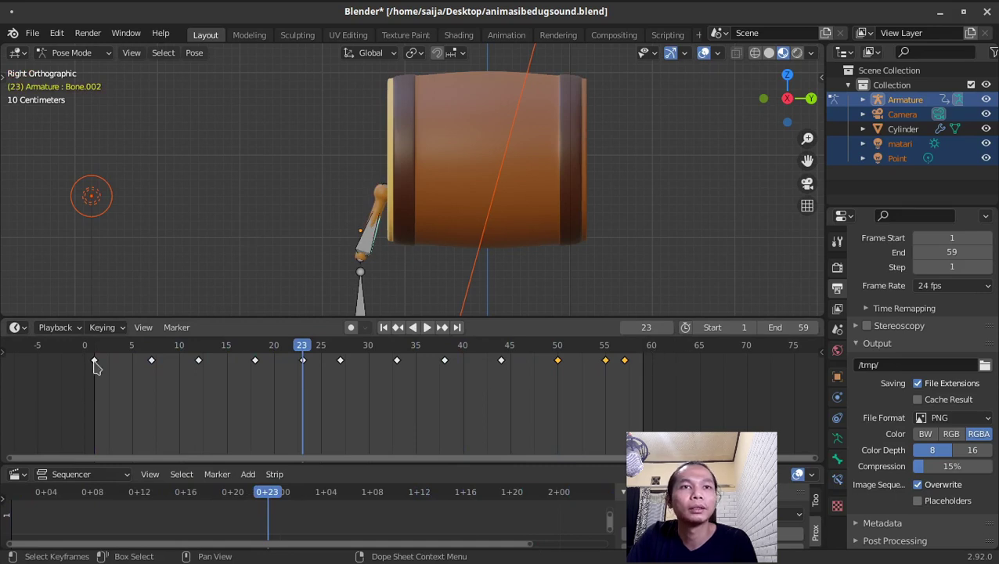
left_click(94, 361)
key("shift+d")
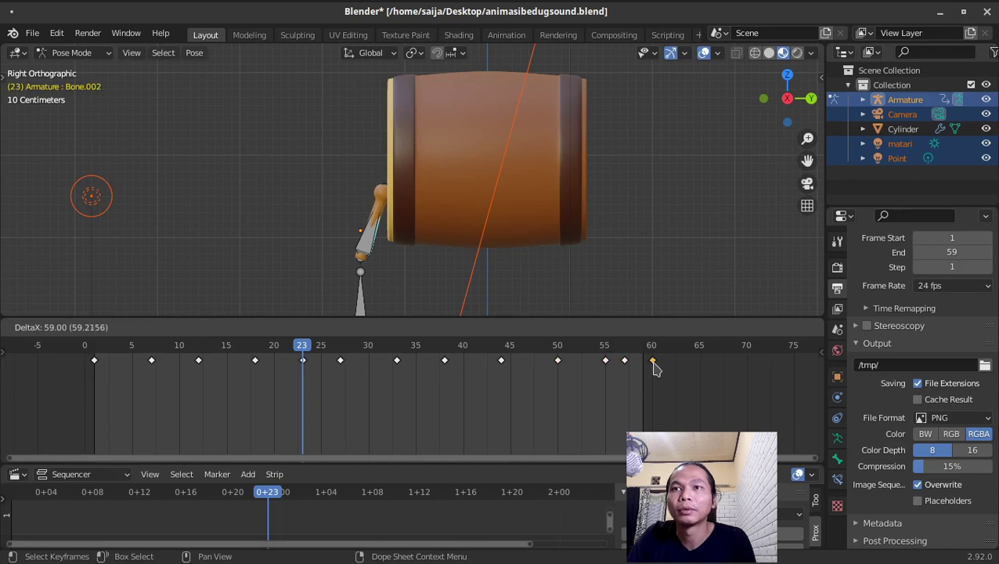
left_click(655, 368)
key("space")
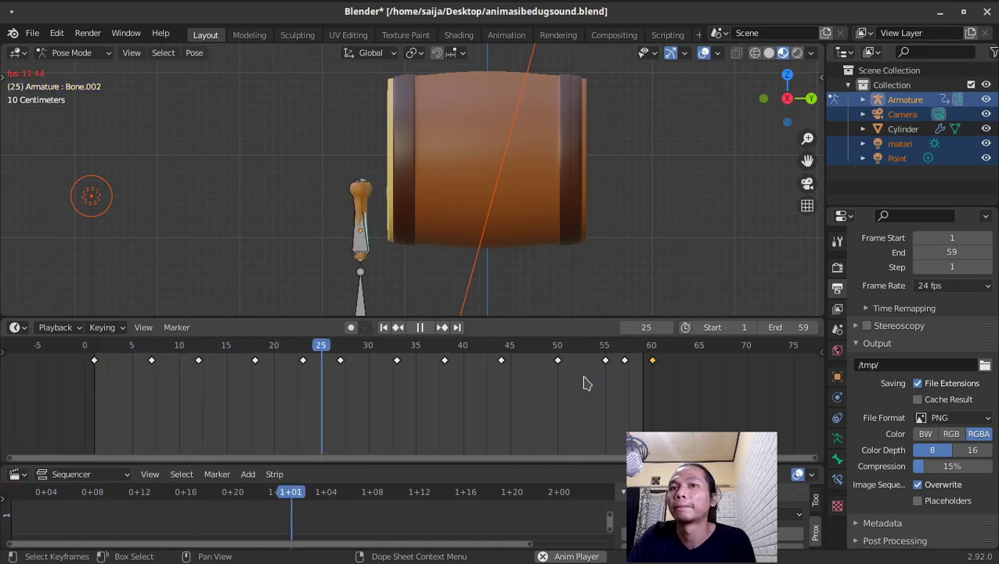
key("space")
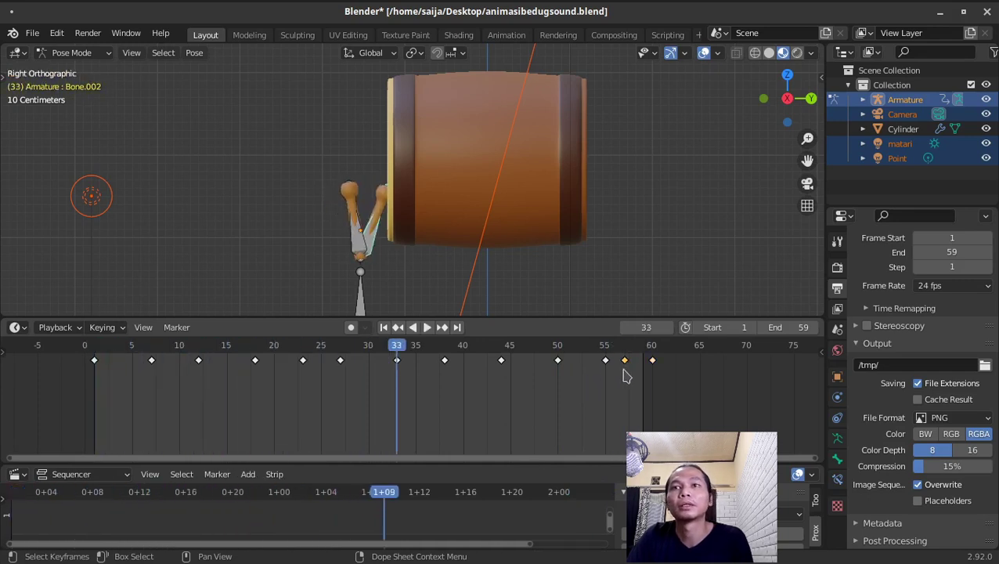
Move the frame 50 keyframe to frame 54, replay the animation, and save the file
left_click_drag(592, 357, 625, 379)
key("space")
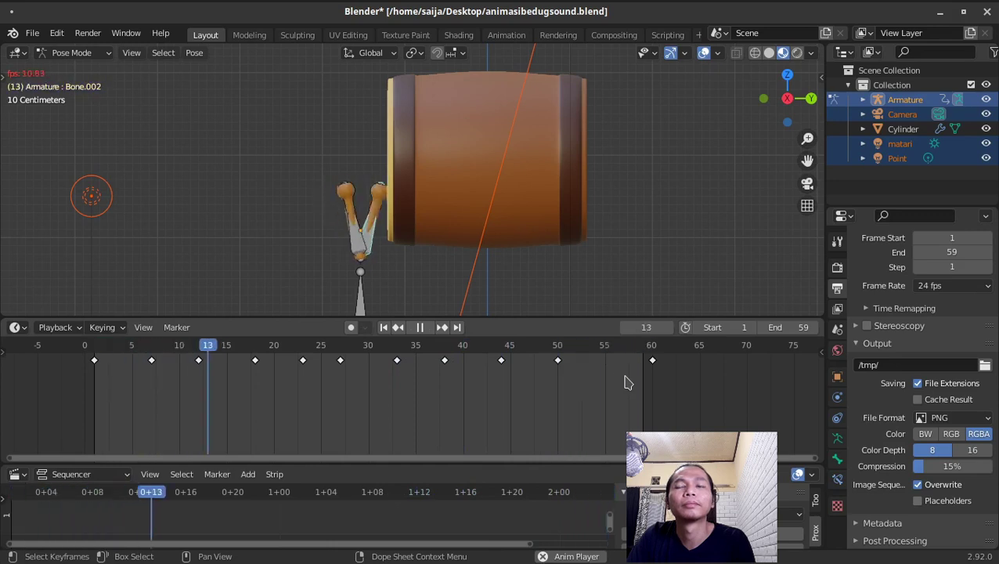
key("space")
left_click_drag(558, 362, 596, 361)
key("space")
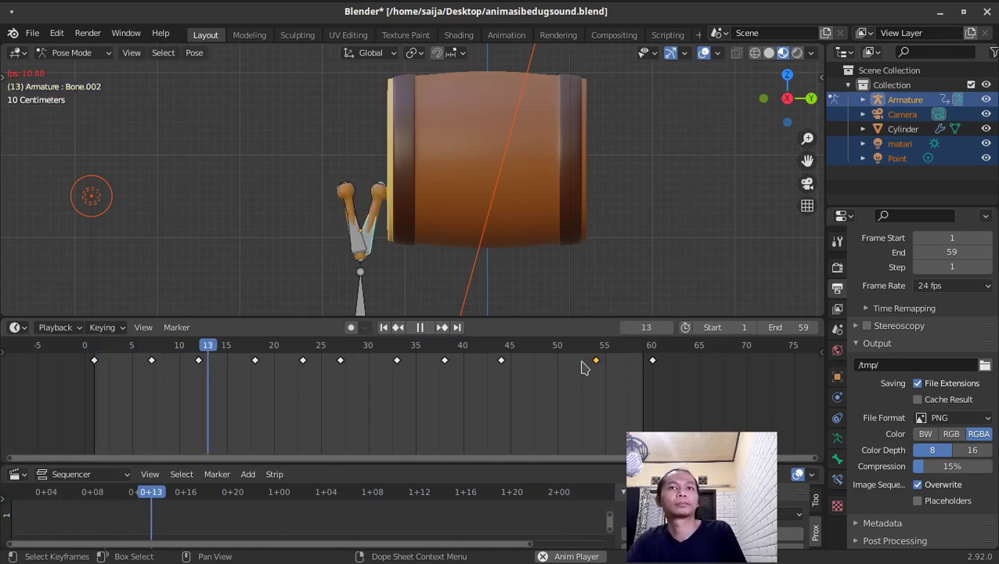
key("space")
key("ctrl+s")
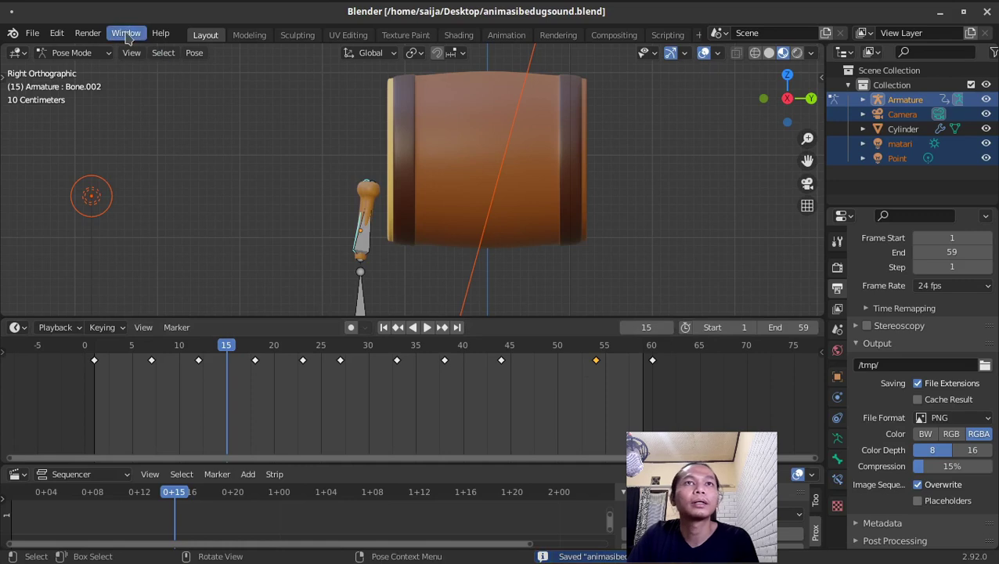
Start rendering the animation, then cancel the render
left_click(88, 38)
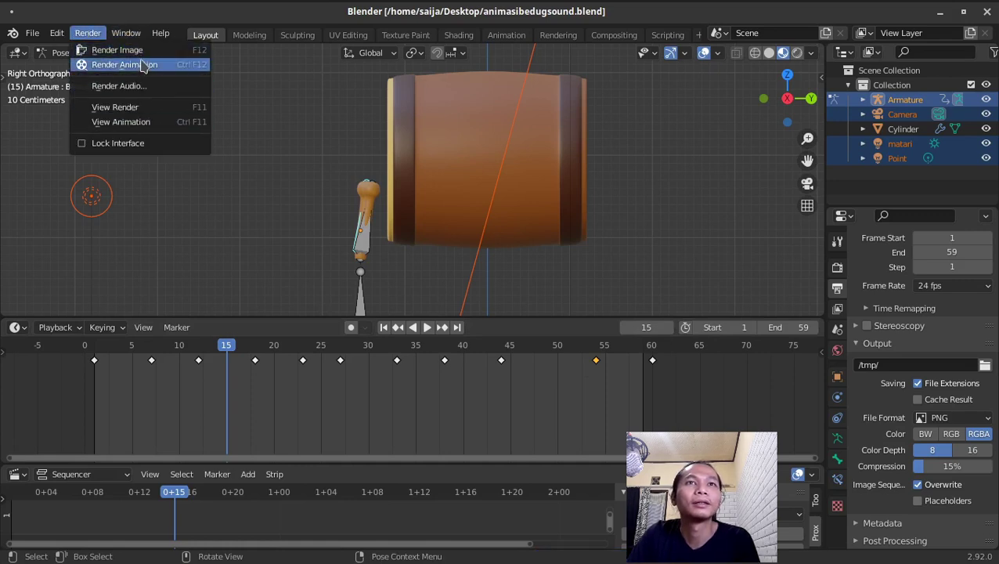
left_click(134, 64)
key("Escape")
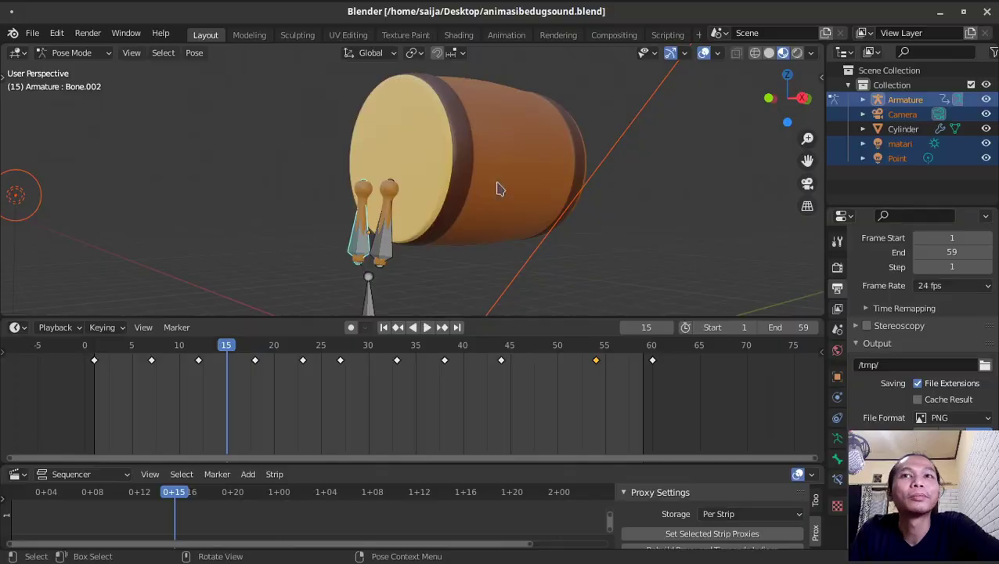
Append the Plane drum stand object from another blend file and orbit around the drum to check it
left_click(33, 35)
mouse_move(55, 231)
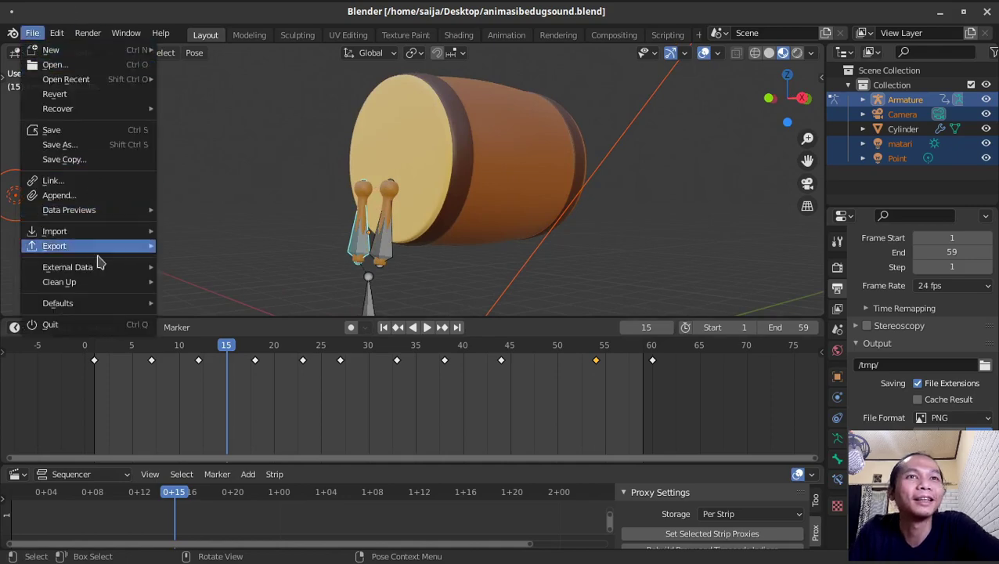
left_click(56, 195)
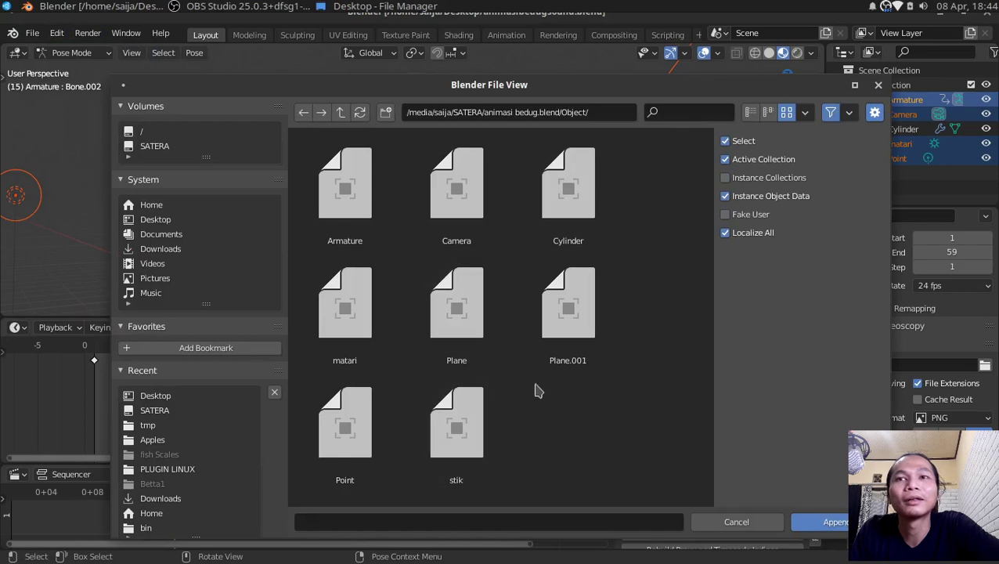
left_click(451, 328)
left_click(818, 521)
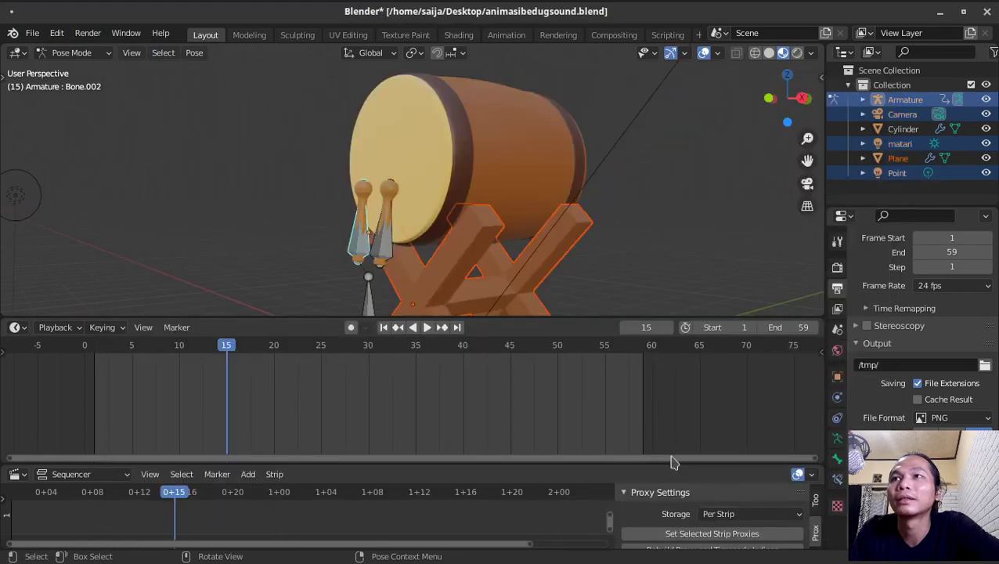
scroll(497, 249, "up", 3)
mouse_move(497, 249)
middle_mouse_down()
mouse_move(539, 257)
mouse_move(546, 229)
middle_mouse_up()
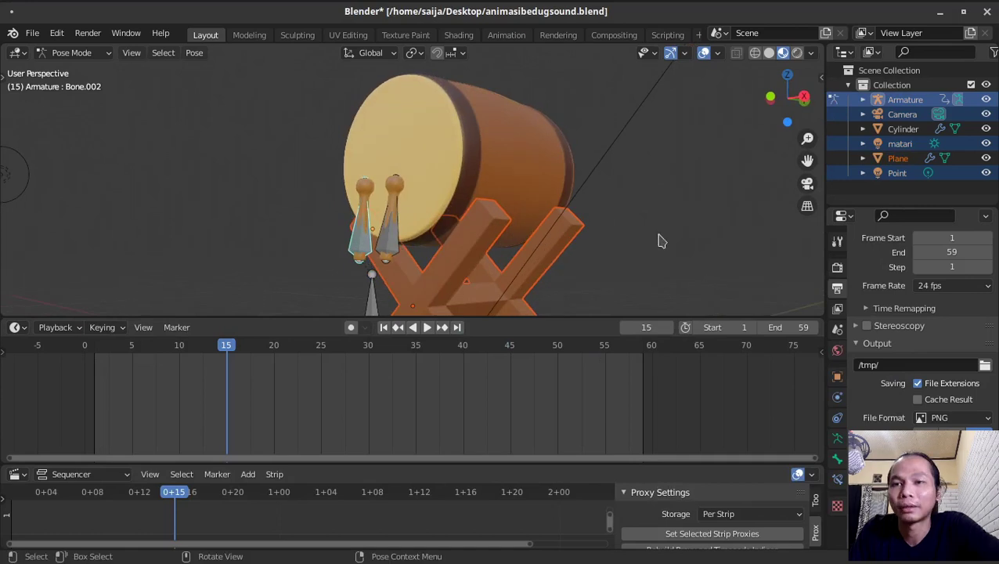
left_click(87, 33)
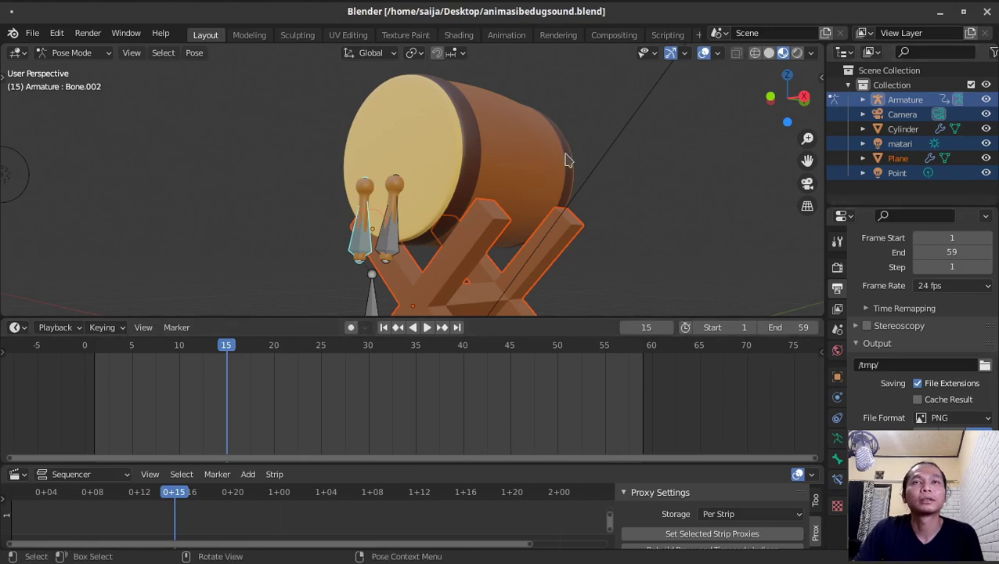
left_click(87, 33)
Watch the rendered animation in the Animation Player, close it, and save animasibedugsound.blend
left_click(127, 123)
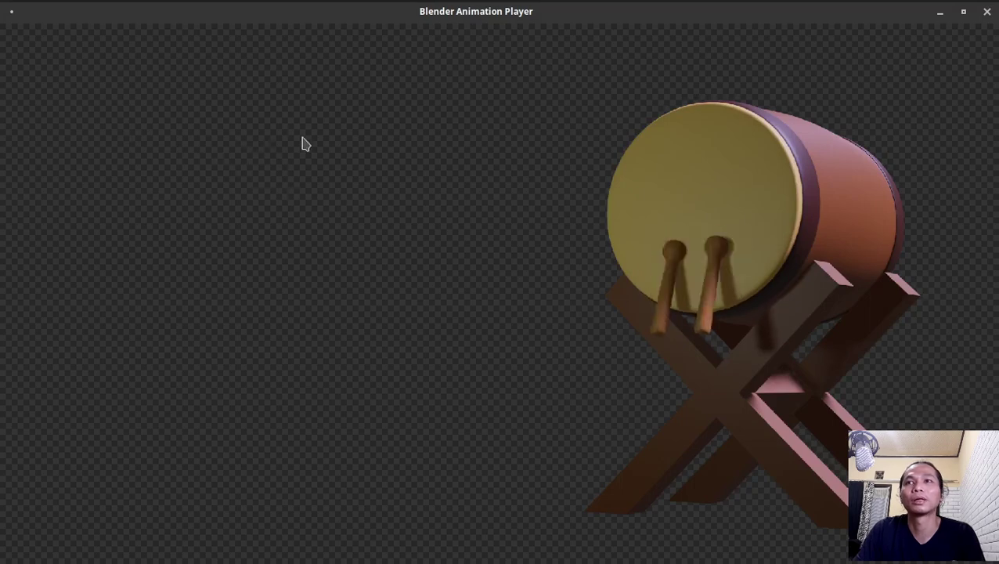
key("Escape")
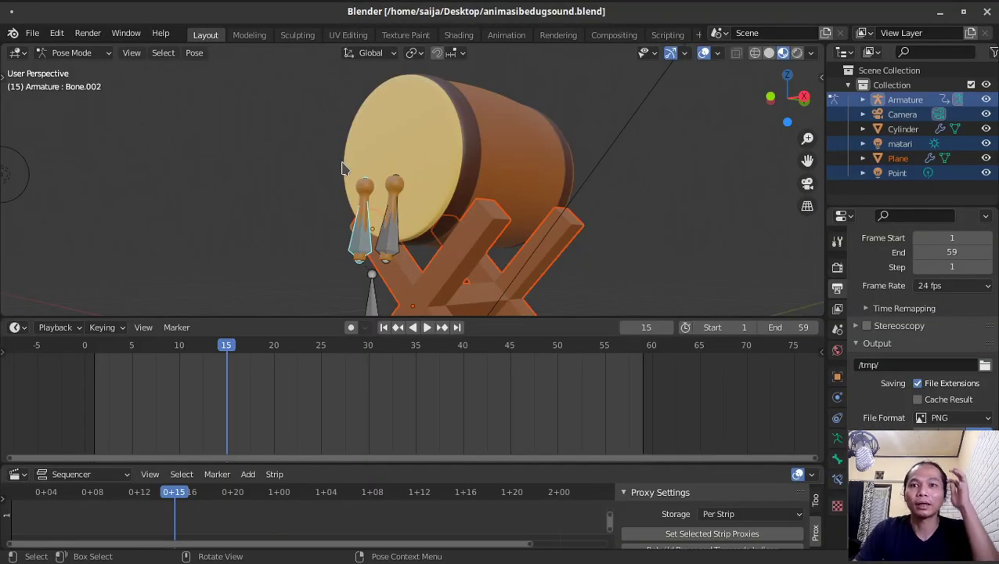
key("ctrl+s")
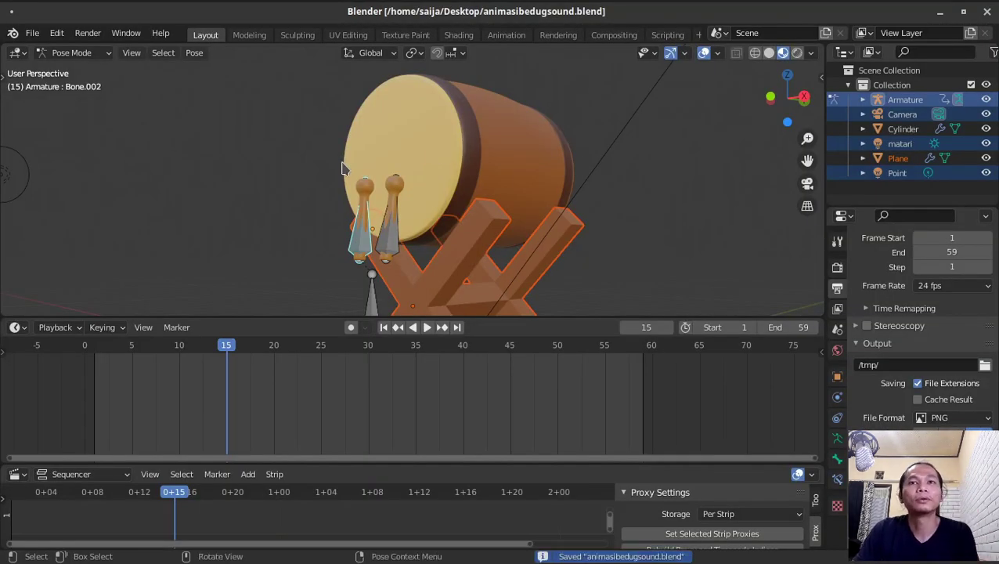
Create a new Blender file from the Video Editing template
left_click(32, 33)
mouse_move(52, 49)
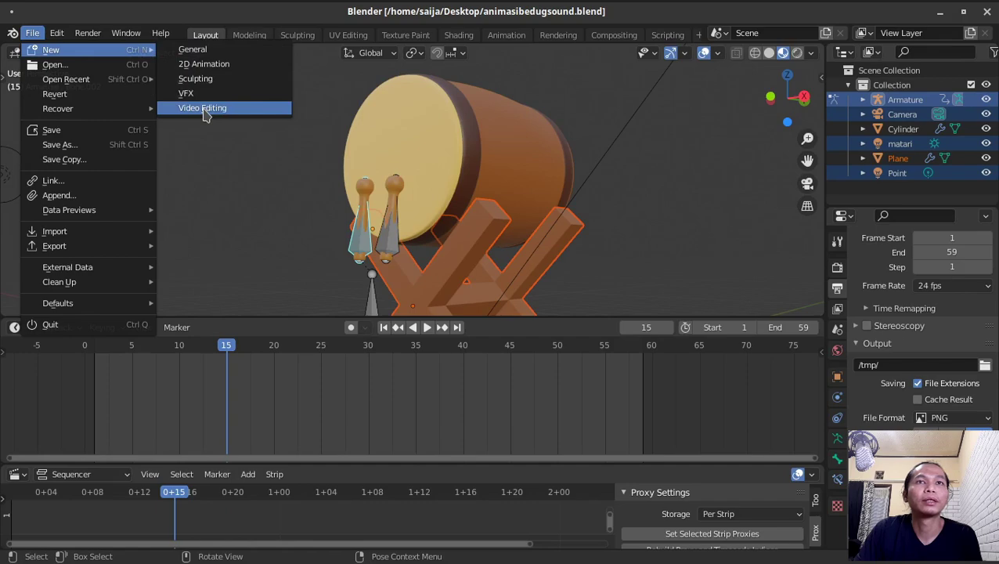
left_click(205, 109)
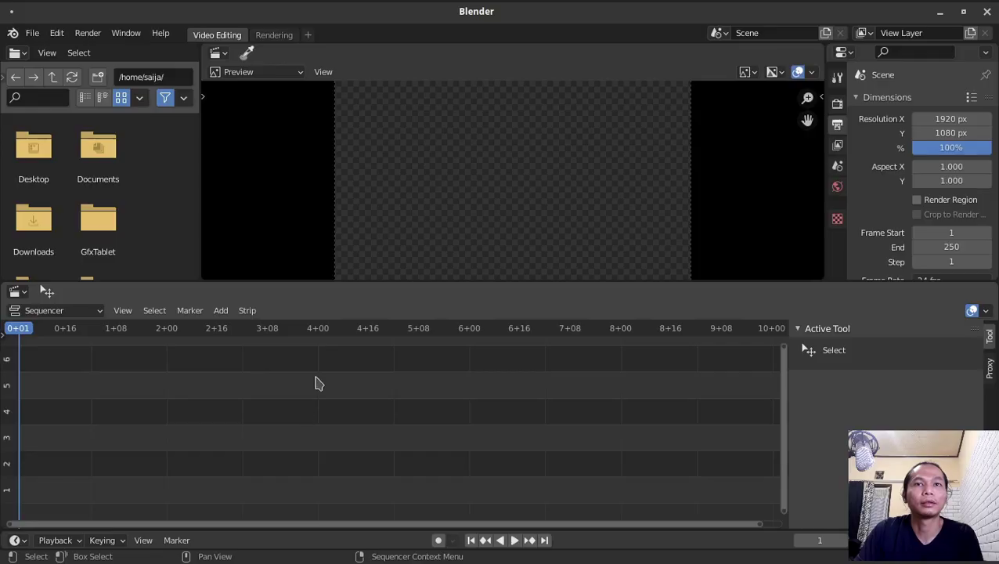
Drag dulag.wav from the File Manager's Desktop folder onto sequencer channel 1
key("alt+Tab")
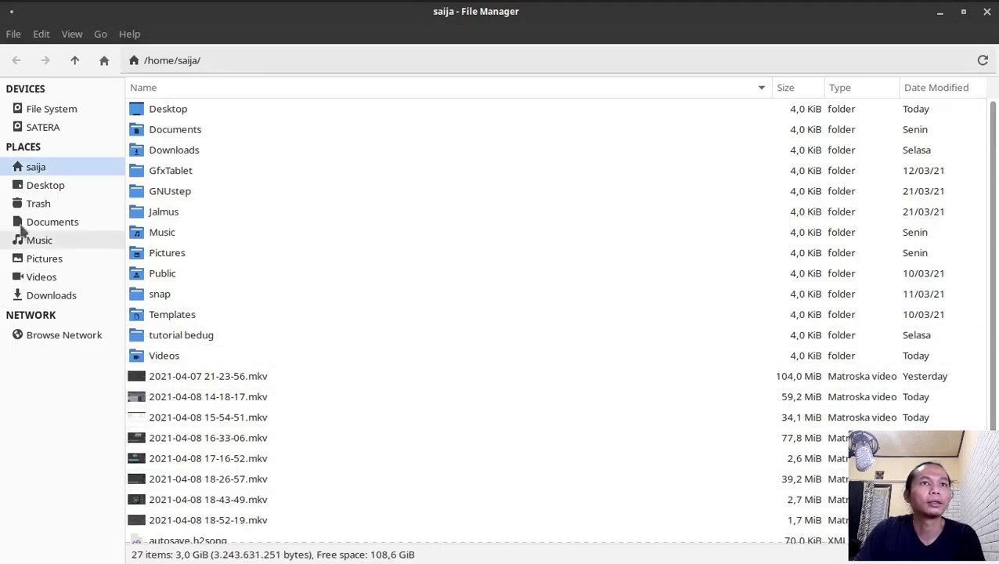
left_click(43, 188)
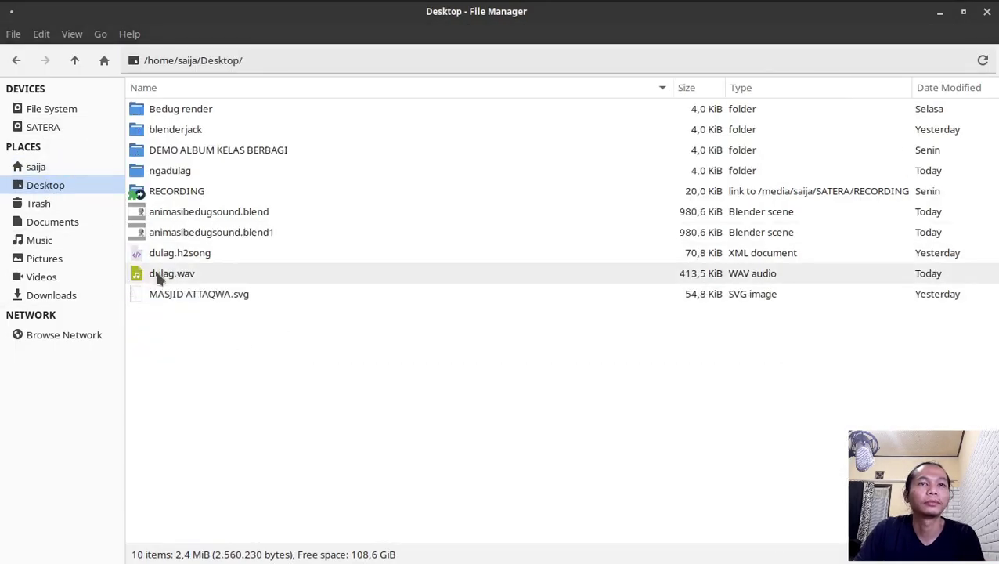
mouse_move(159, 277)
left_mouse_down()
mouse_move(74, 494)
mouse_move(45, 497)
left_mouse_up()
key("alt+Tab")
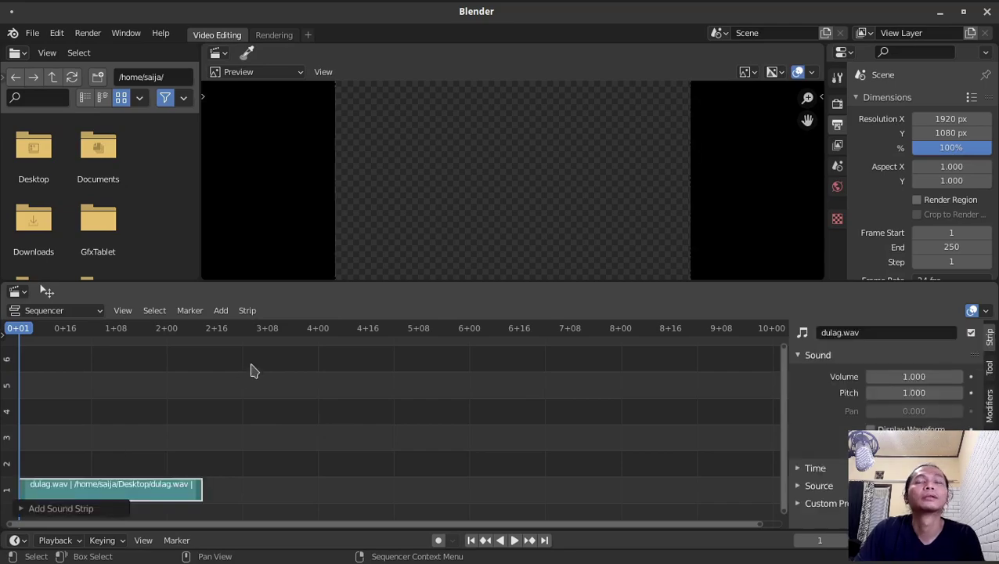
key("alt+Tab")
key("alt+Tab")
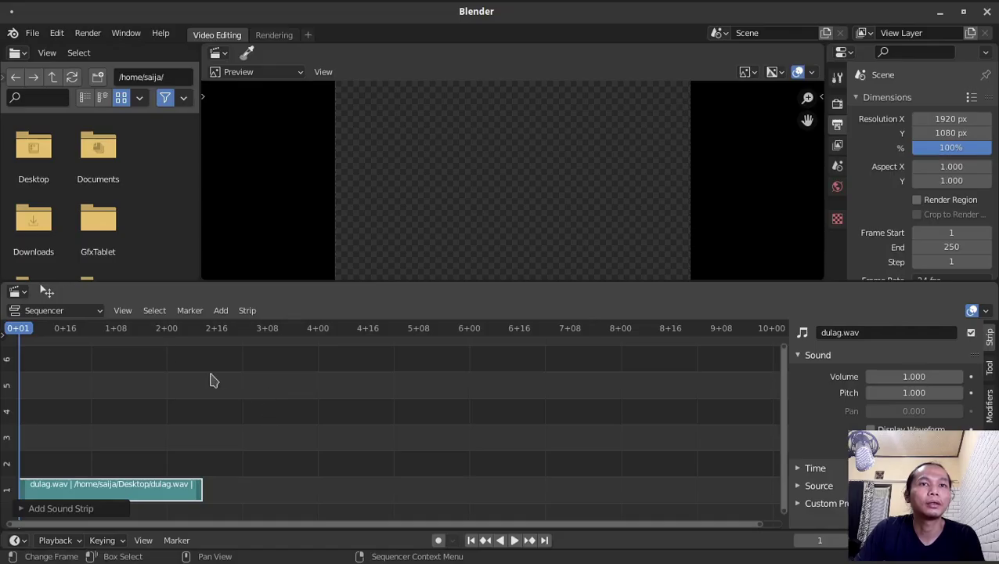
Start an Image/Sequence strip and browse to the /tmp folder
left_click(221, 311)
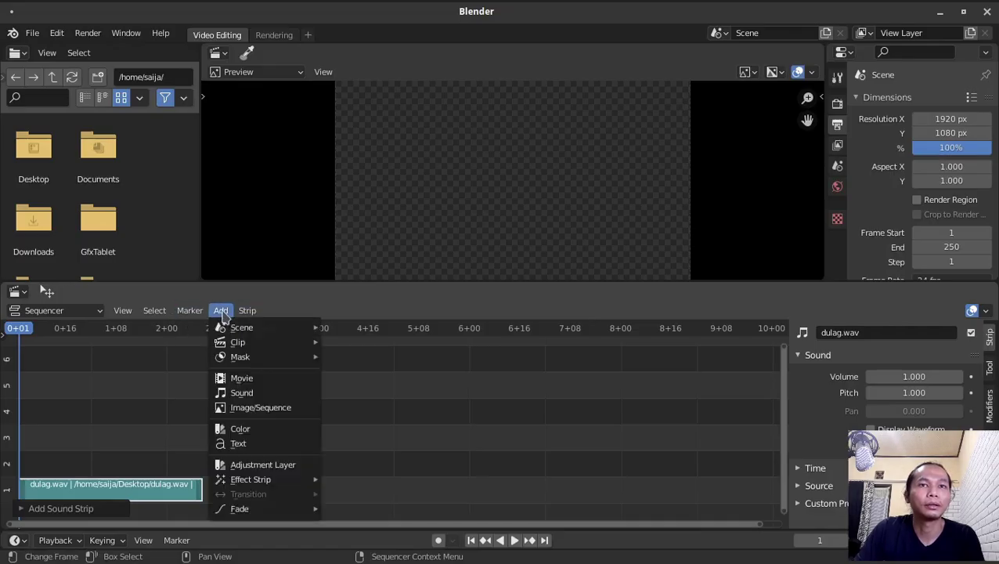
left_click(280, 408)
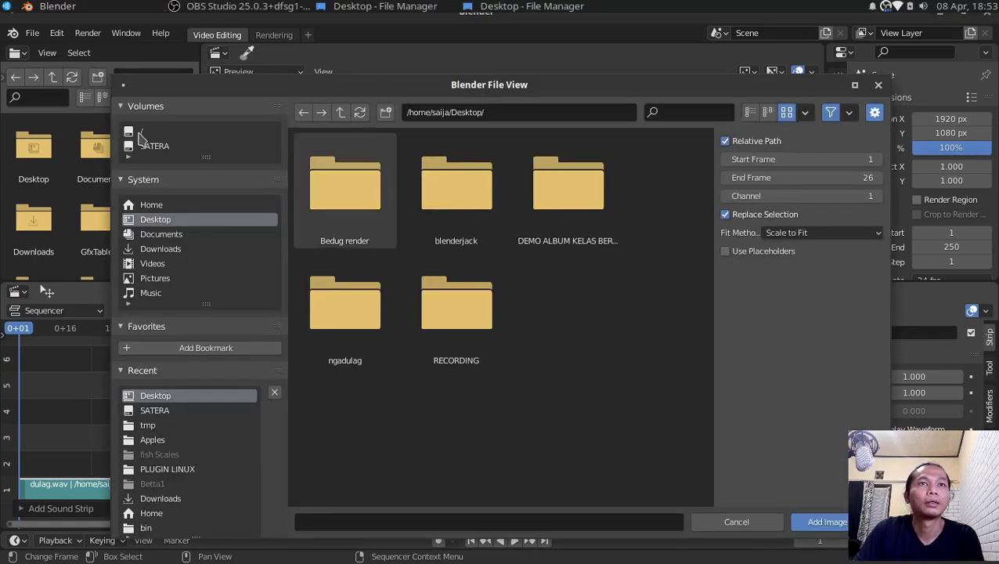
left_click(140, 133)
left_click_drag(711, 235, 702, 495)
double_click(335, 443)
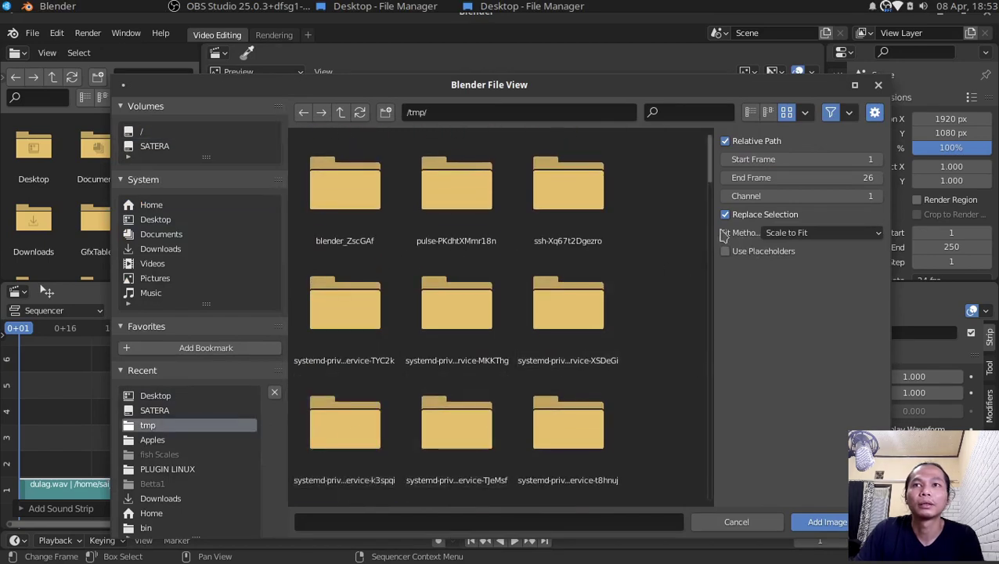
scroll(713, 188, "down", 2)
scroll(713, 188, "down", 4)
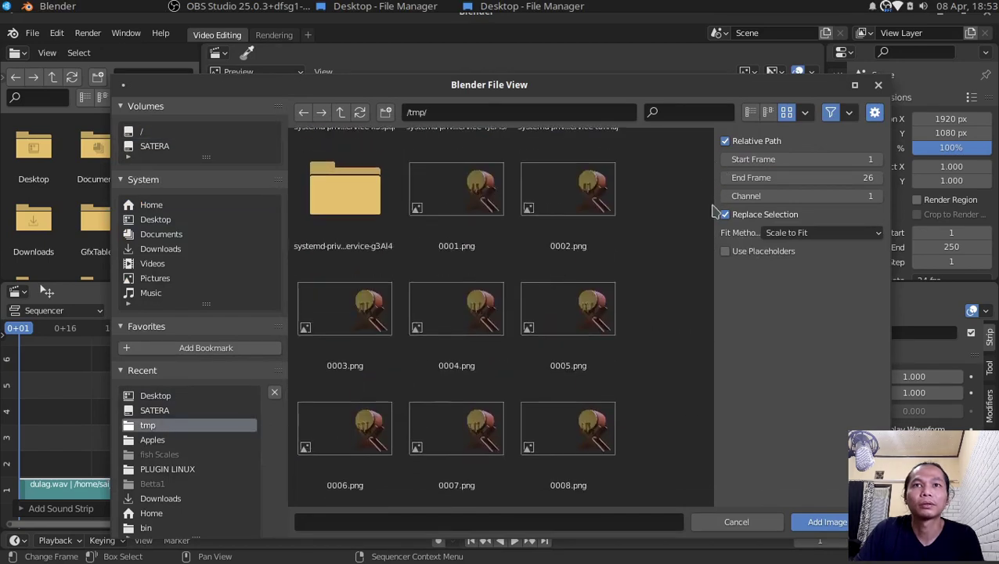
Select 0001.png through 0059.png and add them as an image strip
left_click(456, 188)
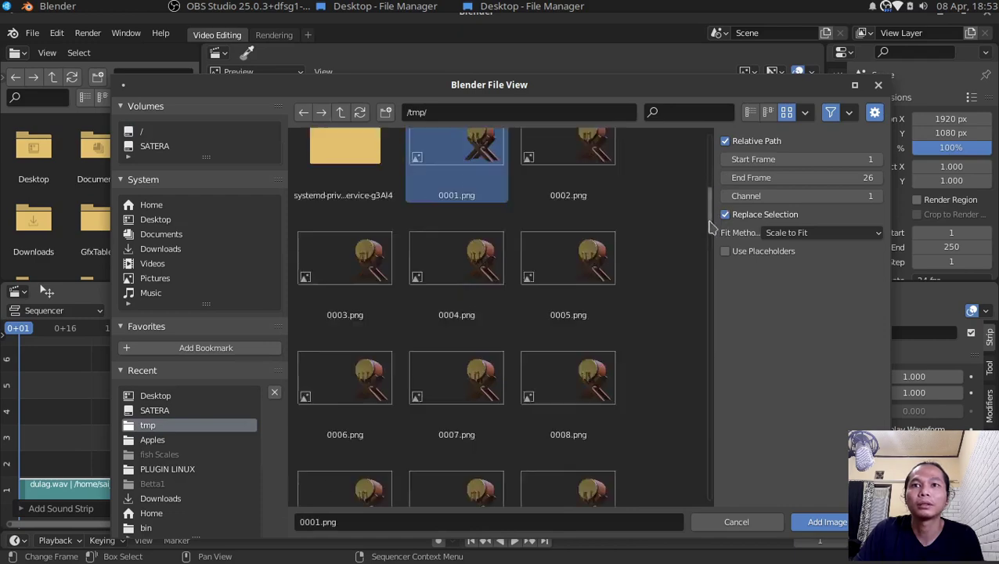
left_click_drag(709, 192, 702, 495)
left_click(547, 332, "shift")
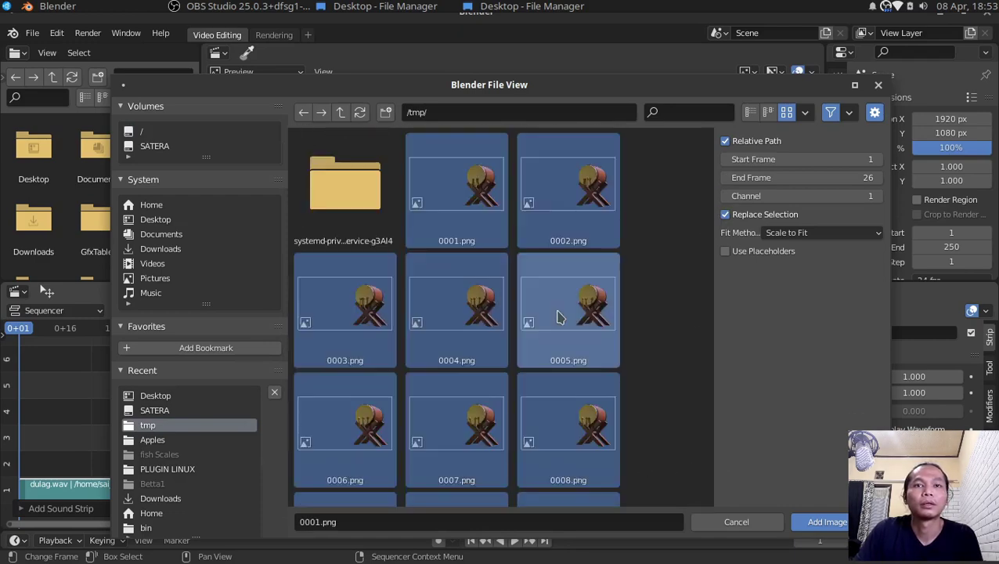
left_click_drag(710, 203, 707, 493)
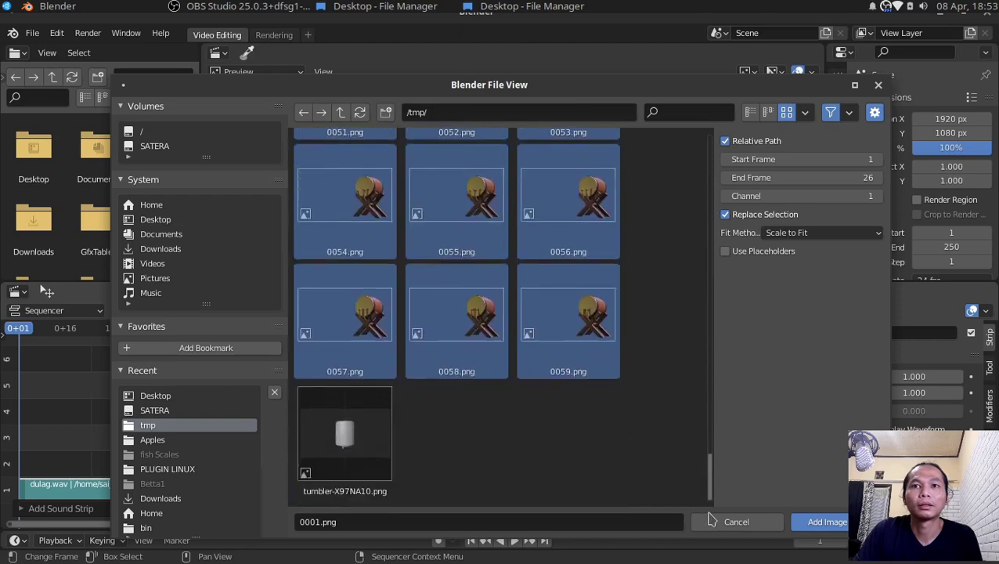
left_click(823, 521)
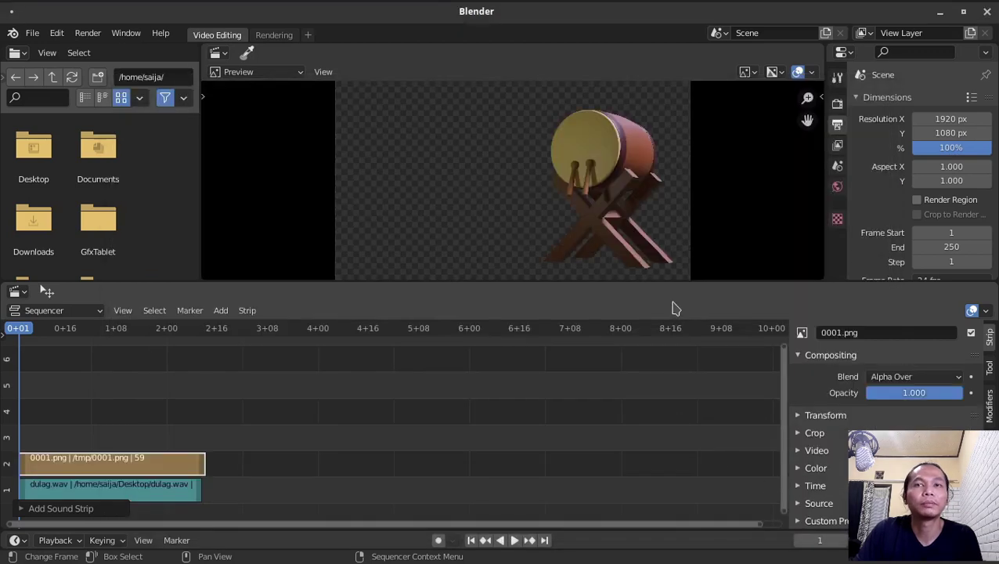
Duplicate the image and dulag.wav strip pair twice, placing the copies end to end
key("space")
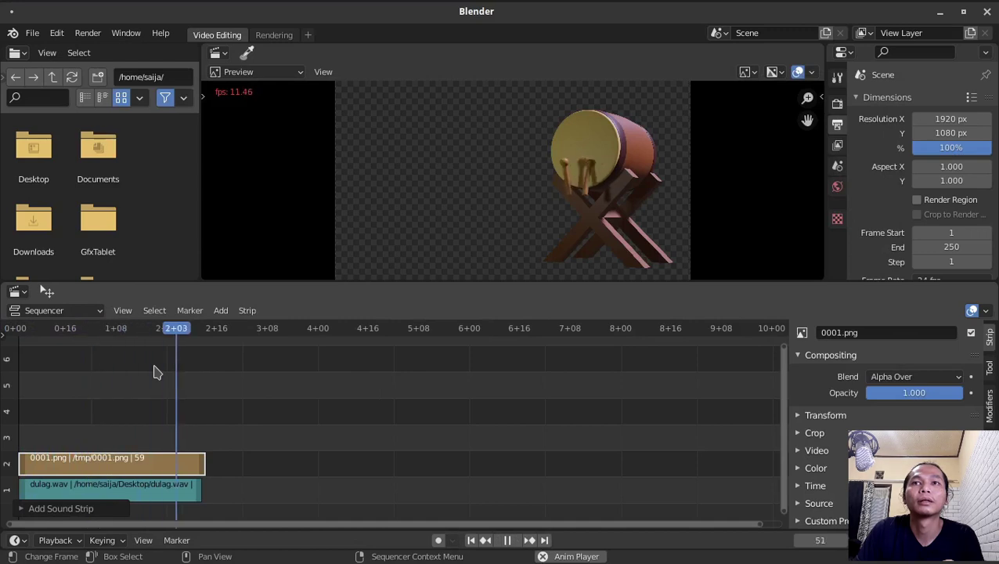
key("space")
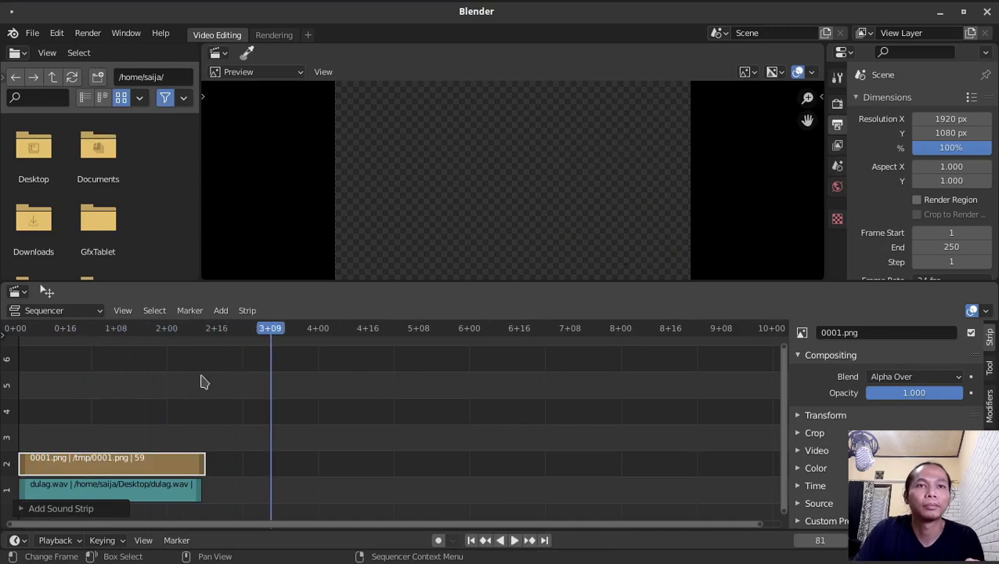
left_click(214, 359)
left_click(152, 498)
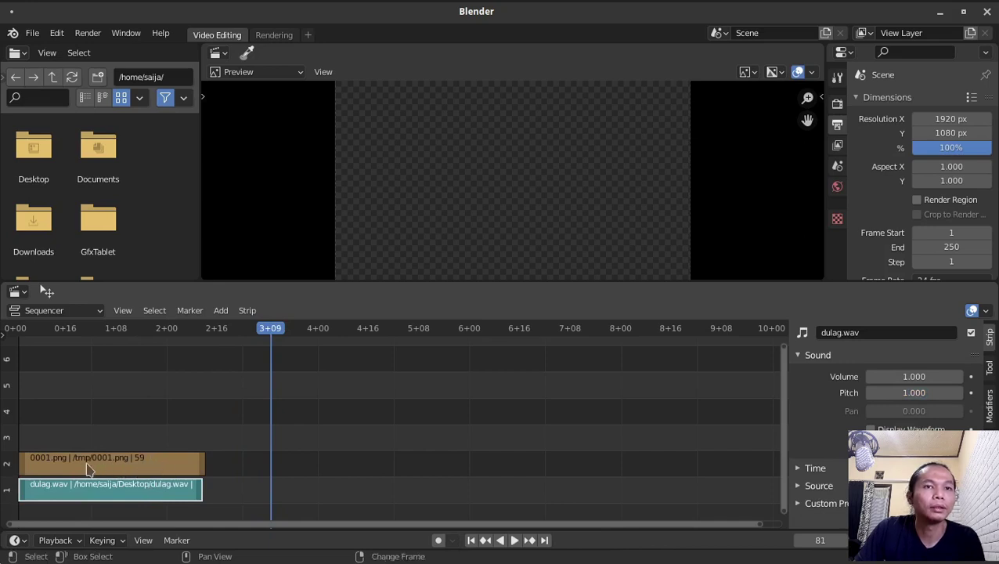
left_click(63, 467, "shift")
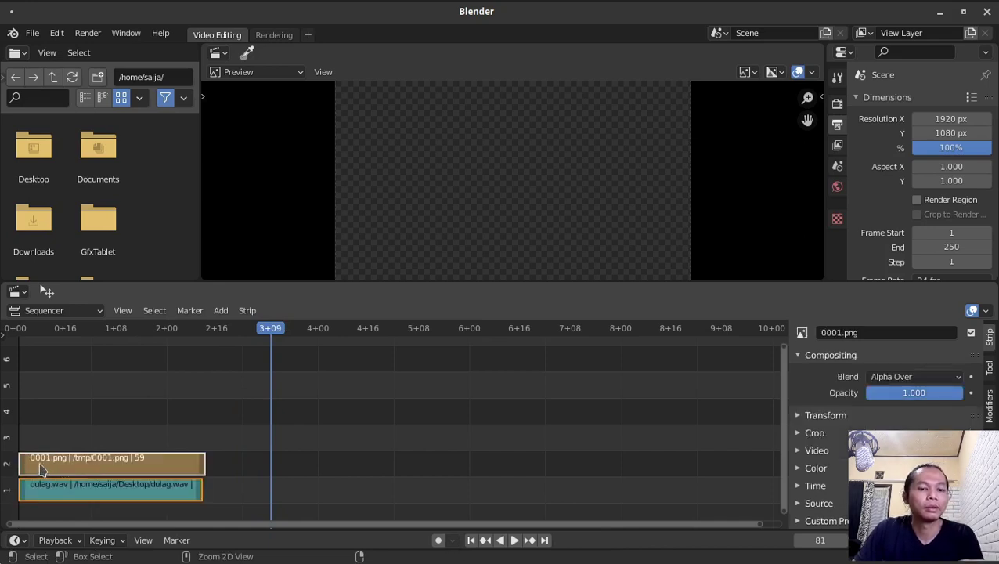
key("shift+d")
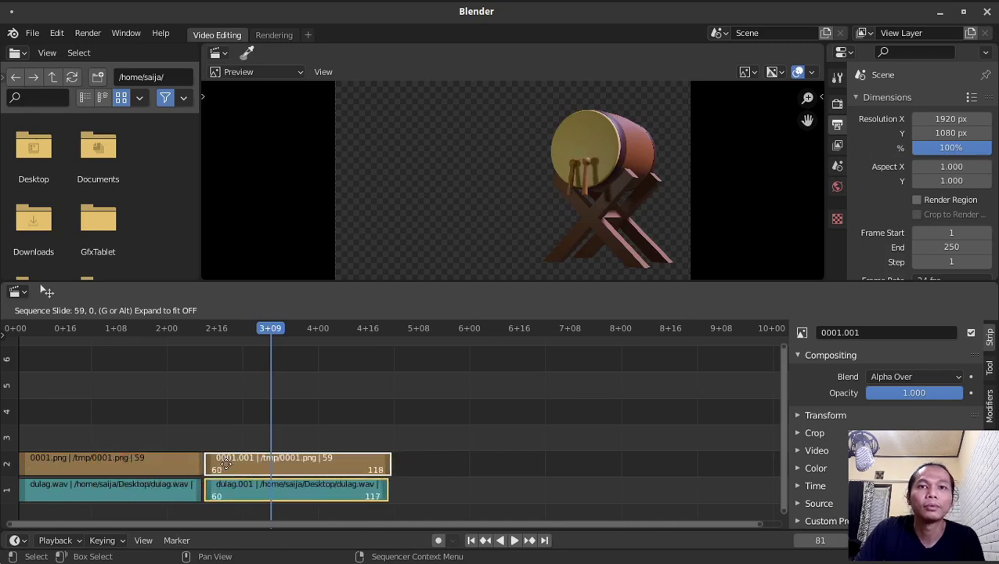
left_click(226, 465)
key("shift+d")
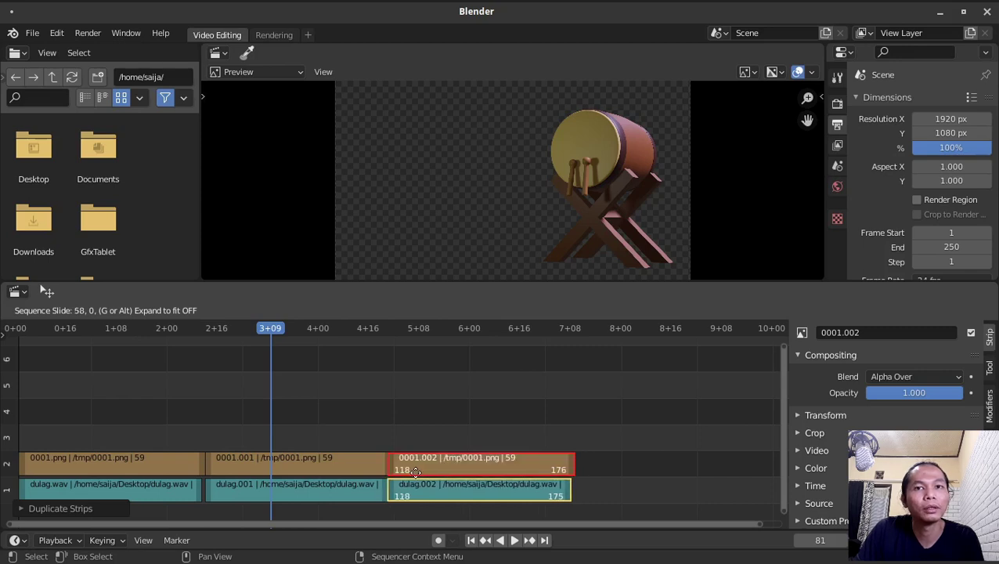
left_click(418, 471)
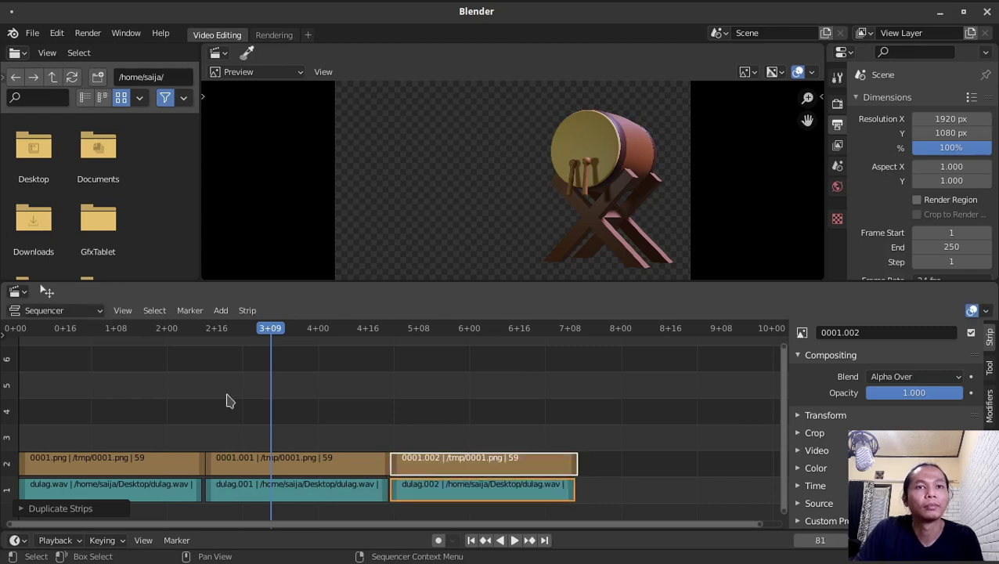
Replay the whole sequence from the start and scrub the playhead to frame 178
left_click(225, 399)
key("shift+Left")
key("space")
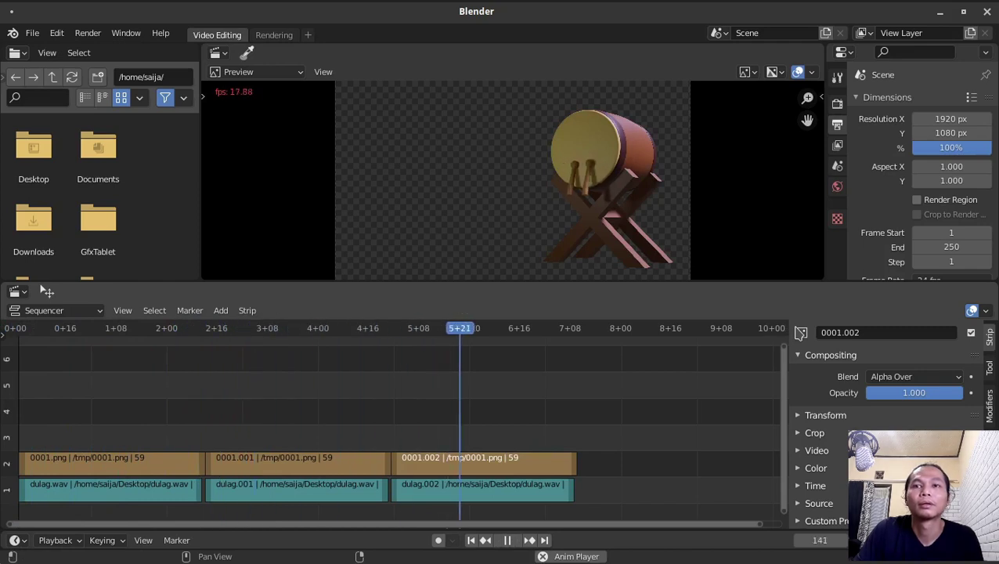
key("space")
key("b")
key("Escape")
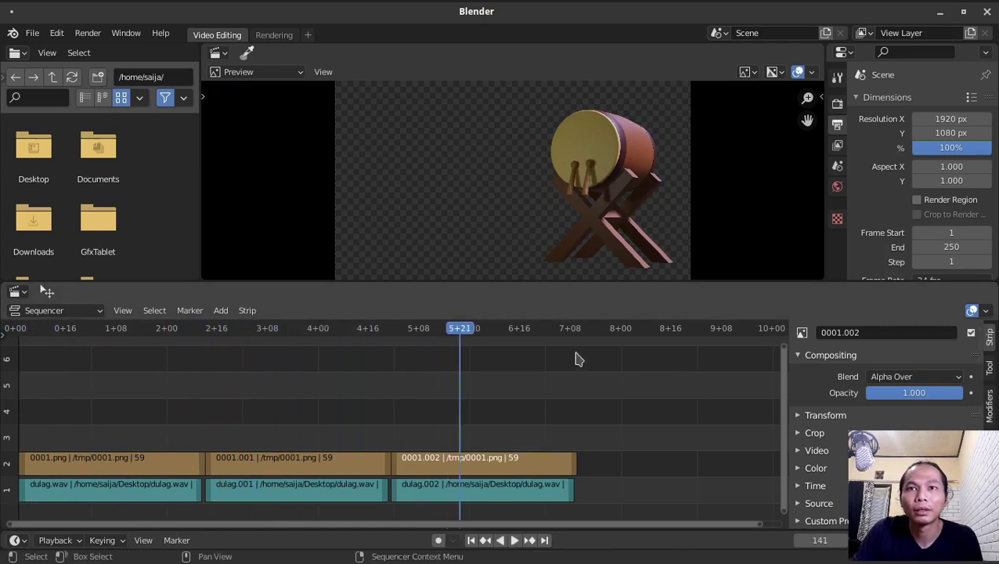
left_click_drag(575, 335, 578, 341)
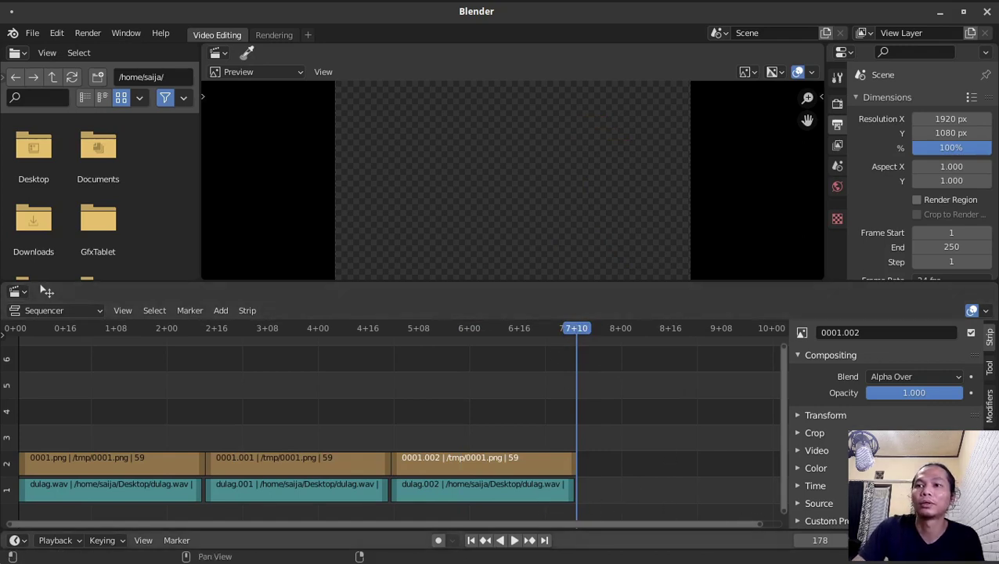
Set the scene end frame to 178 and the output format to FFmpeg Video
key("ctrl+End")
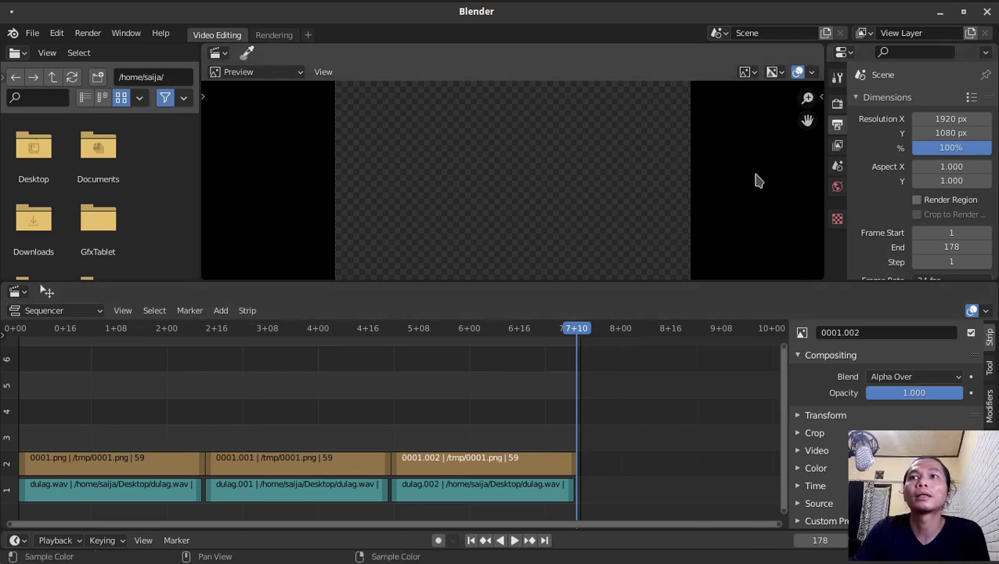
mouse_move(988, 168)
scroll(997, 137, "down", 2)
scroll(997, 137, "down", 5)
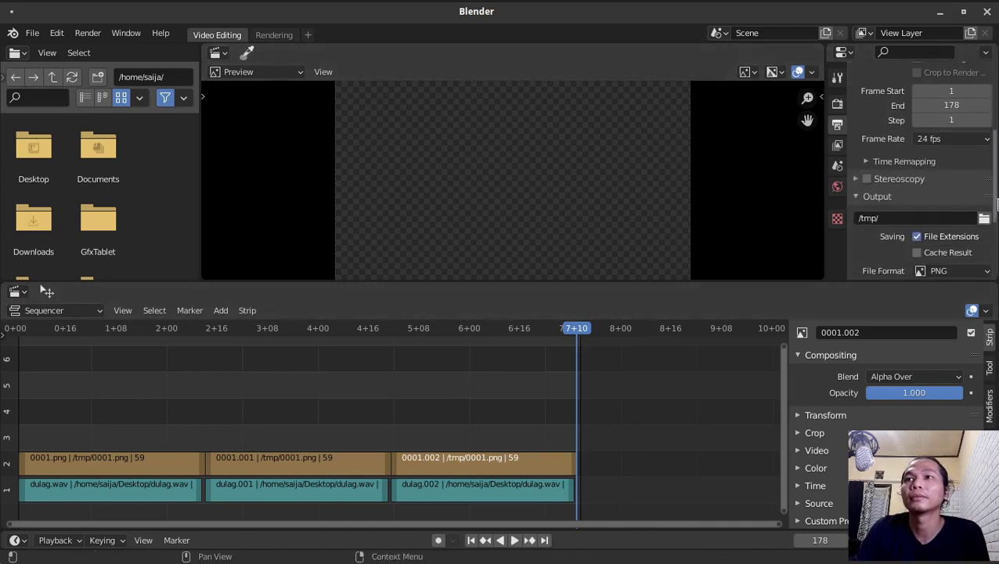
scroll(997, 137, "down", 5)
scroll(997, 135, "up", 10)
left_click_drag(997, 135, 997, 257)
left_click(980, 155)
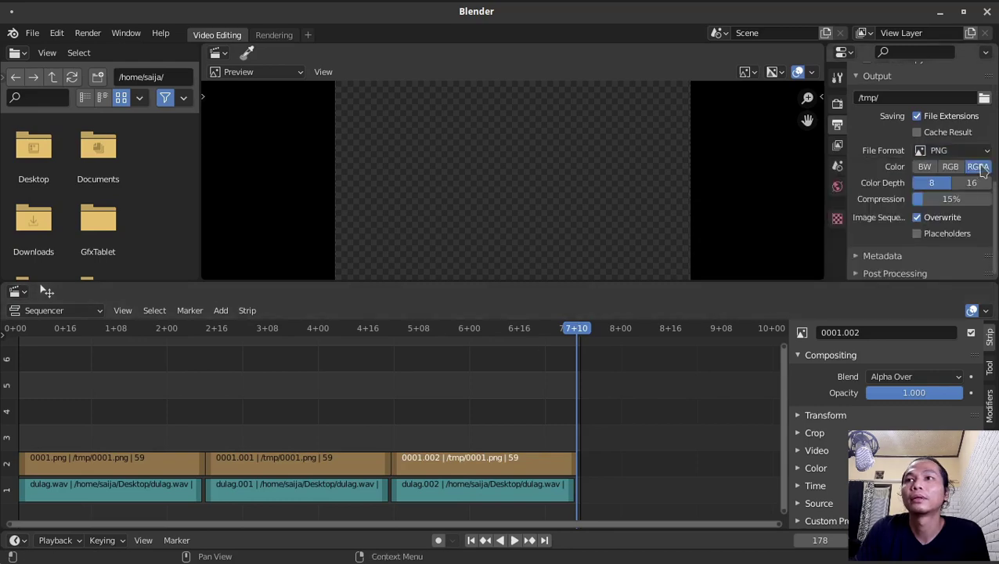
left_click(969, 150)
left_click(942, 224)
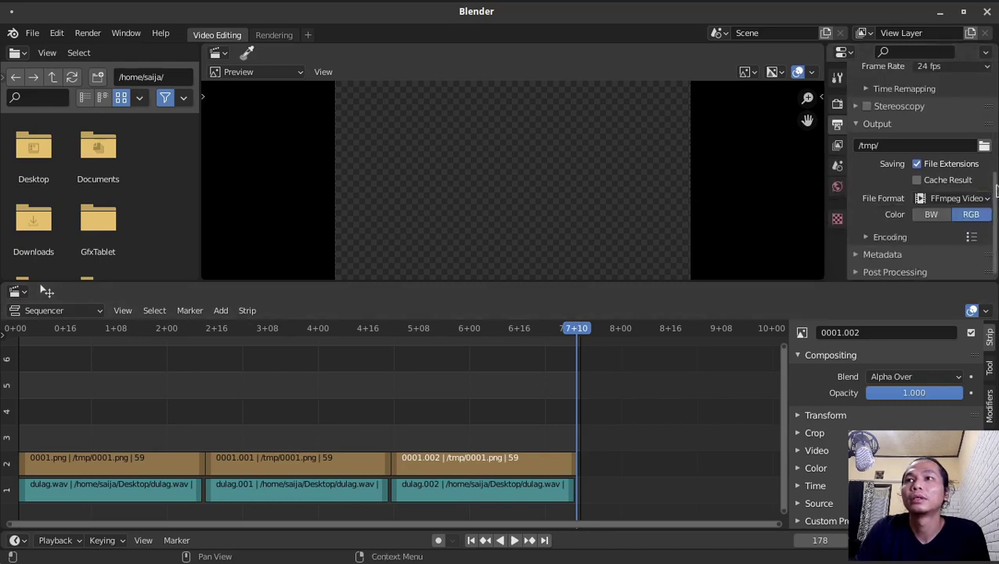
Use a Matroska container with PNG video codec and AAC audio codec
left_click(888, 236)
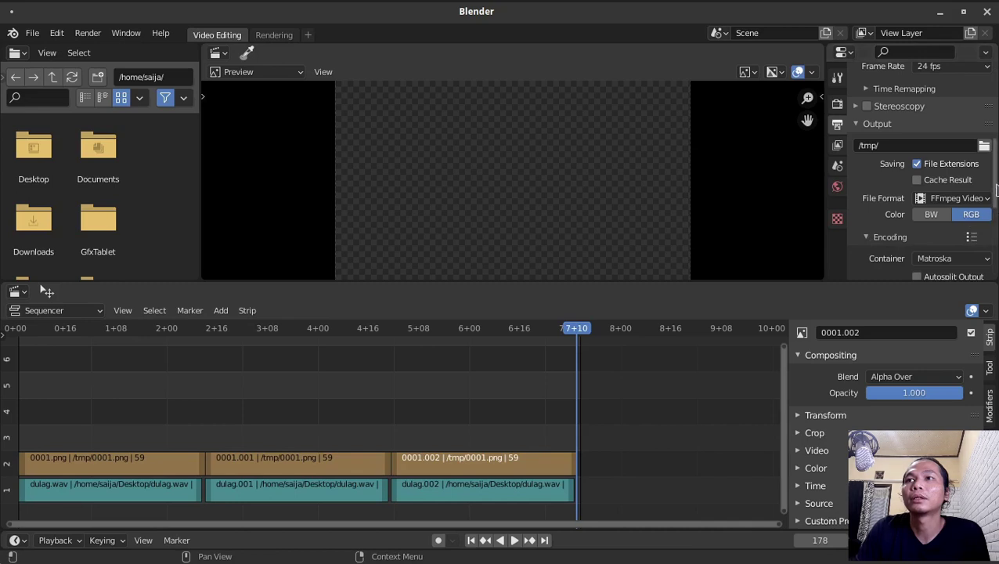
left_click_drag(995, 205, 996, 234)
left_click(982, 119)
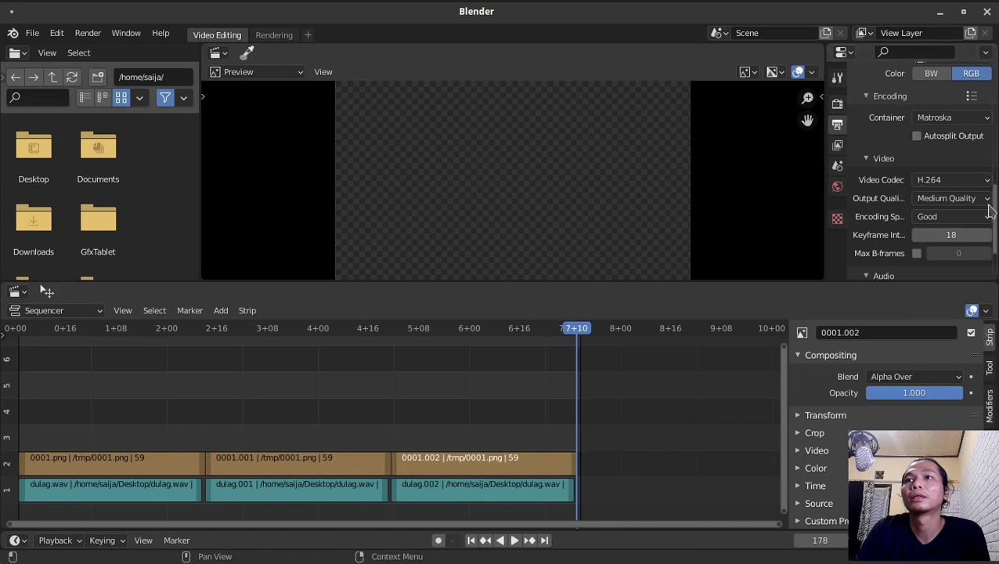
left_click(974, 182)
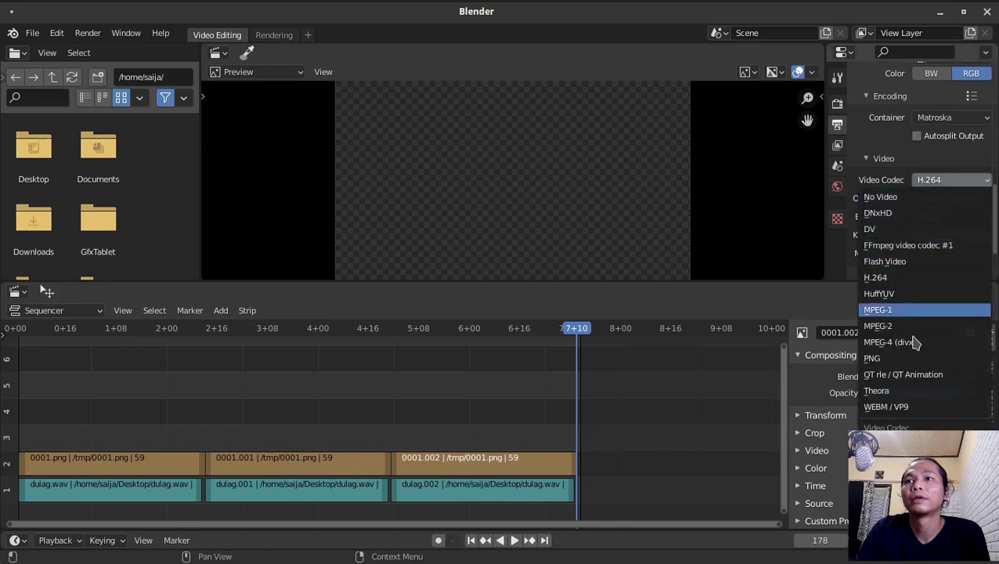
left_click(892, 359)
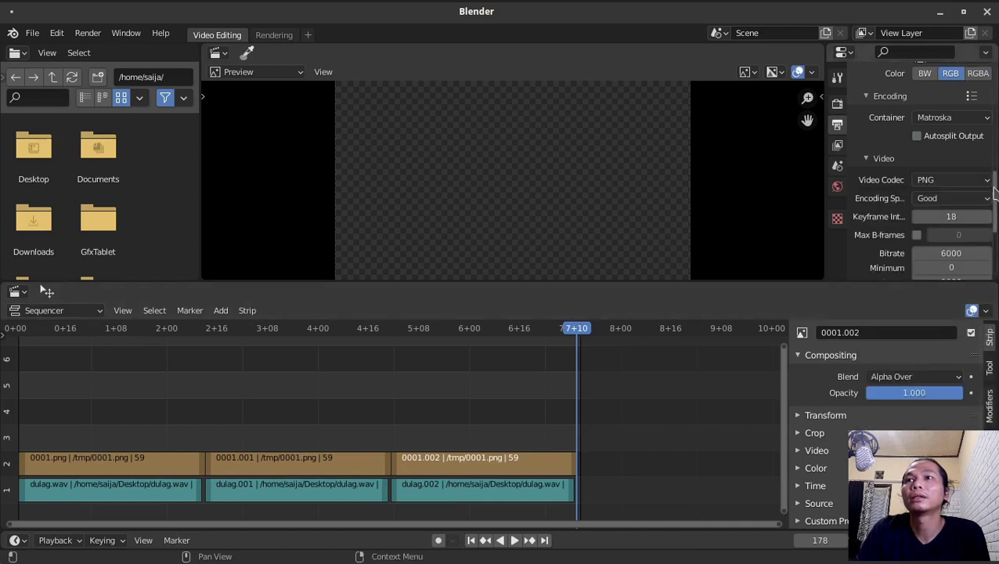
scroll(979, 243, "down", 5)
left_click(965, 233)
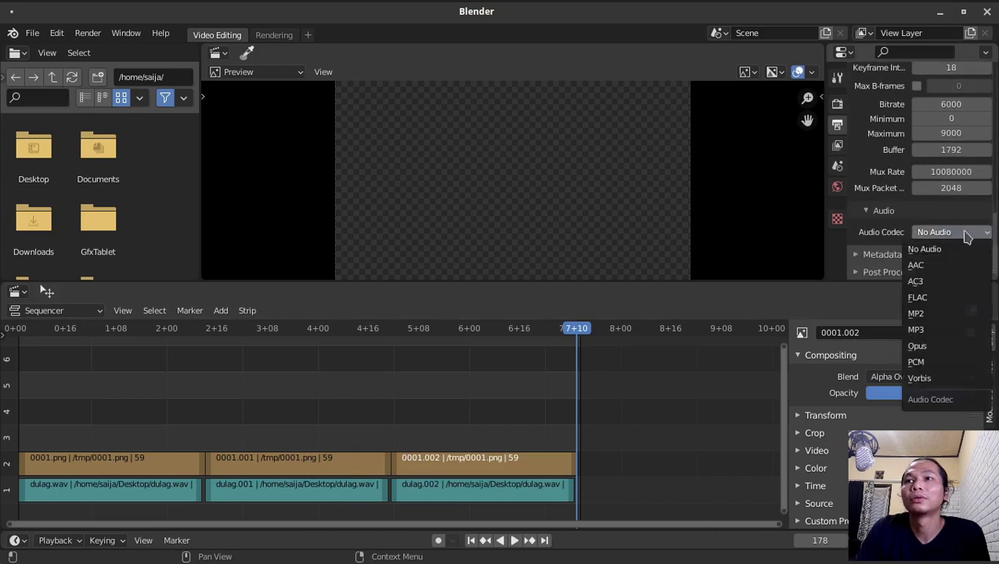
left_click(933, 267)
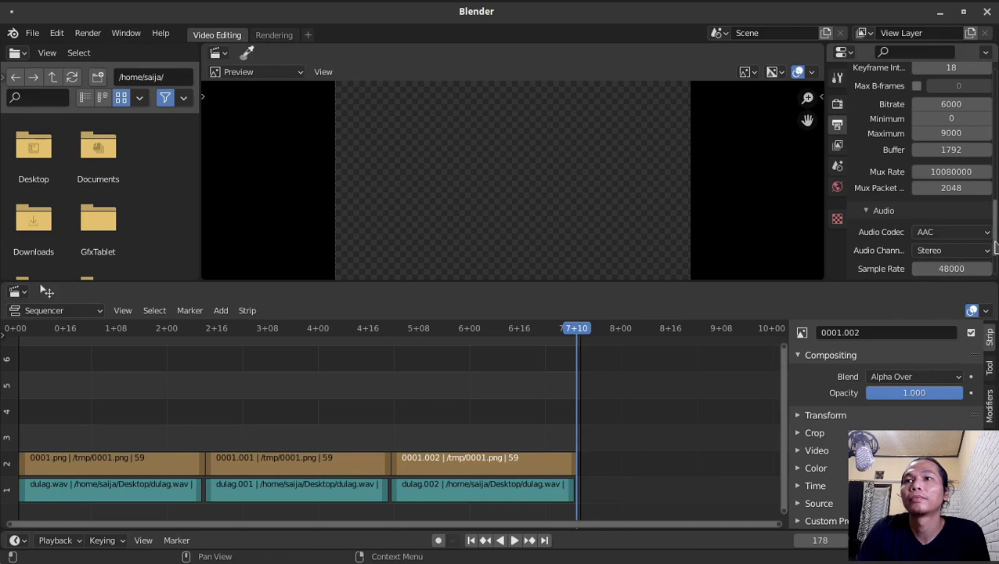
Set output colour to RGBA and preview the drum at frame 167
mouse_move(995, 247)
left_mouse_down()
mouse_move(996, 159)
mouse_move(997, 188)
left_mouse_up()
left_click(980, 144)
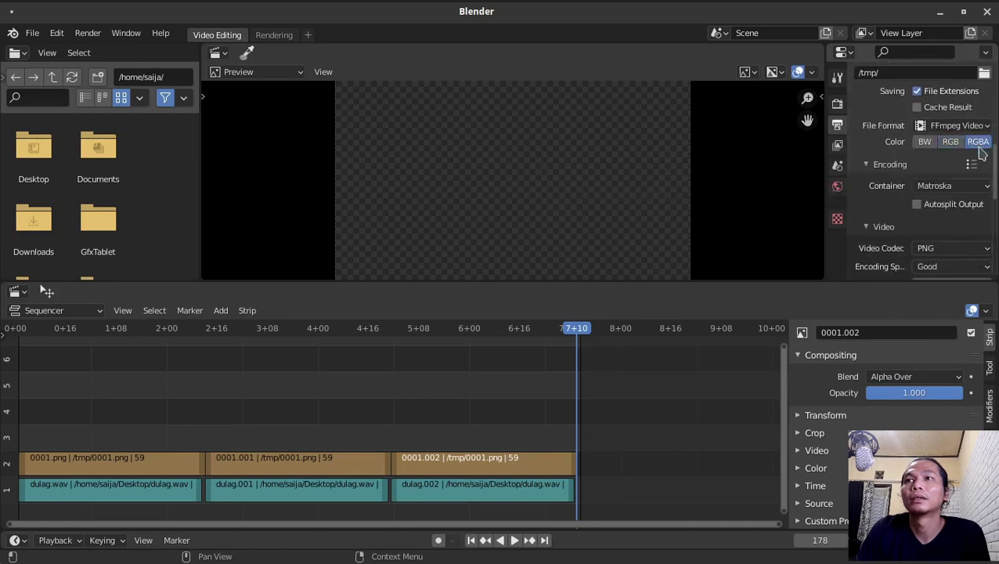
mouse_move(994, 184)
left_mouse_down()
mouse_move(997, 106)
mouse_move(997, 163)
left_mouse_up()
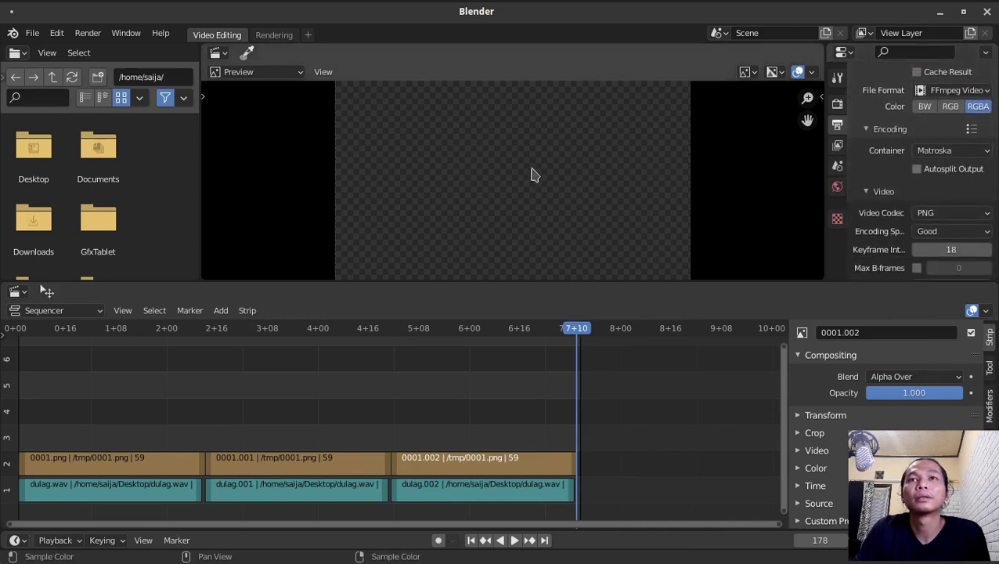
left_click(541, 344)
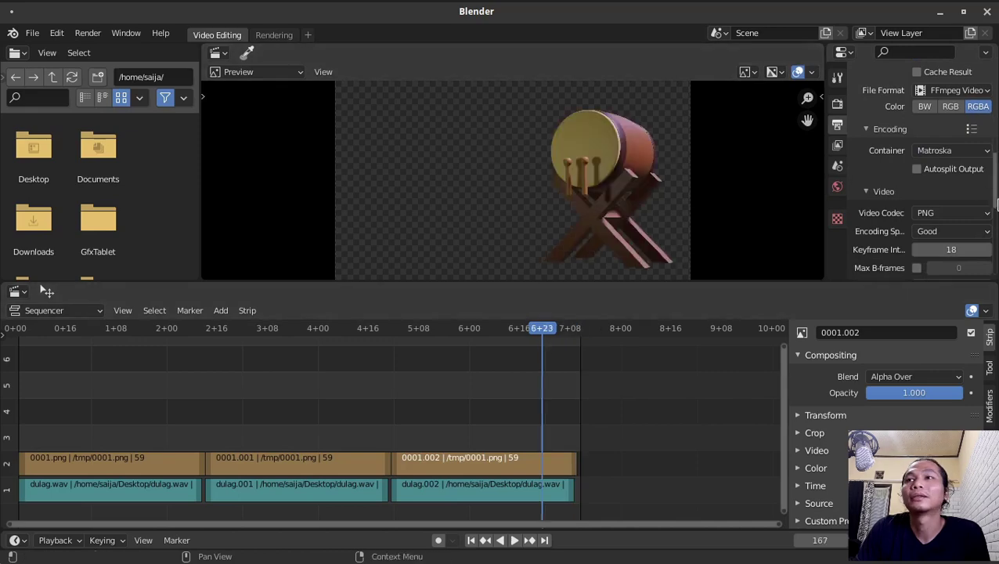
mouse_move(997, 194)
left_mouse_down()
mouse_move(995, 137)
mouse_move(994, 165)
left_mouse_up()
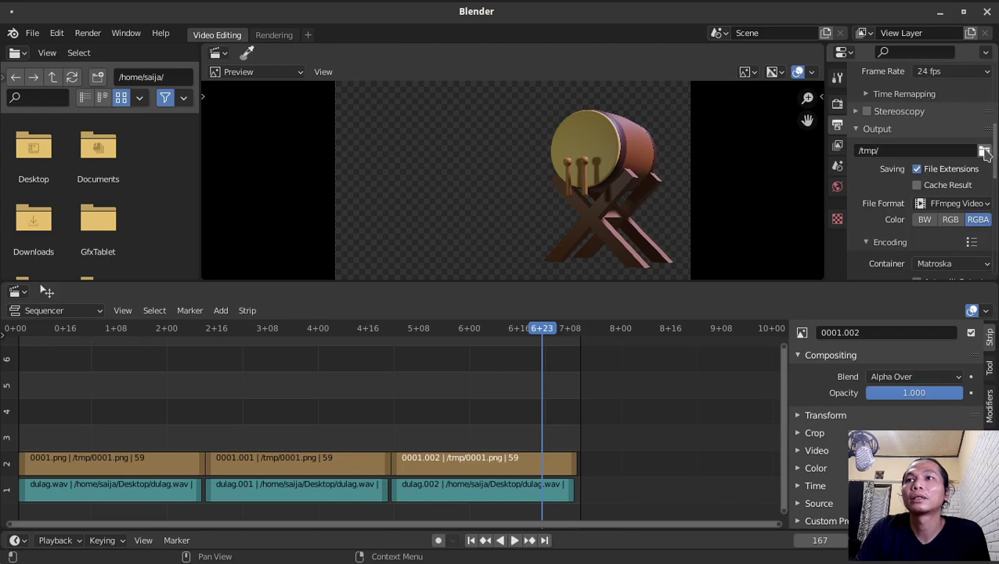
Set the render output path to 'tabuhan' in the Desktop folder
left_click(984, 151)
left_click(157, 219)
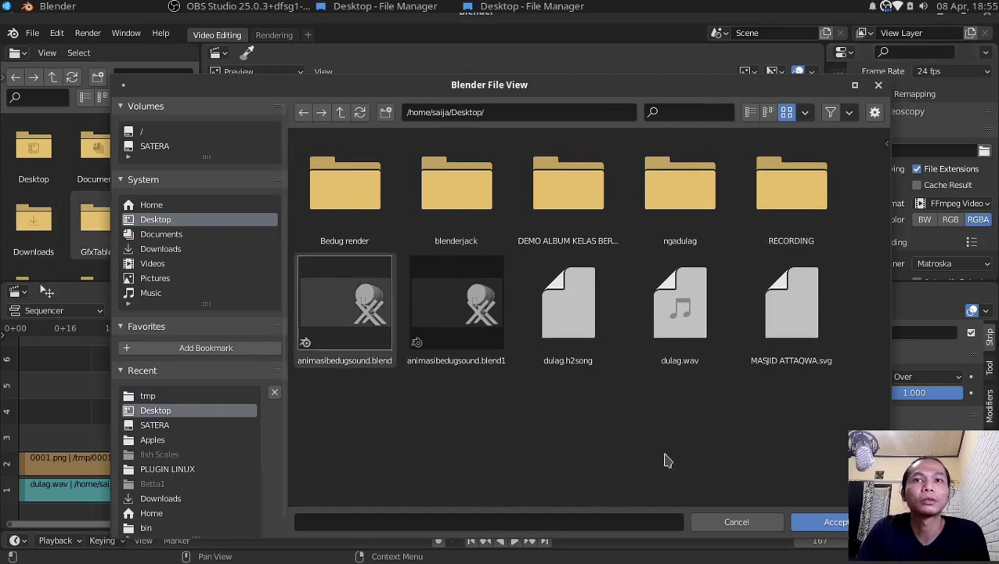
left_click(474, 520)
type("tabuhan")
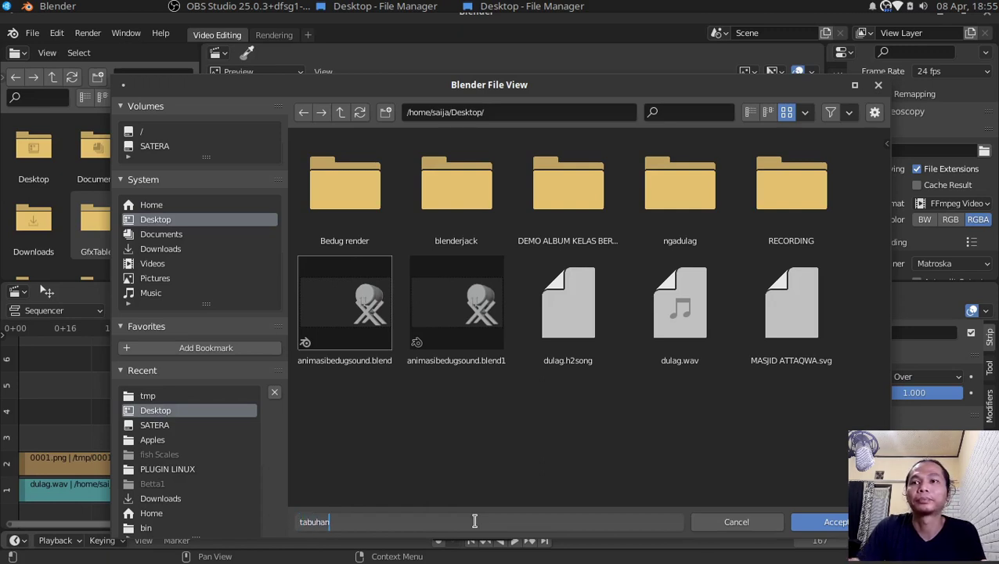
left_click(835, 521)
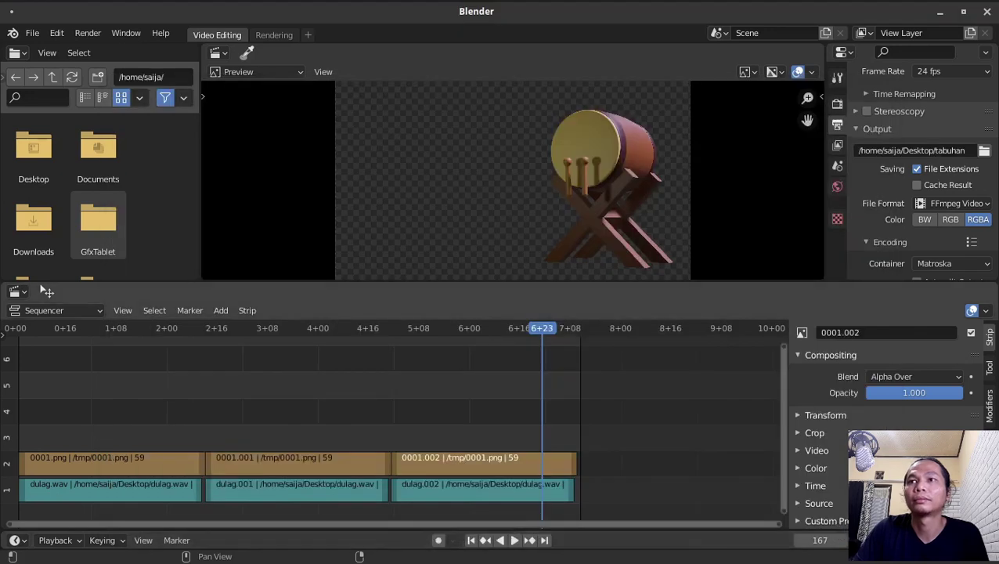
Render the full animation and close the render window when finished
left_click(88, 35)
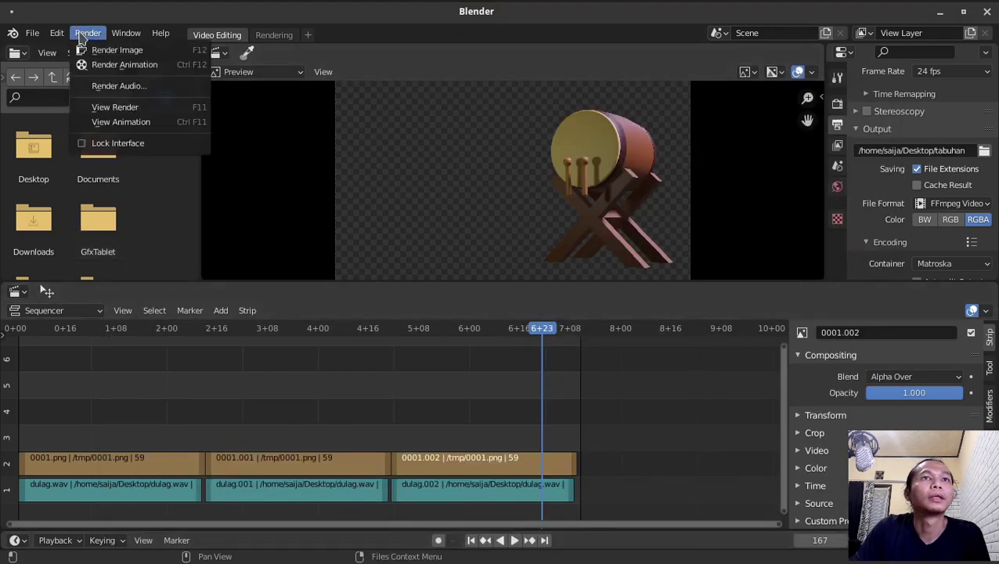
left_click(110, 65)
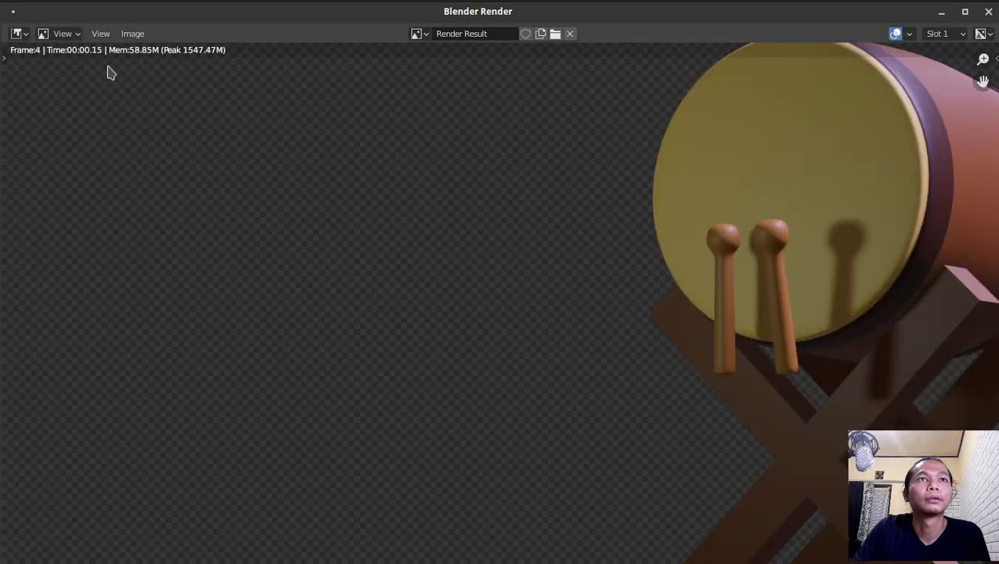
key("Home")
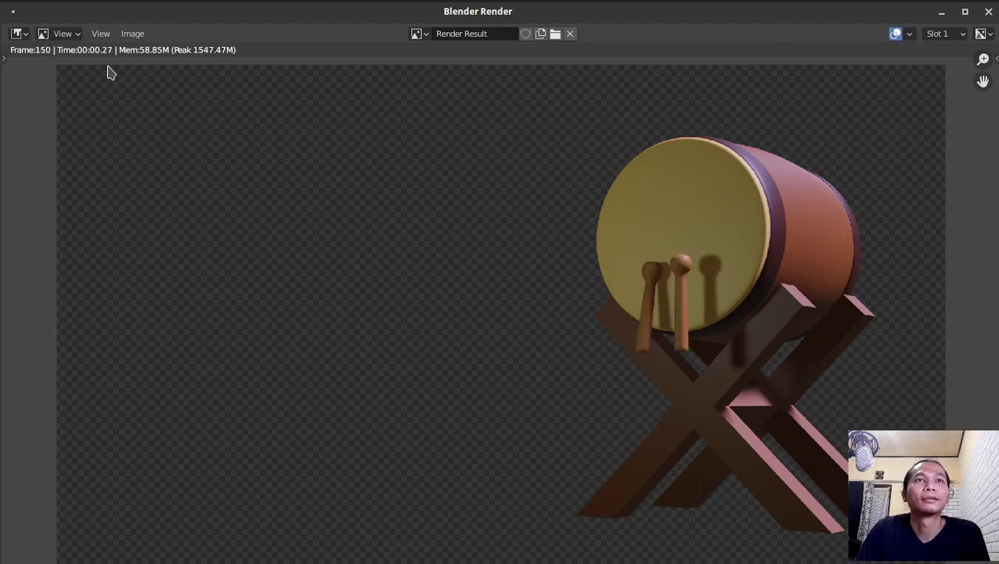
key("Escape")
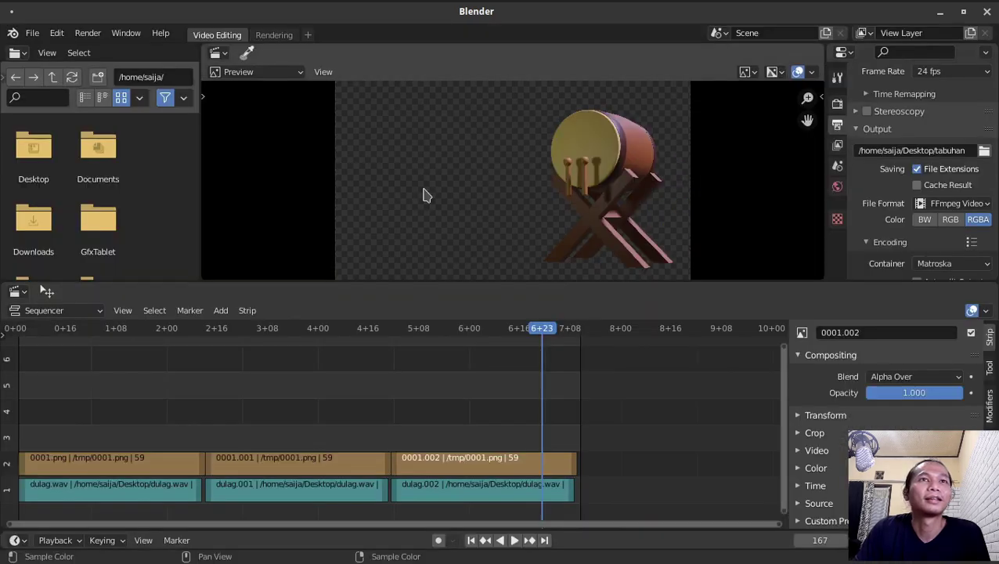
Quit Blender without saving changes
left_click(88, 33)
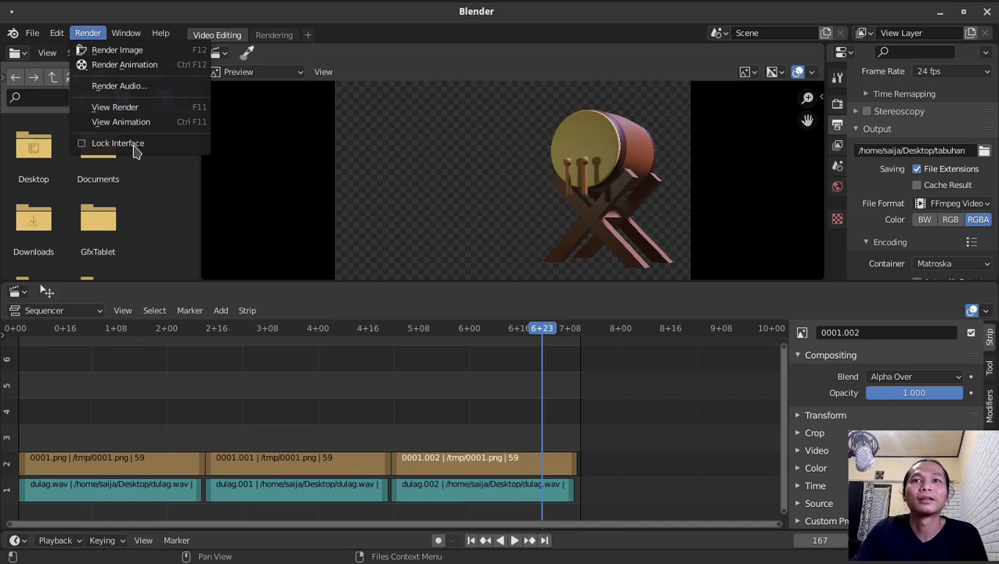
key("ctrl+q")
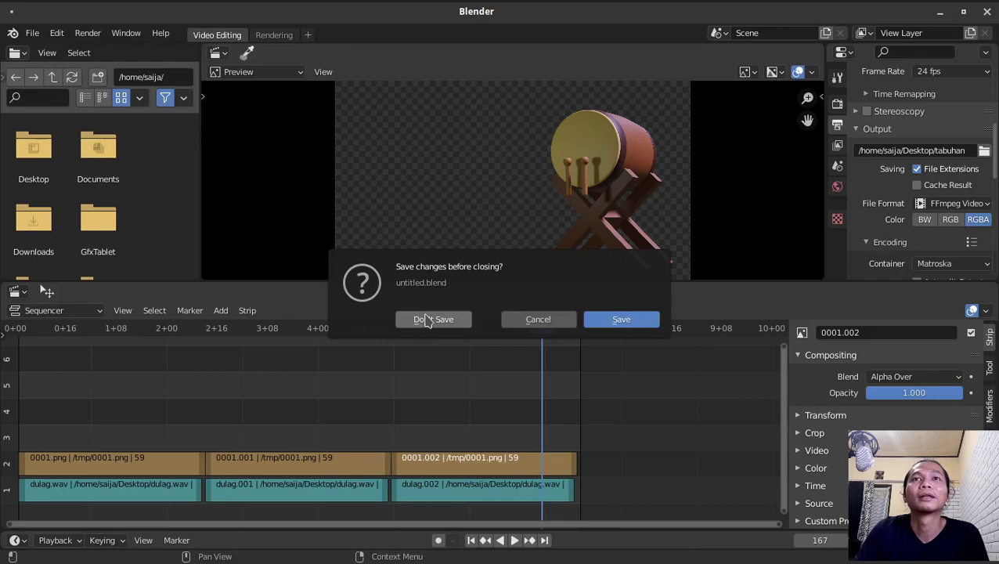
left_click(426, 319)
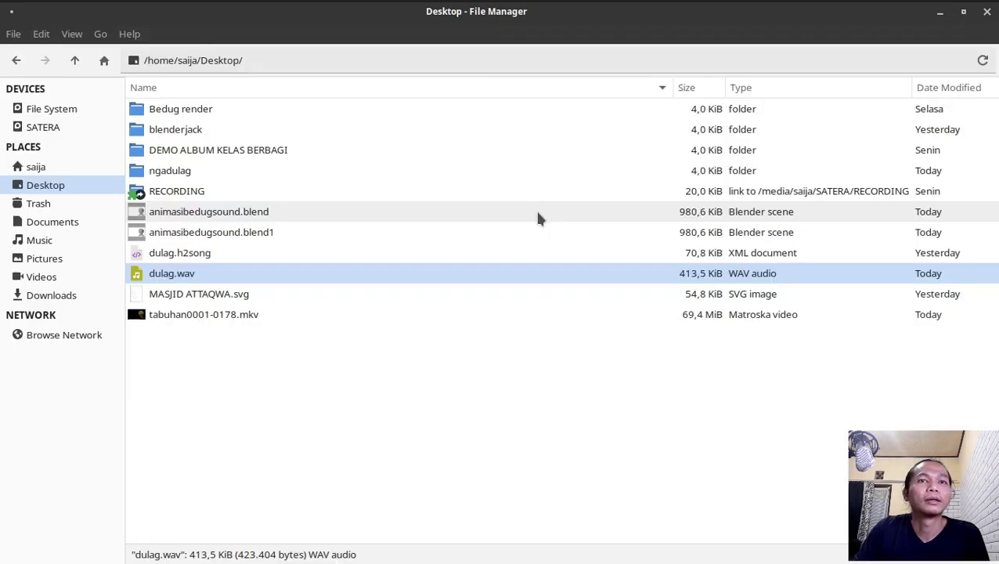